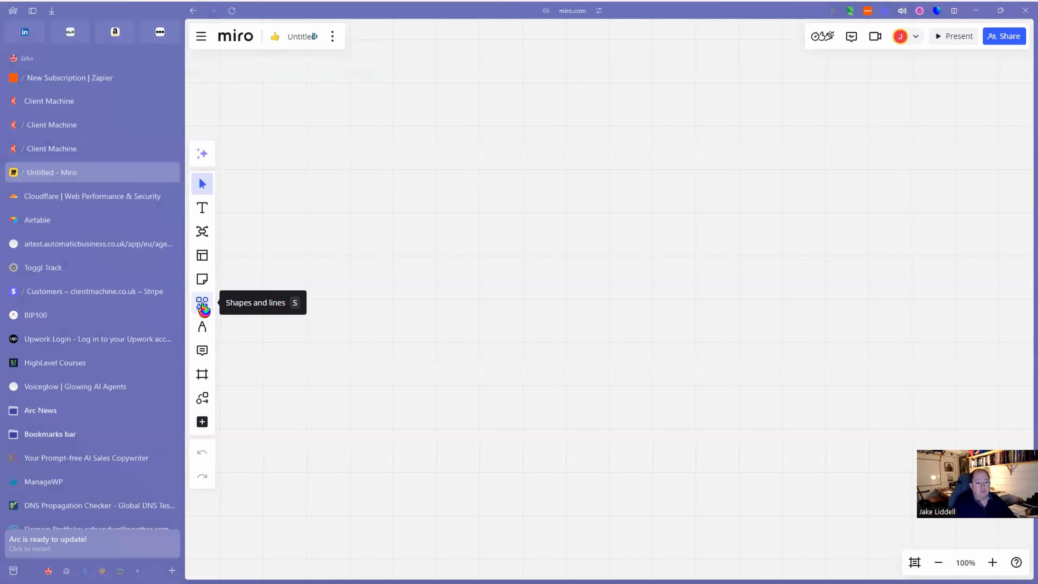
# Add a second box labelled 'Page for capturing data' to the right of 'Meet at event'.
pyautogui.click(203, 306)
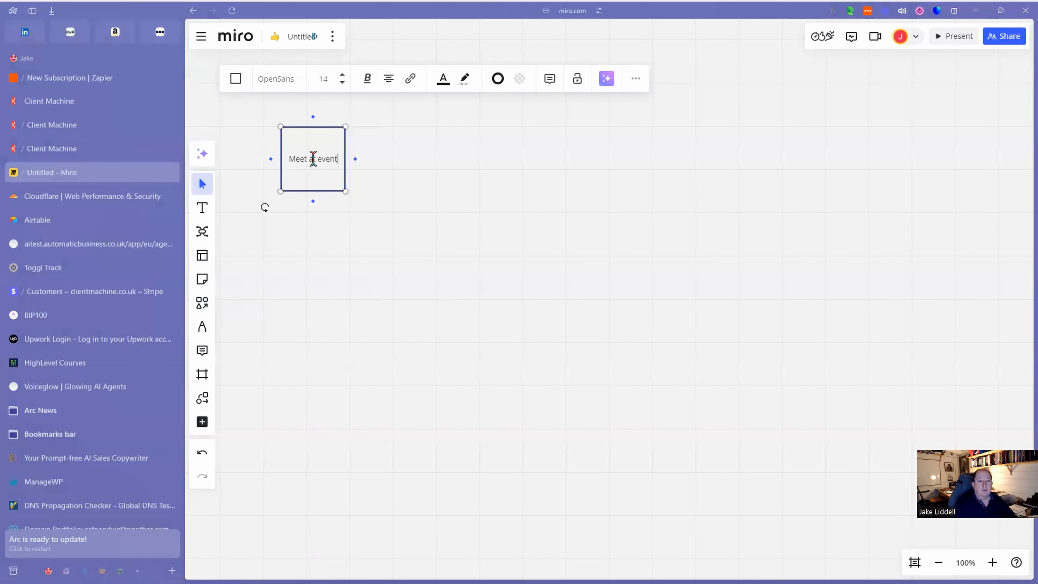
pyautogui.click(205, 311)
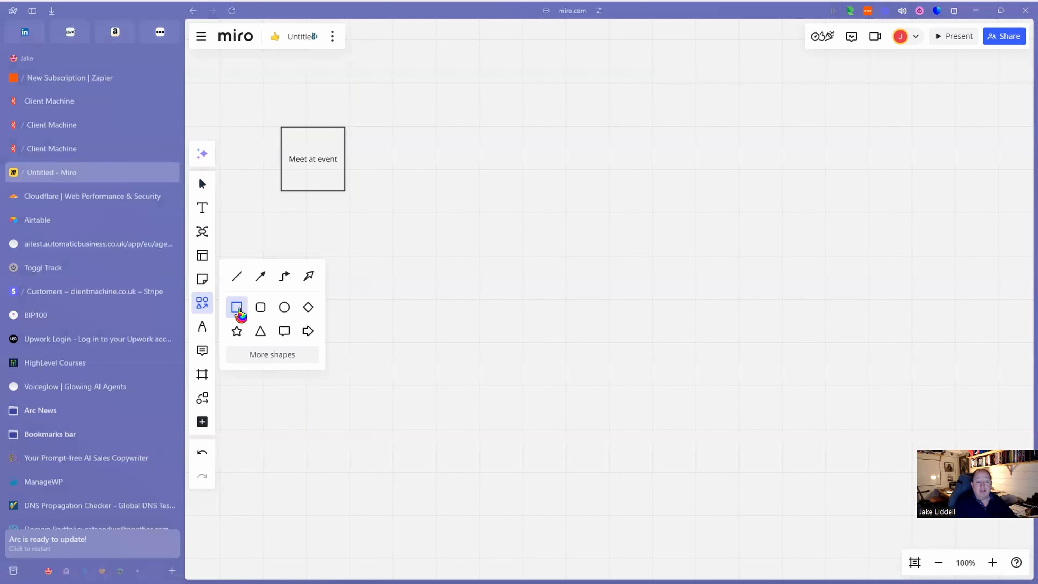
pyautogui.moveTo(241, 313); pyautogui.dragTo(431, 168)
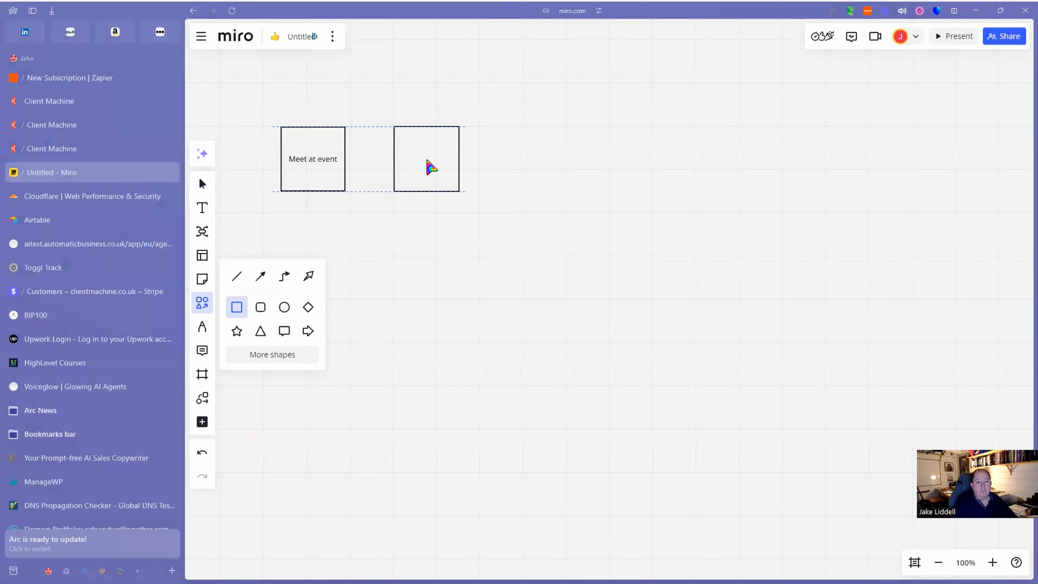
pyautogui.click(427, 160)
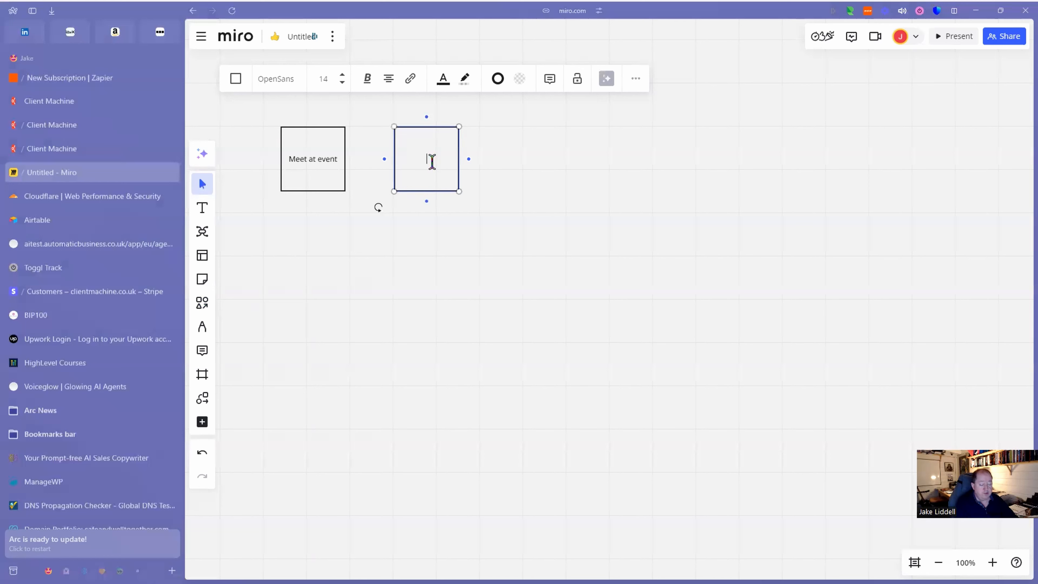
pyautogui.write('Pag')
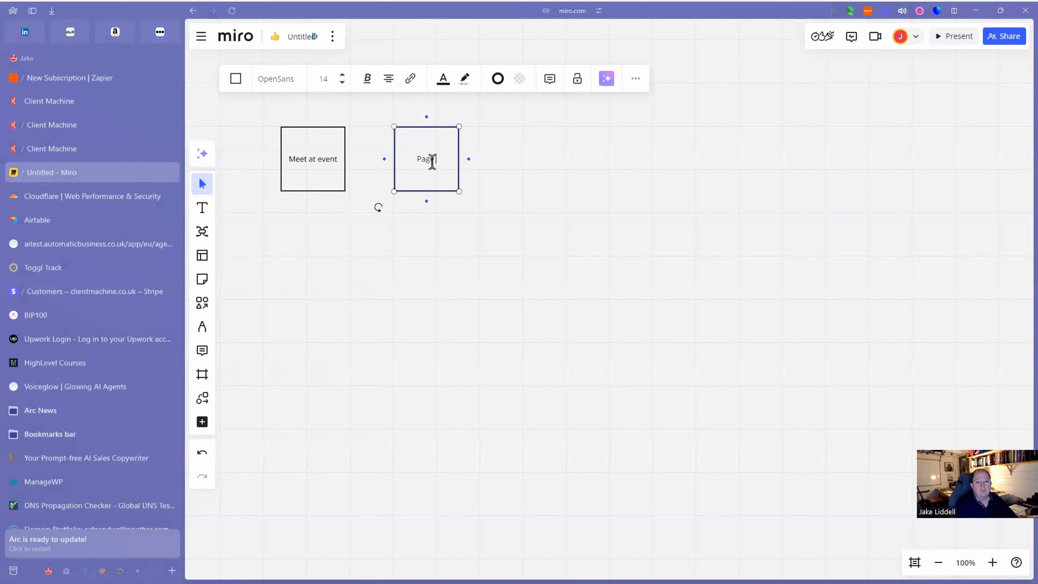
pyautogui.write('e for capturing data')
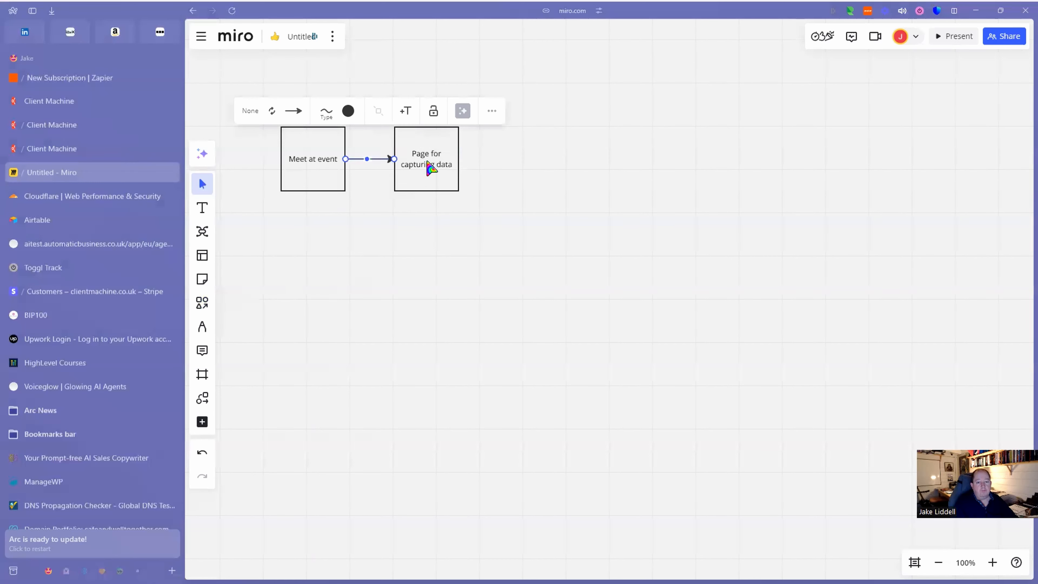
pyautogui.click(202, 307)
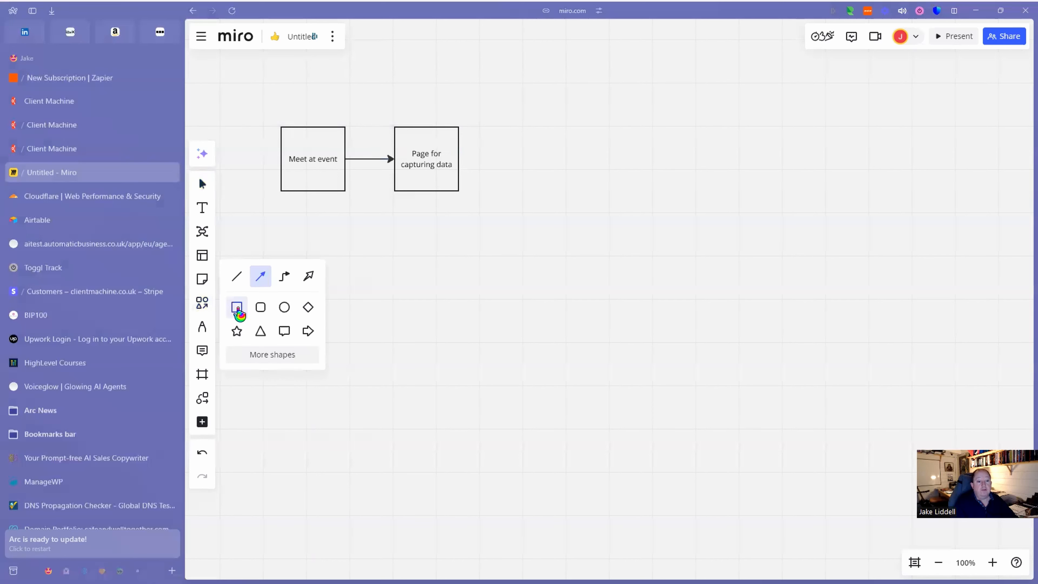
# Place a rectangle below 'Page for capturing data' and label it 'CRM Form'.
pyautogui.click(238, 310)
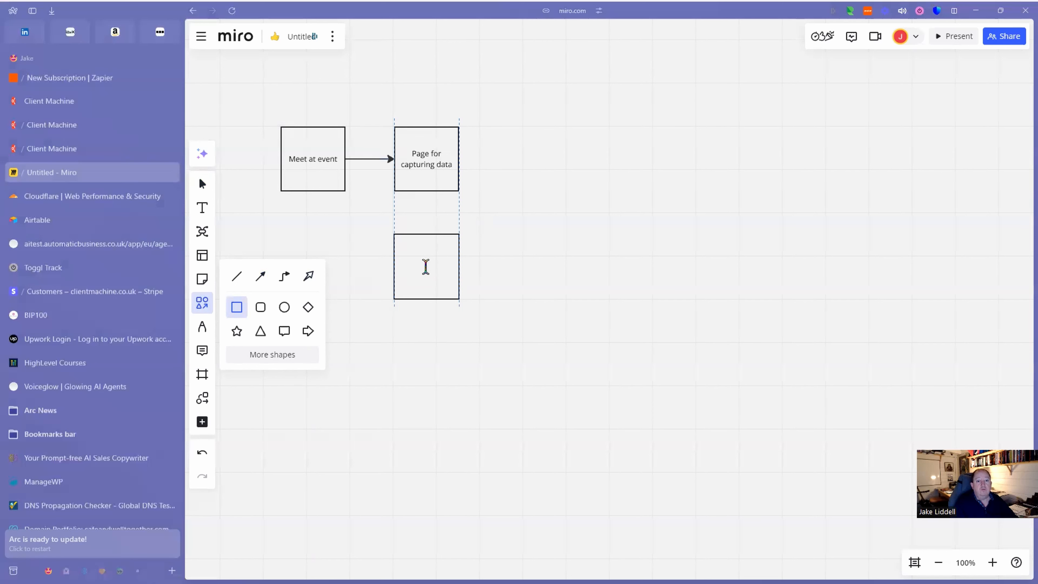
pyautogui.click(425, 266)
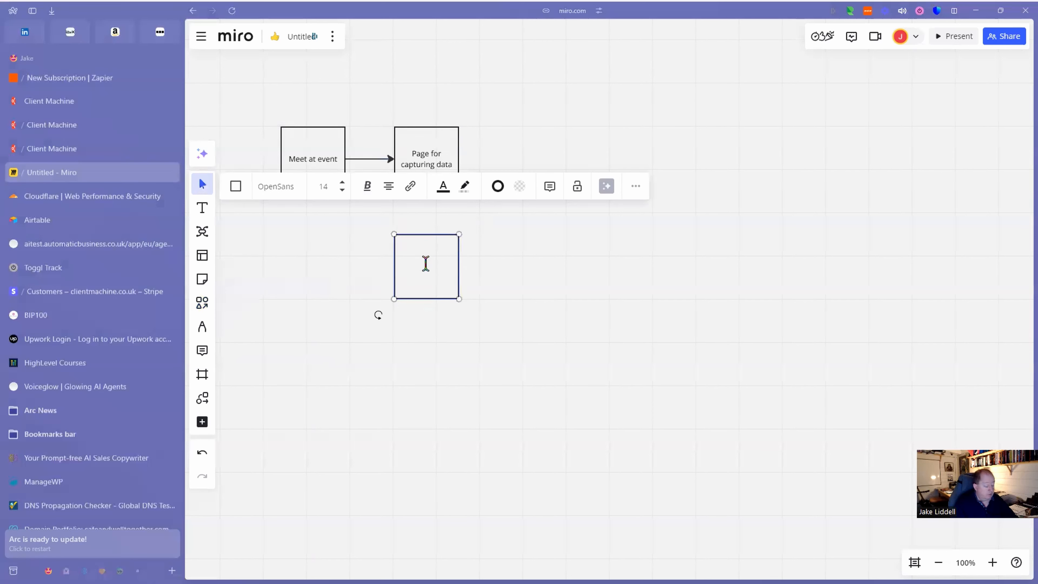
pyautogui.write('QRM')
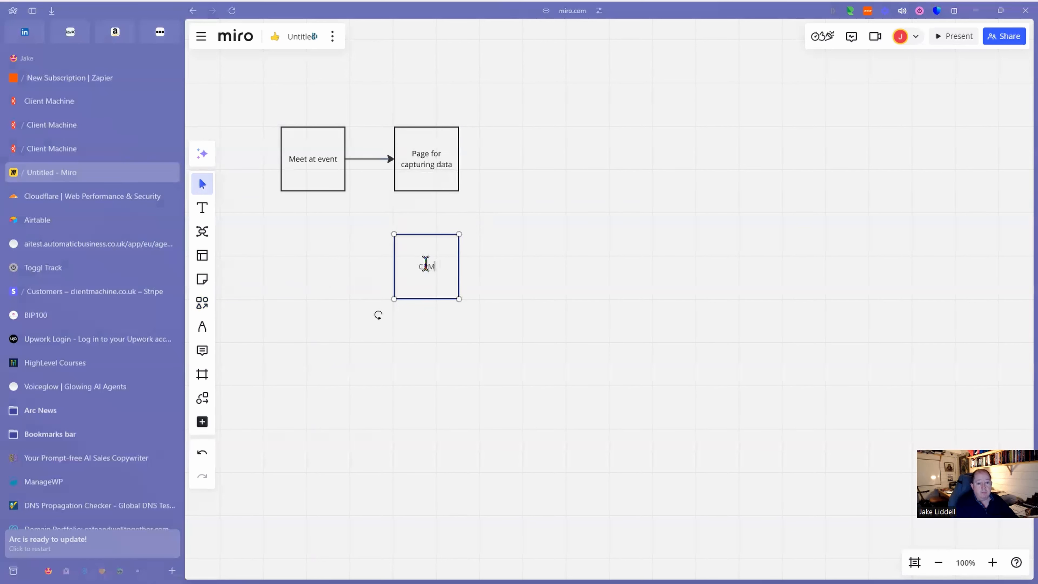
pyautogui.write(' Form')
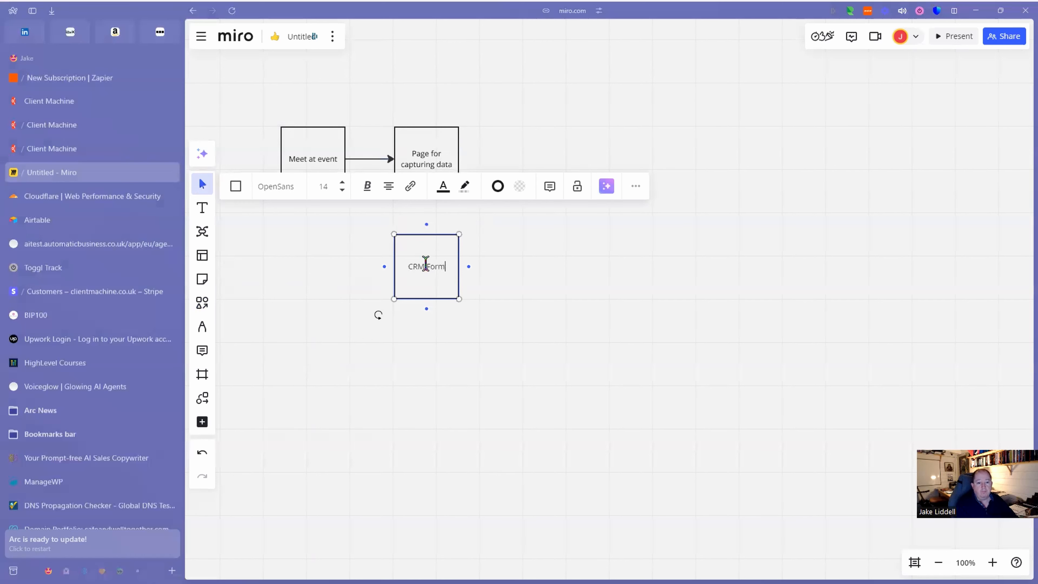
pyautogui.click(487, 303)
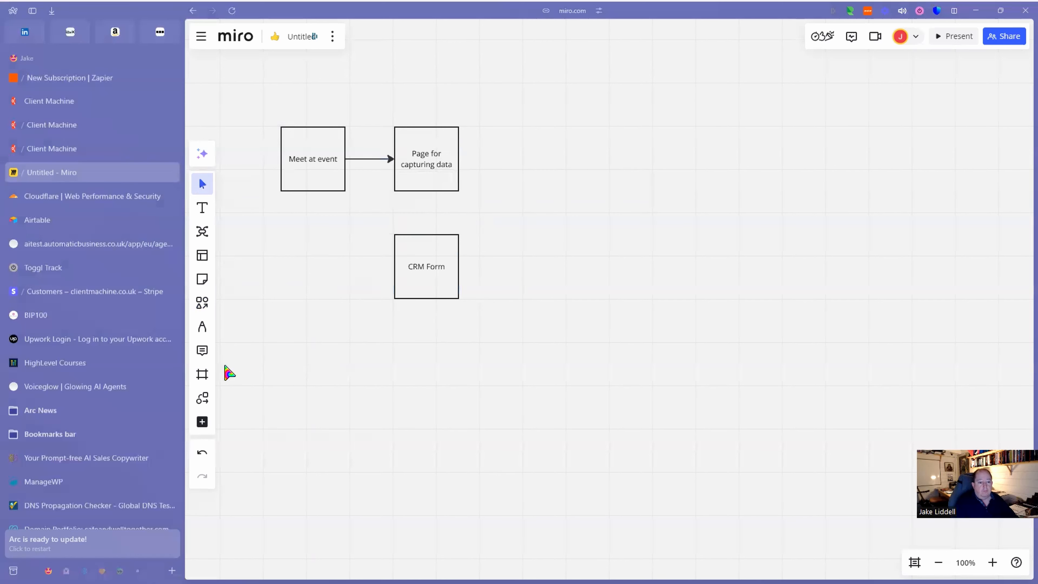
# Draw an arrow connector between 'Page for capturing data' and 'CRM Form'.
pyautogui.click(202, 304)
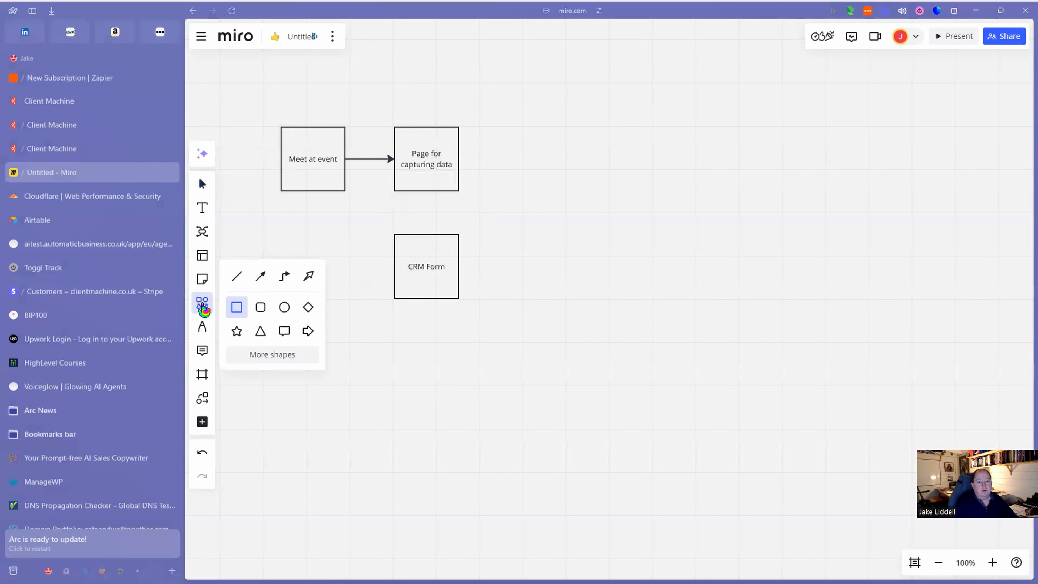
pyautogui.click(260, 277)
pyautogui.moveTo(428, 195); pyautogui.dragTo(432, 245)
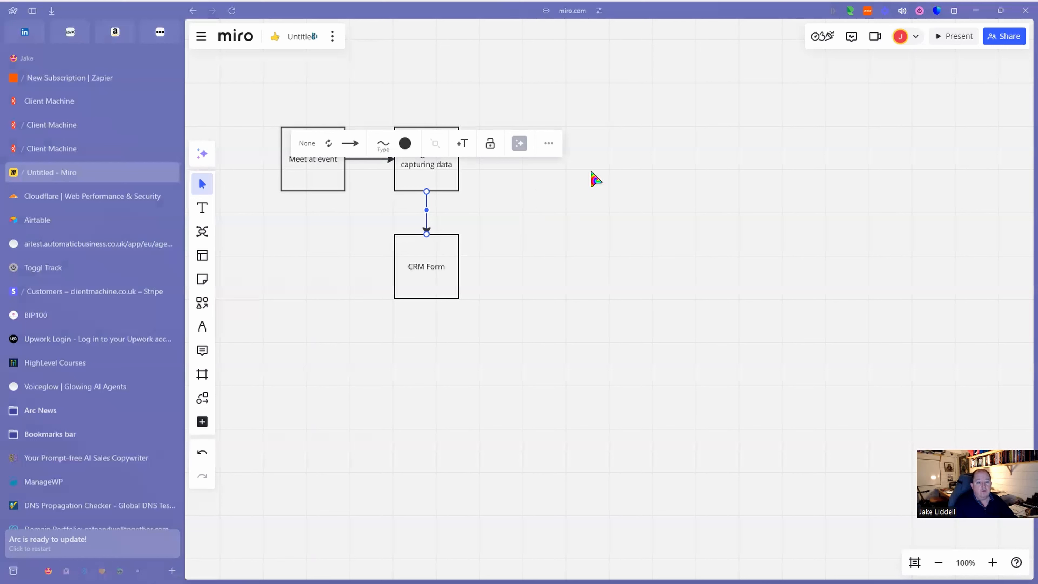
pyautogui.click(563, 230)
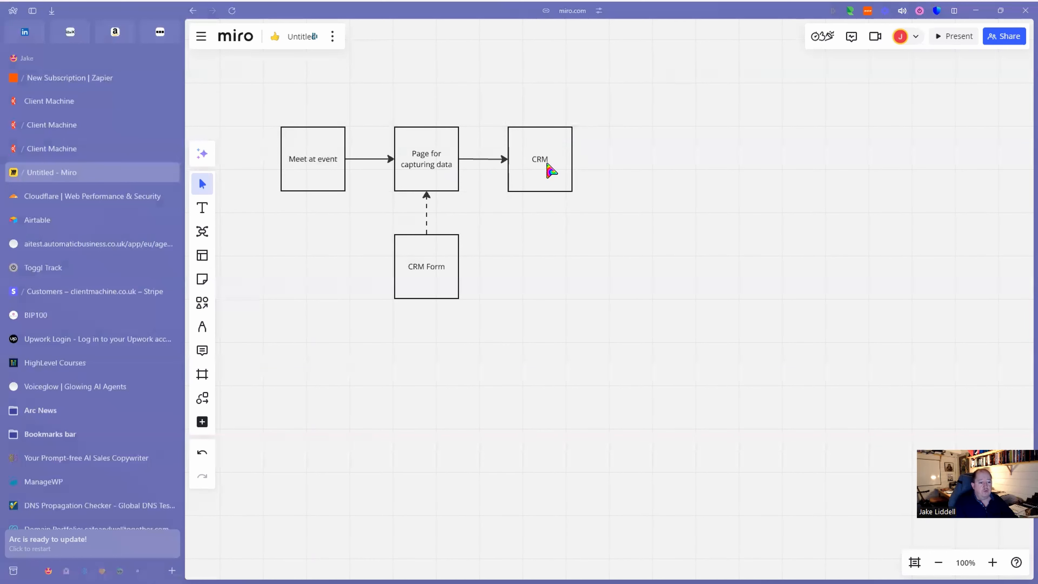
pyautogui.click(202, 303)
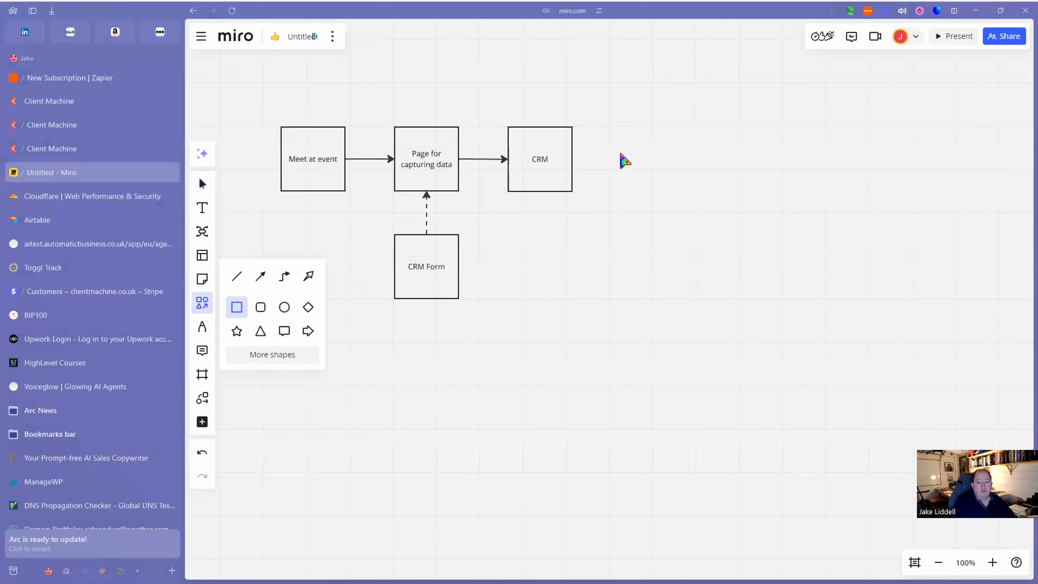
# Place a box right of CRM labelled 'Automation to send intro email'.
pyautogui.click(635, 159)
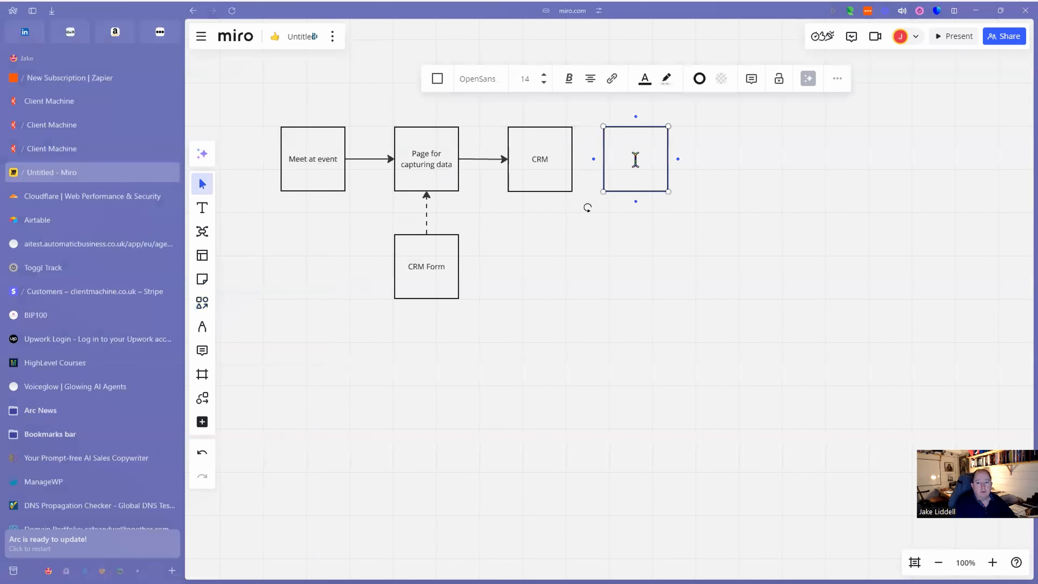
pyautogui.write('Automation to send')
pyautogui.write('o email')
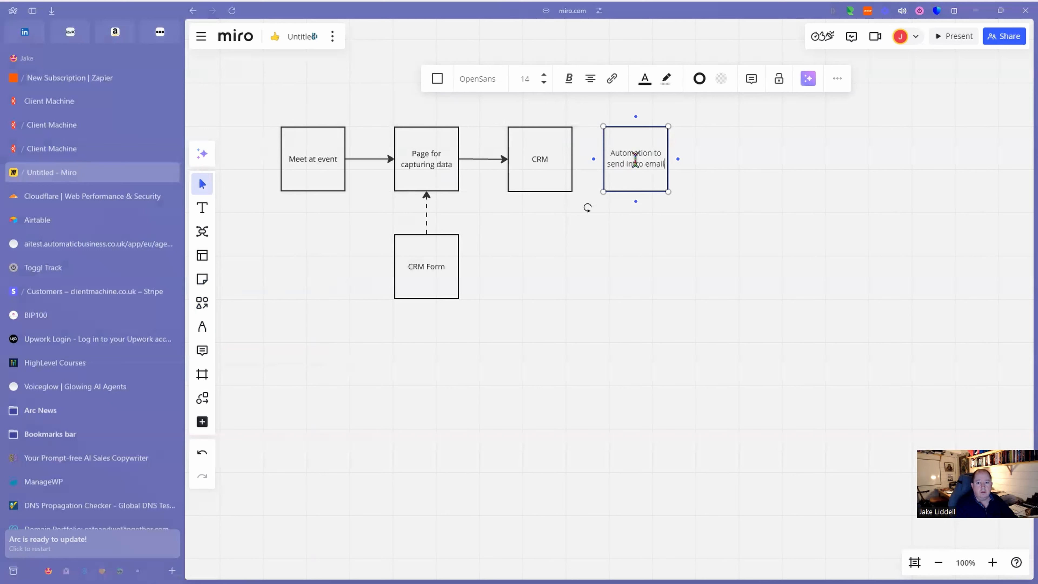
pyautogui.click(647, 228)
pyautogui.moveTo(658, 190); pyautogui.dragTo(663, 191)
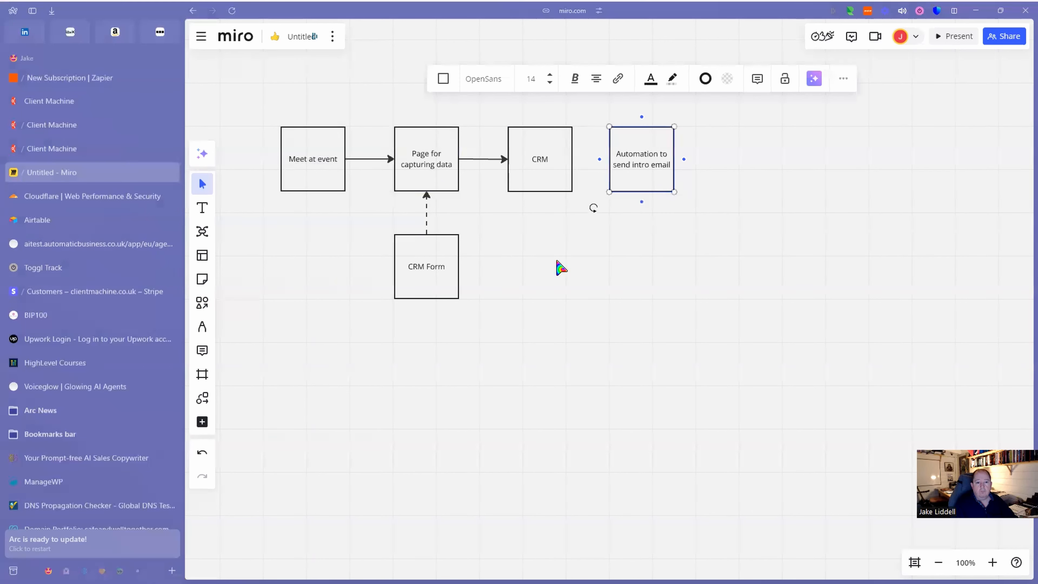
pyautogui.click(563, 269)
# Draw an arrow from the CRM box to the automation box.
pyautogui.click(560, 171)
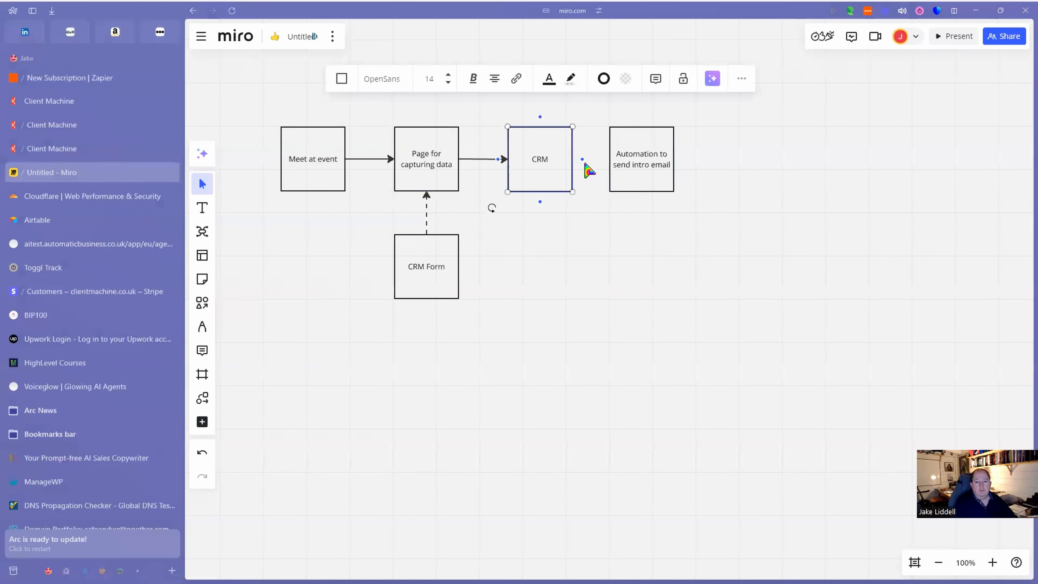
pyautogui.moveTo(604, 166); pyautogui.dragTo(609, 167)
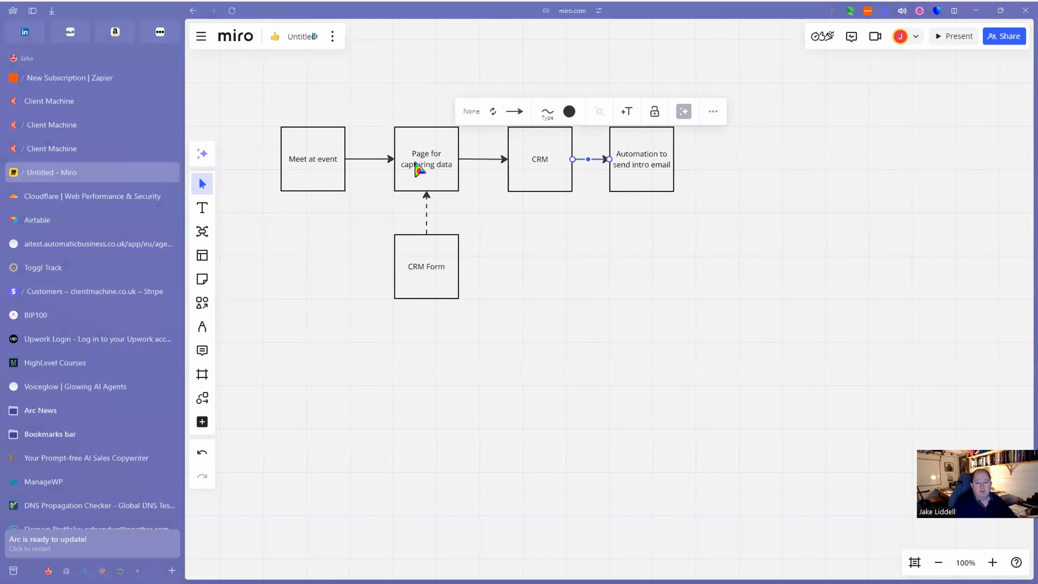
pyautogui.scroll(1, 403, 294)
pyautogui.scroll(3, 470, 273)
pyautogui.scroll(-4, 478, 273)
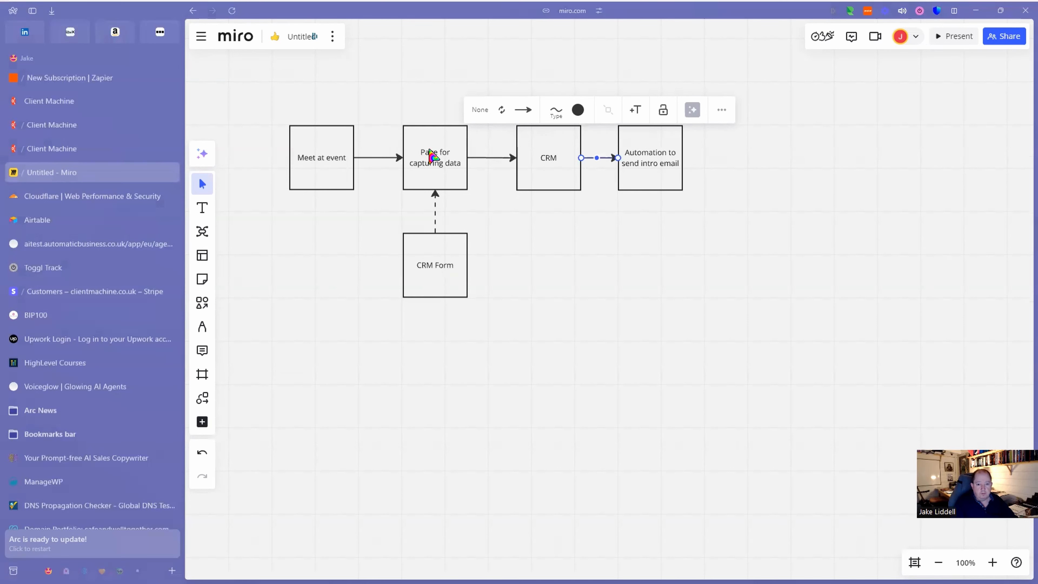
# In HighLevel's Forms list, start a new blank form from scratch.
pyautogui.click(67, 152)
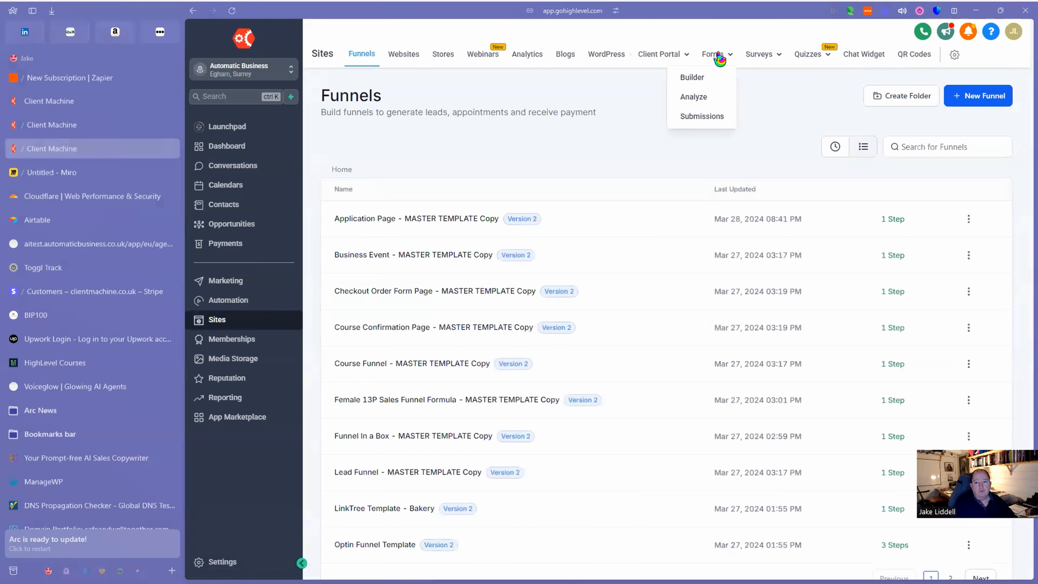
pyautogui.click(719, 58)
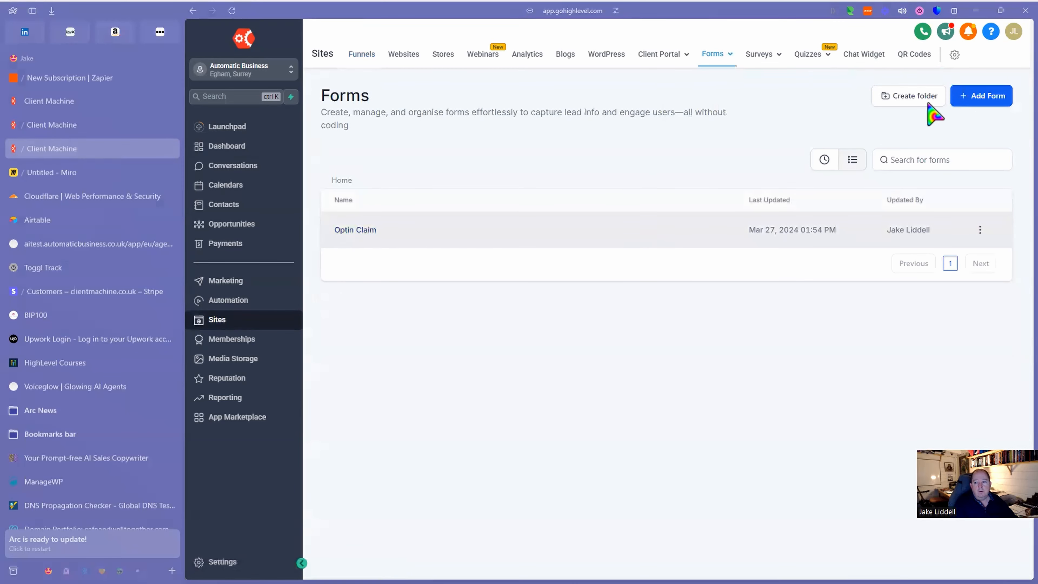
pyautogui.click(985, 98)
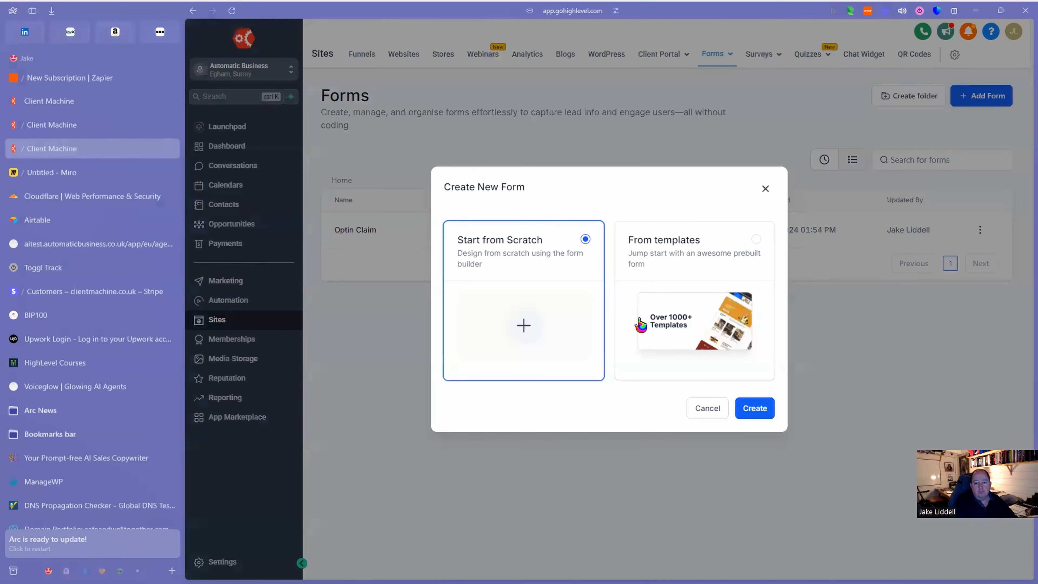
pyautogui.click(755, 408)
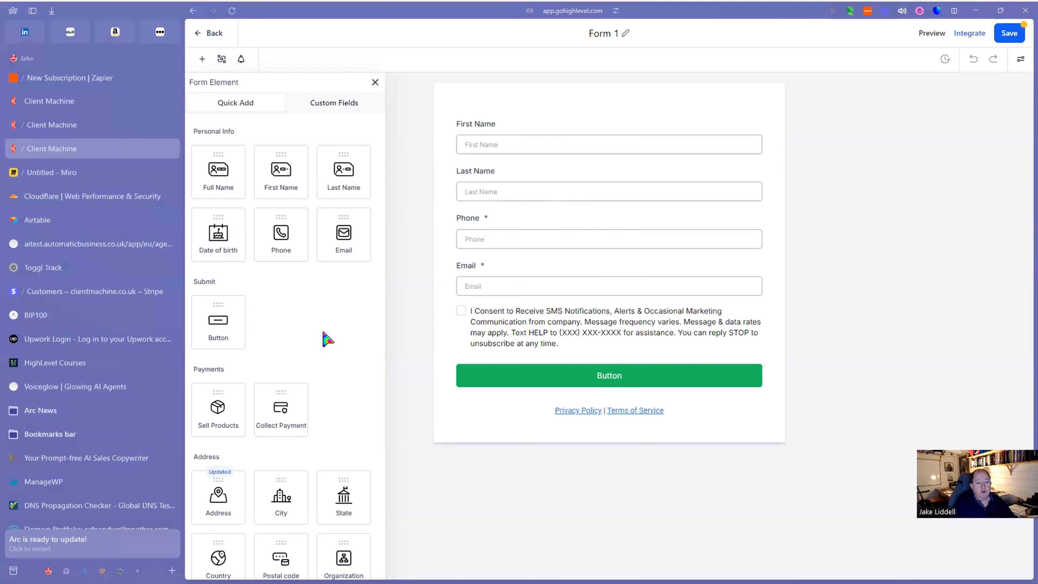
# Check the custom fields list, then delete the SMS consent checkbox from Form 1.
pyautogui.click(335, 105)
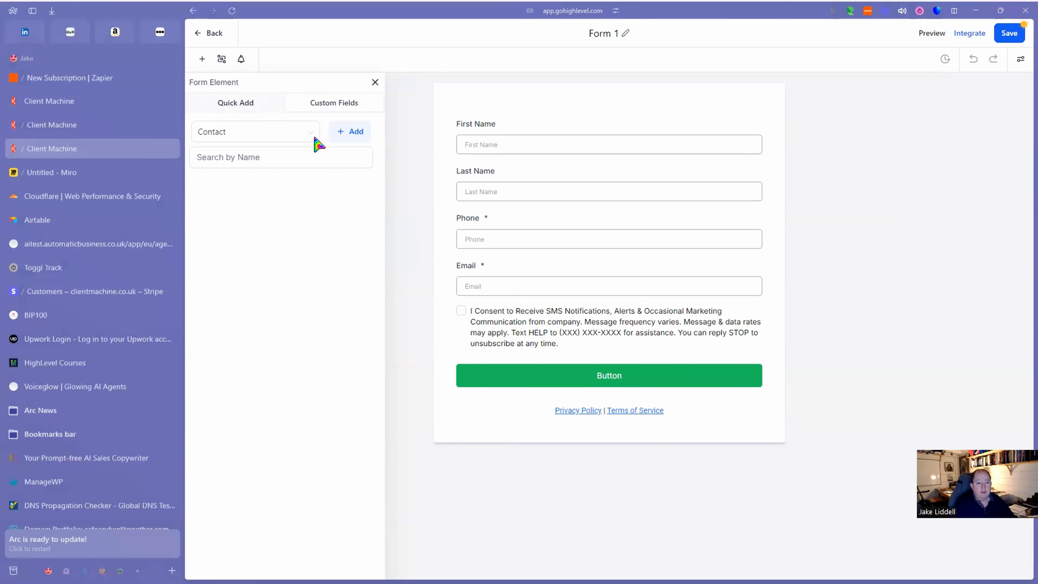
pyautogui.click(240, 106)
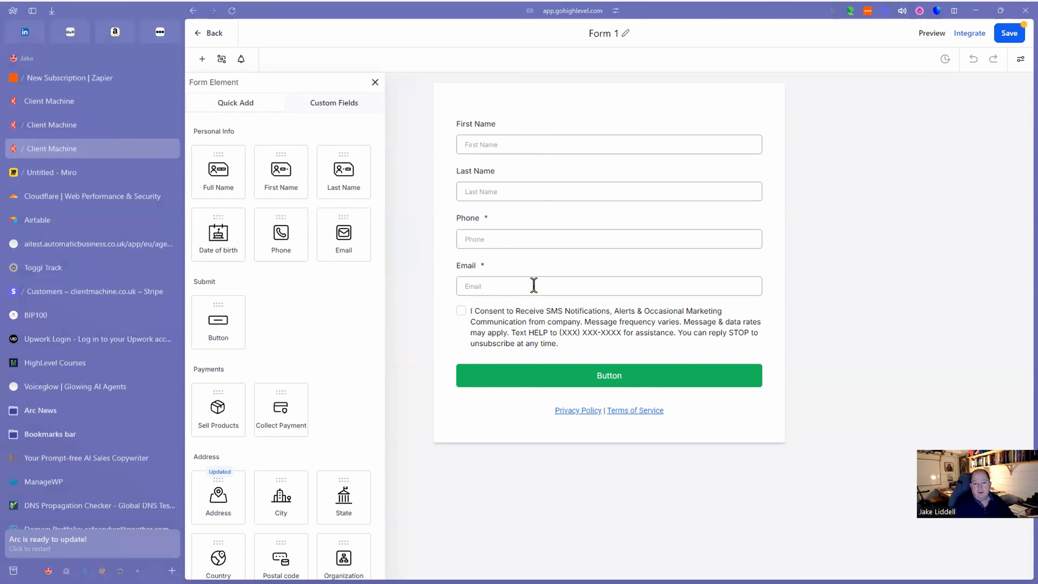
pyautogui.click(591, 323)
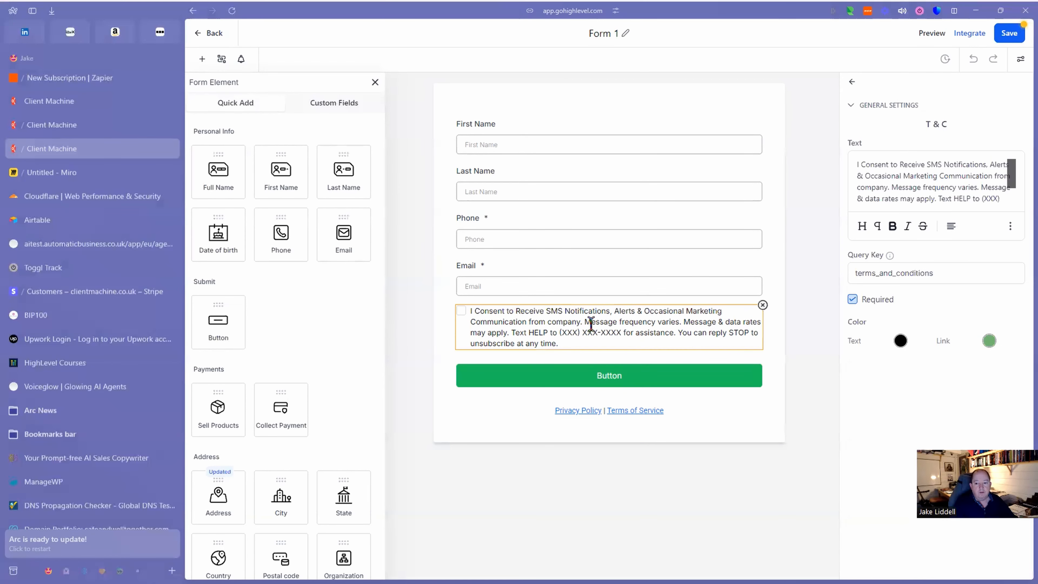
pyautogui.click(763, 305)
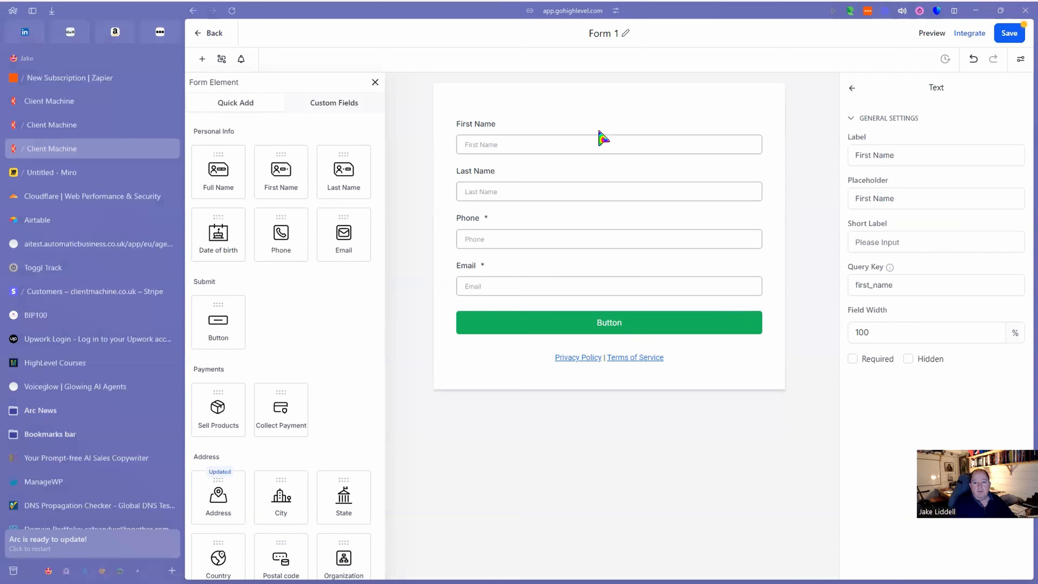
# Set Form 1's layout to the Two Column form type in Styles & Options.
pyautogui.click(1020, 59)
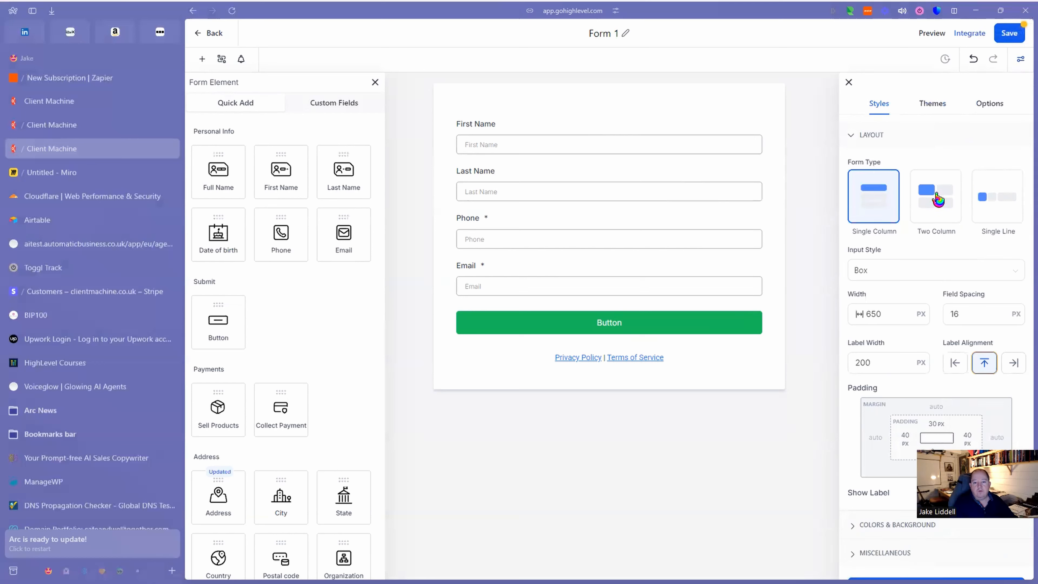
pyautogui.click(939, 202)
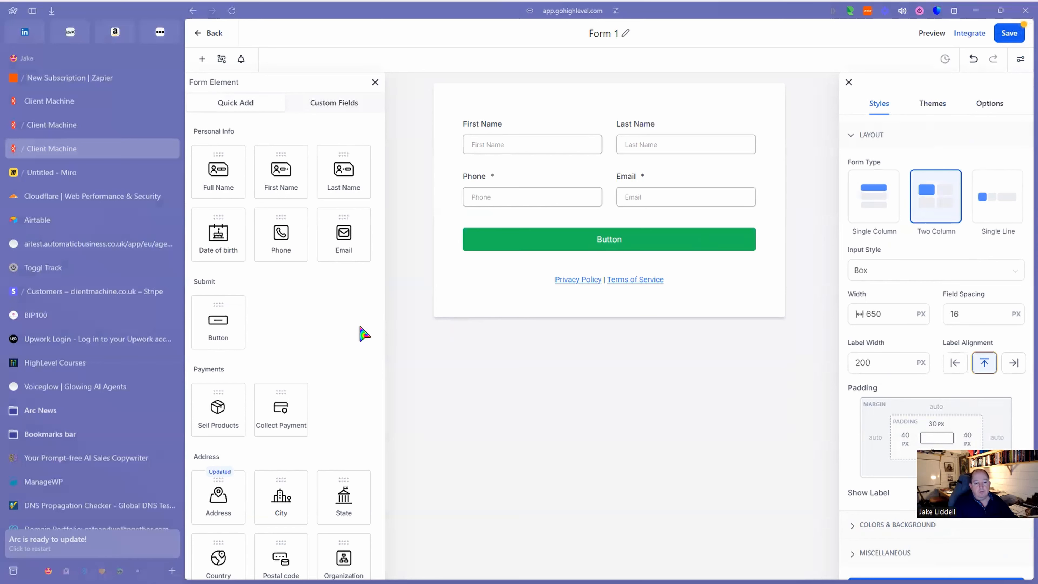
pyautogui.scroll(-5, 362, 334)
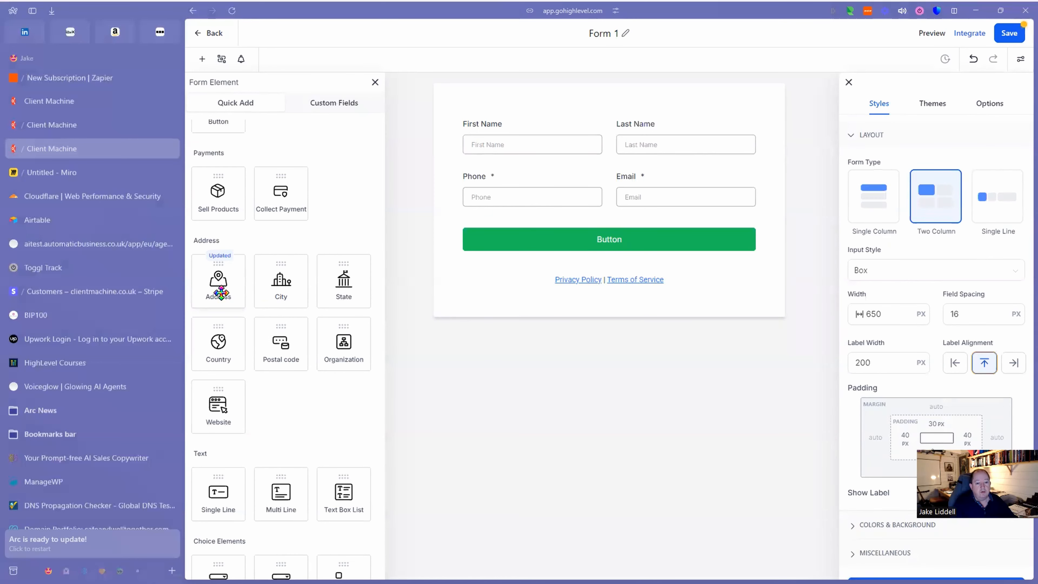
# Add an Address block above the button and review its postal code and country settings.
pyautogui.moveTo(220, 293); pyautogui.dragTo(506, 258)
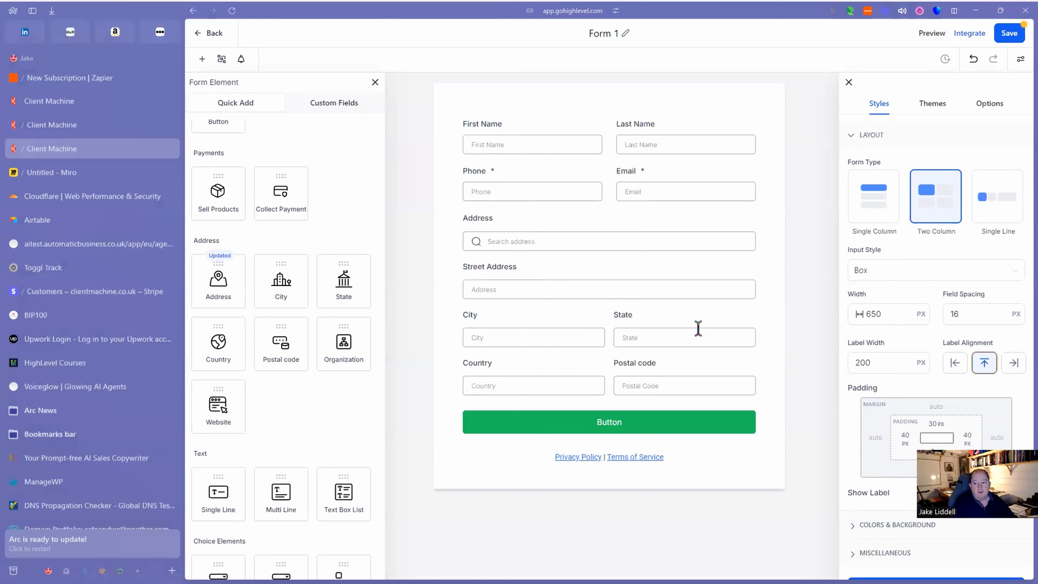
pyautogui.click(585, 259)
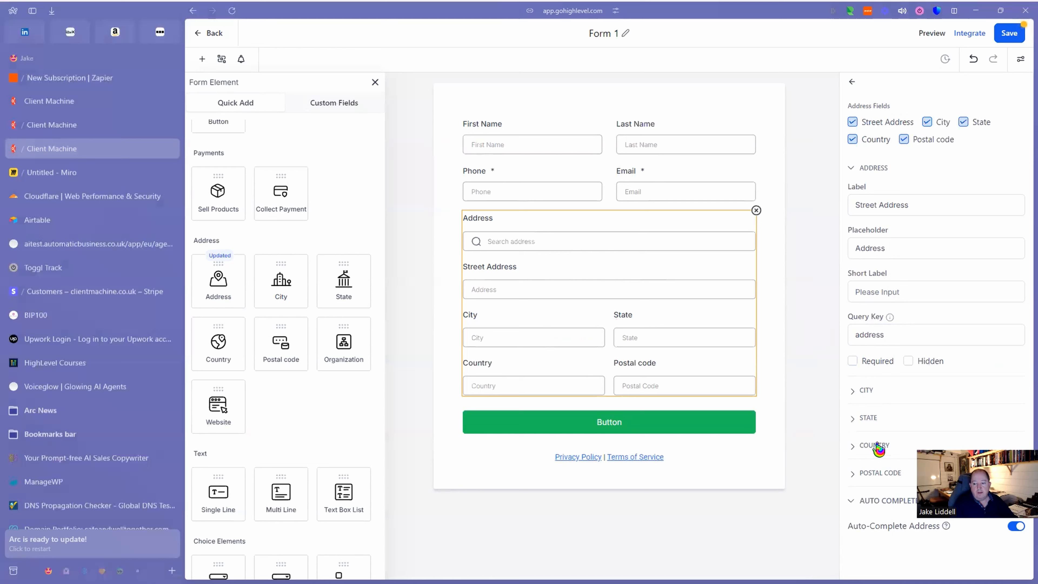
pyautogui.click(882, 475)
pyautogui.scroll(-4, 881, 477)
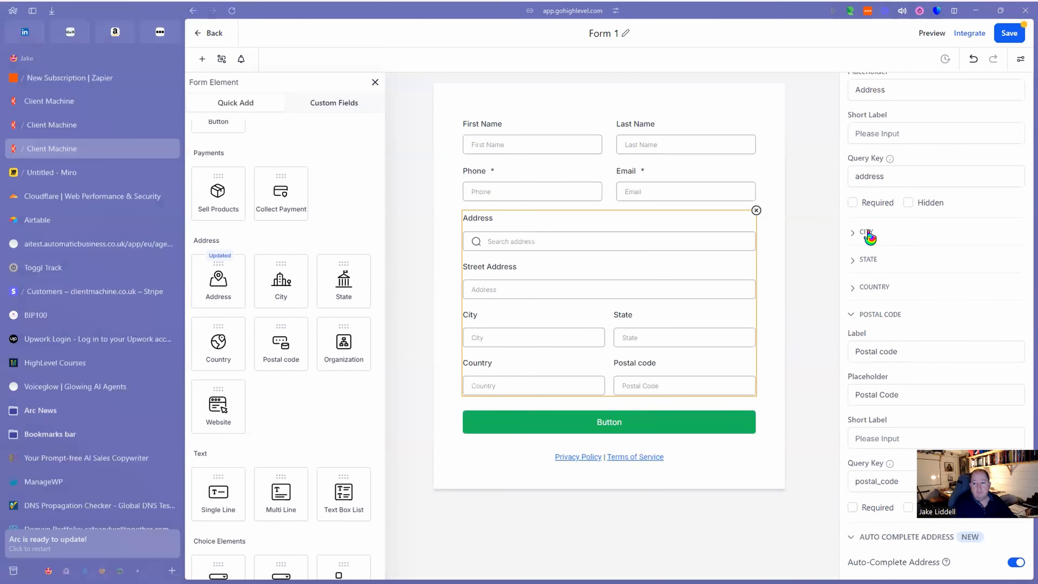
pyautogui.click(875, 288)
pyautogui.scroll(1, 909, 470)
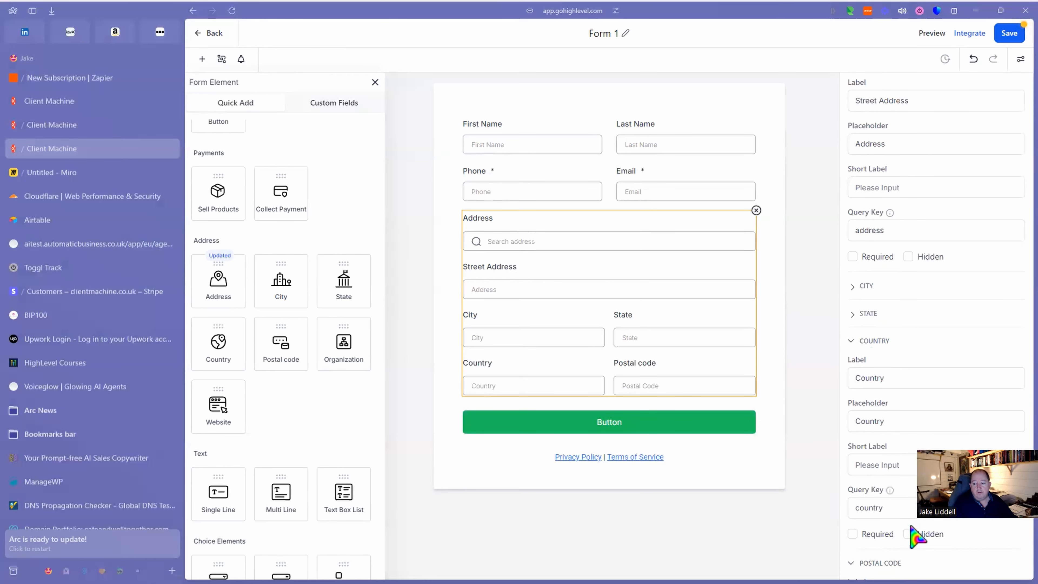
pyautogui.click(908, 535)
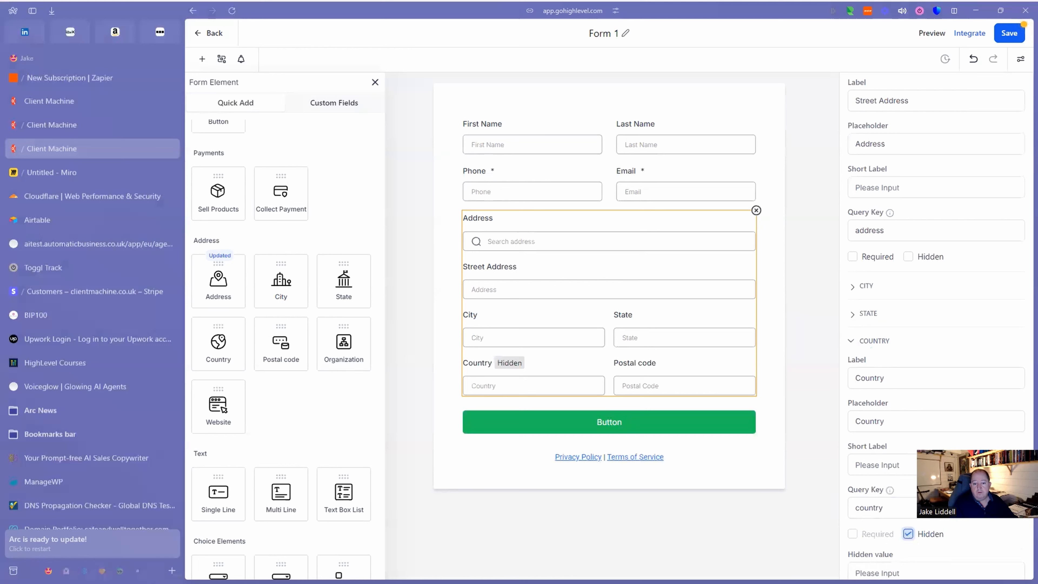
pyautogui.click(908, 534)
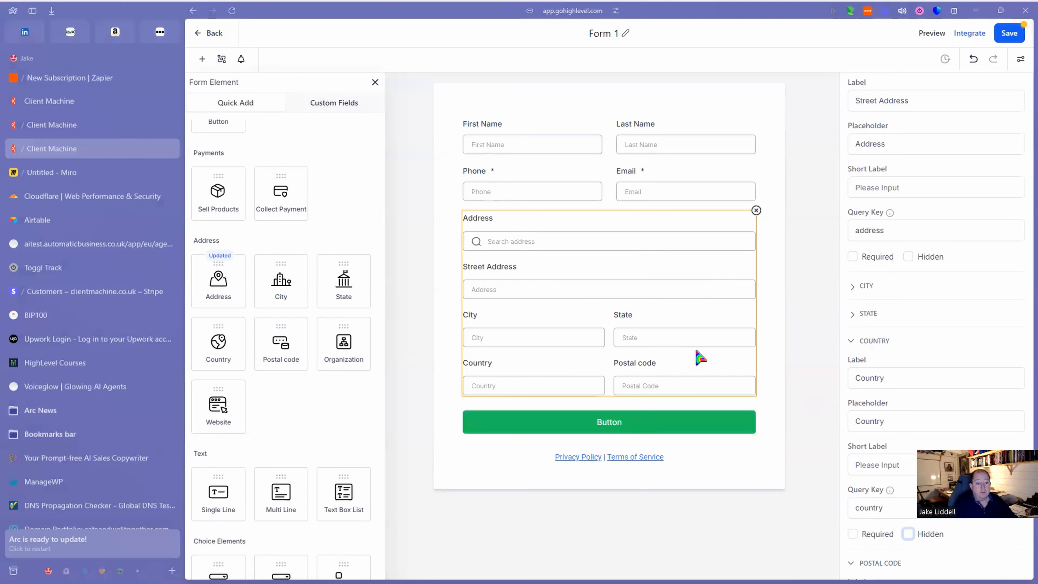
# Add Website and Organization fields side by side below the address block.
pyautogui.moveTo(223, 403); pyautogui.dragTo(519, 424)
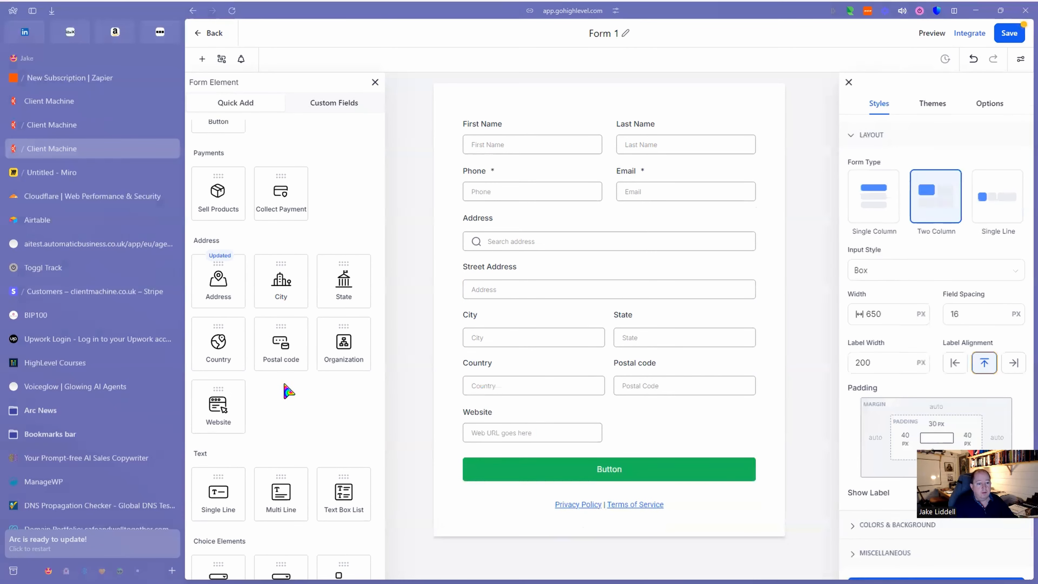
pyautogui.moveTo(345, 347); pyautogui.dragTo(694, 475)
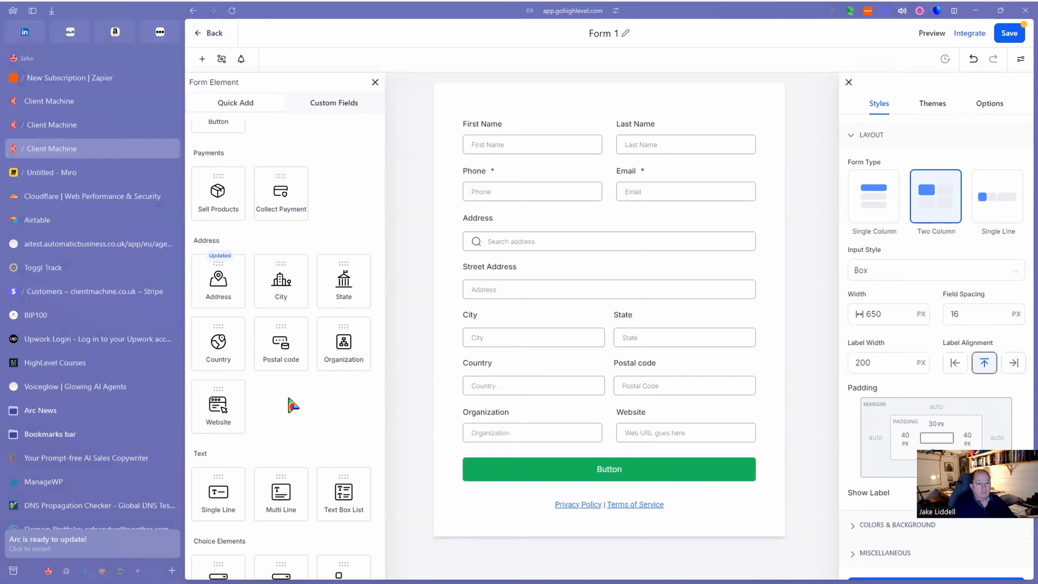
pyautogui.scroll(-3, 282, 350)
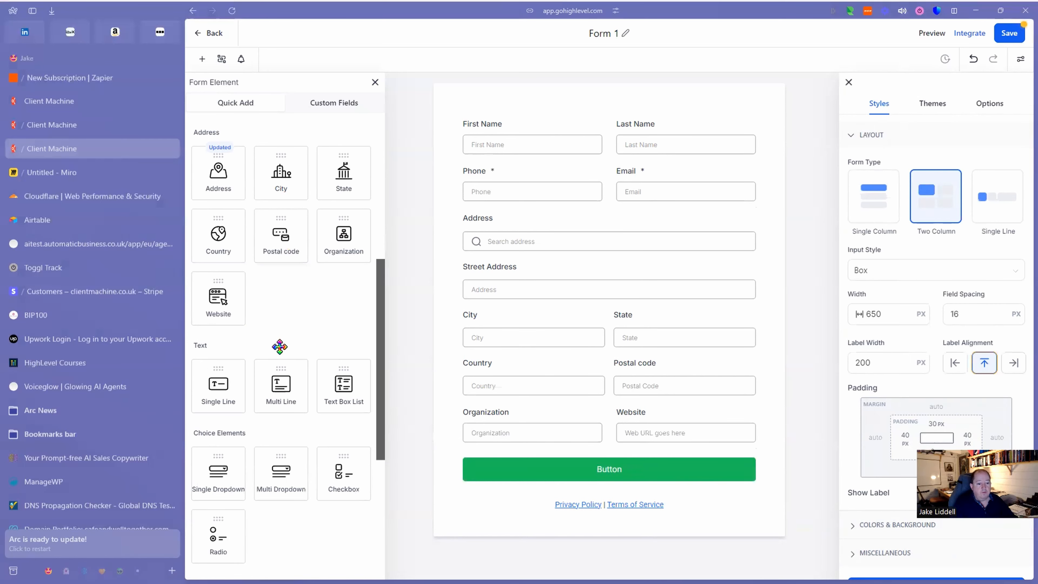
# Show the Contact custom fields list and focus its name search.
pyautogui.click(335, 105)
pyautogui.click(262, 157)
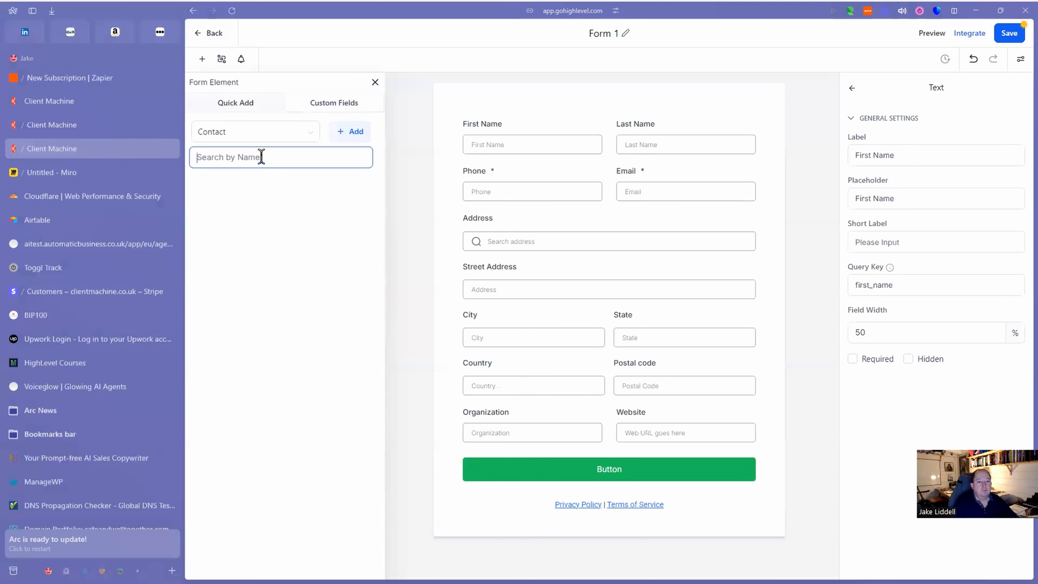
# Create and save a Single Line custom field 'Lead Source' in the Contact group.
pyautogui.click(355, 135)
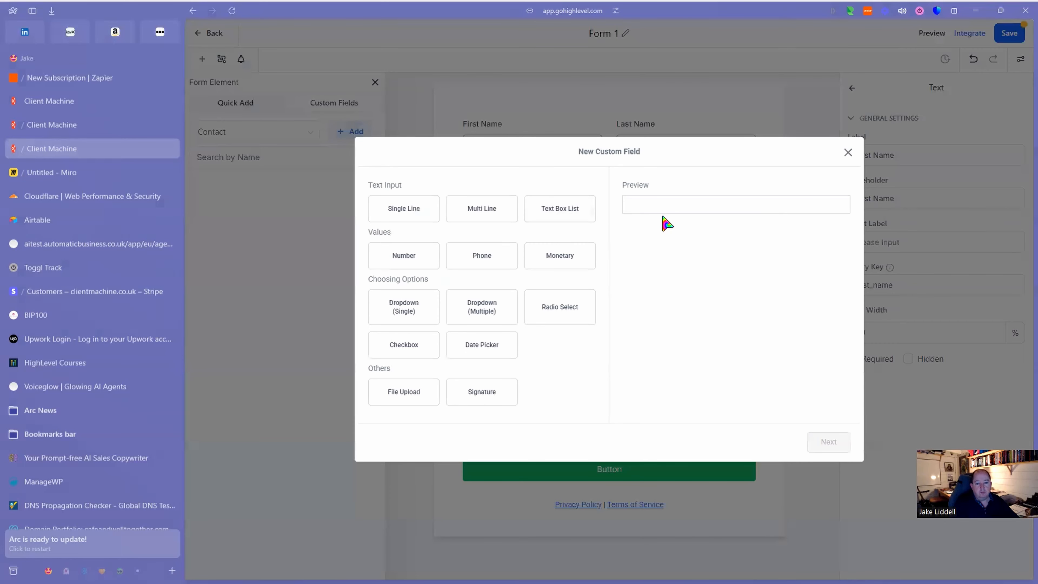
pyautogui.click(388, 204)
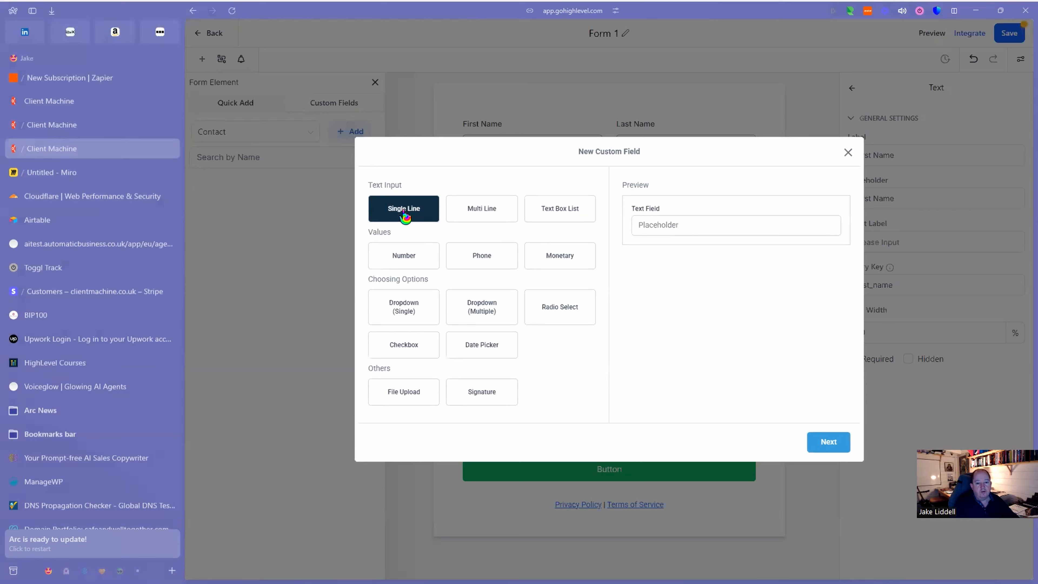
pyautogui.click(416, 316)
pyautogui.click(832, 447)
pyautogui.click(481, 272)
pyautogui.write('L')
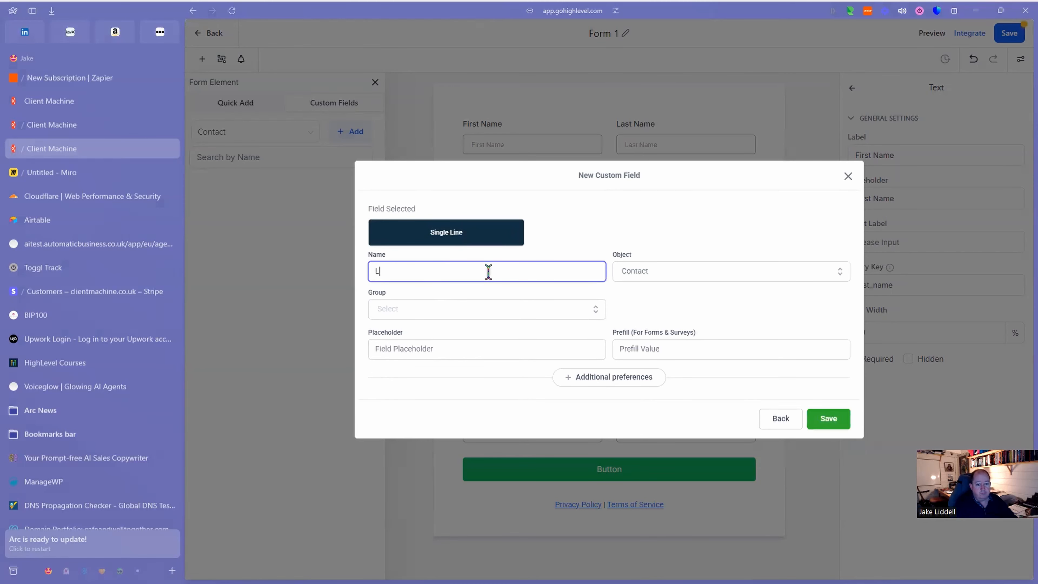
pyautogui.write('ead Source')
pyautogui.click(567, 310)
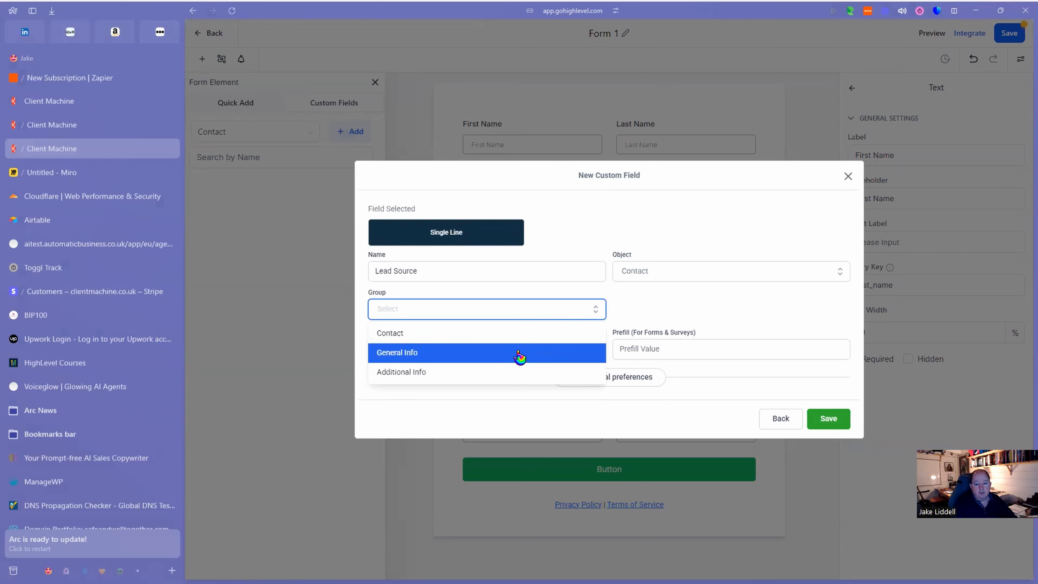
pyautogui.click(556, 335)
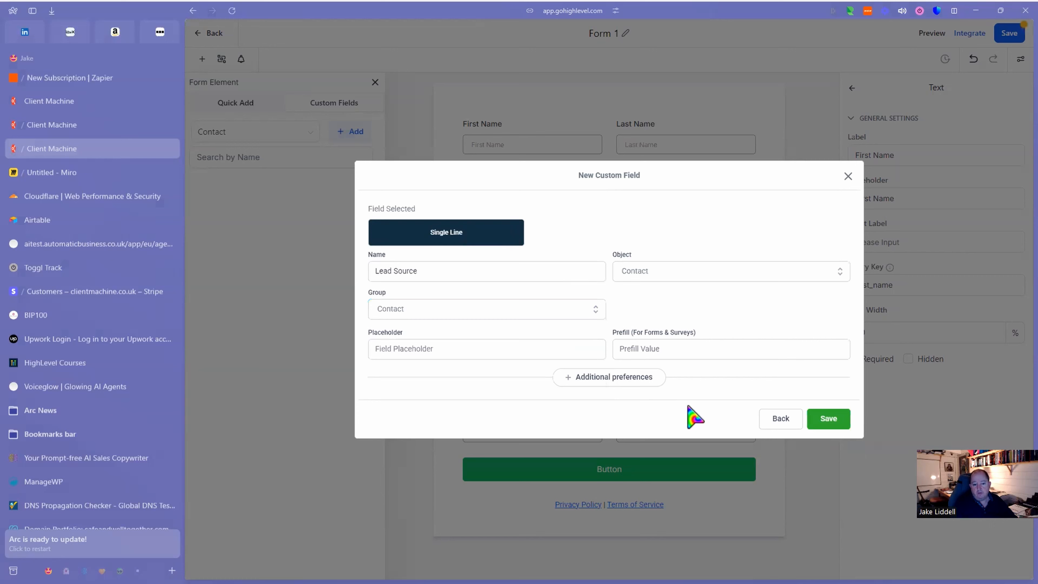
pyautogui.click(829, 419)
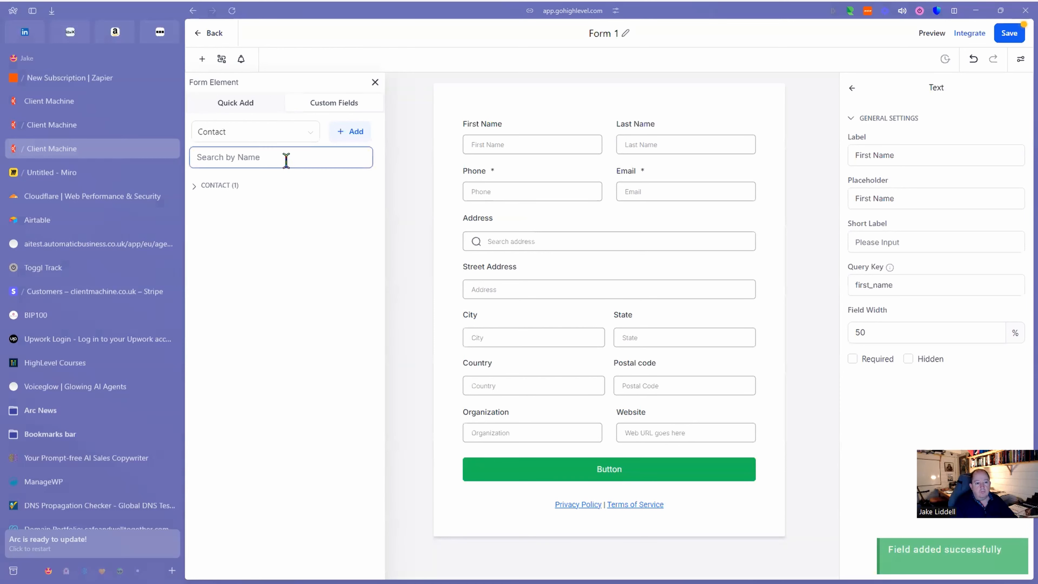
# Drag the Lead Source field from the Contact group onto the form below Organization.
pyautogui.click(195, 189)
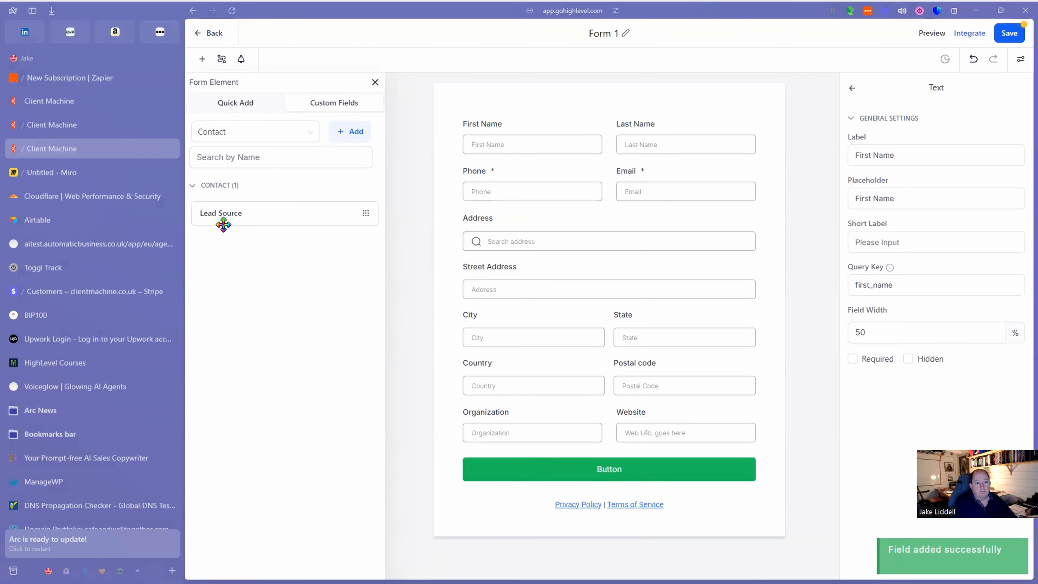
pyautogui.moveTo(253, 218); pyautogui.dragTo(531, 478)
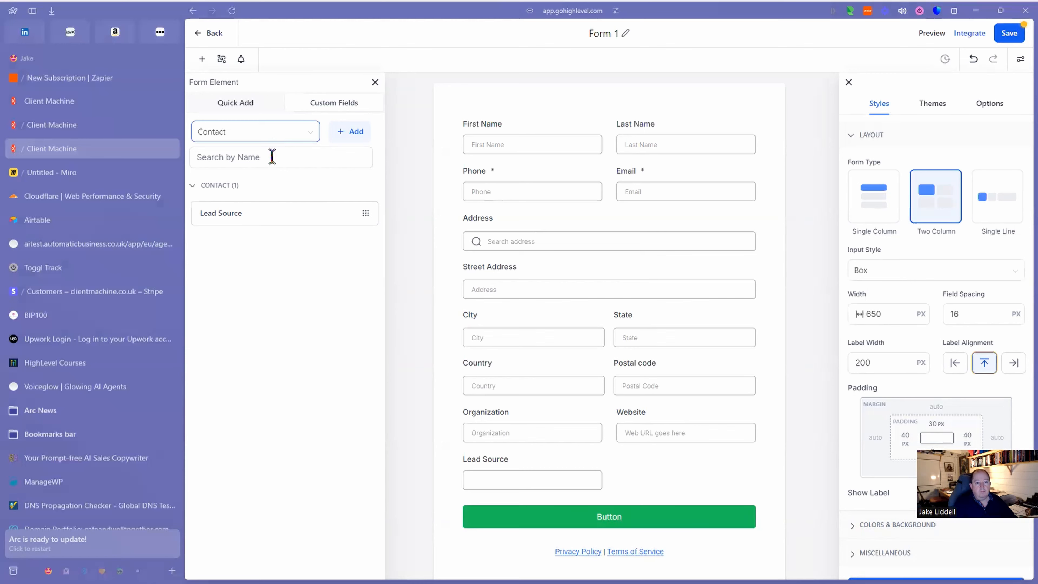
# Add a multi-line text custom field named 'Personal Notes', file it under Additional Info, and save.
pyautogui.click(356, 138)
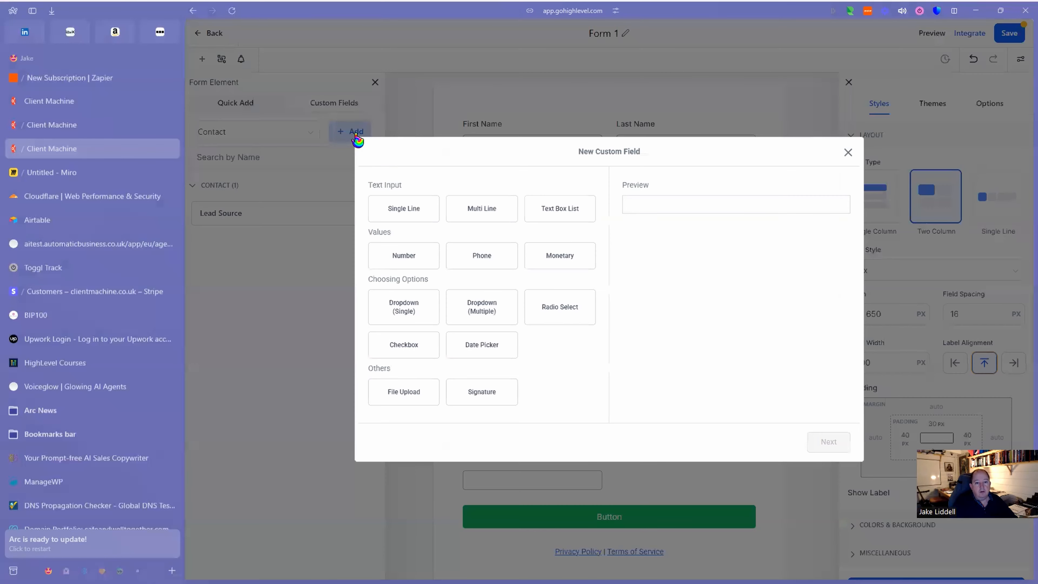
pyautogui.click(485, 217)
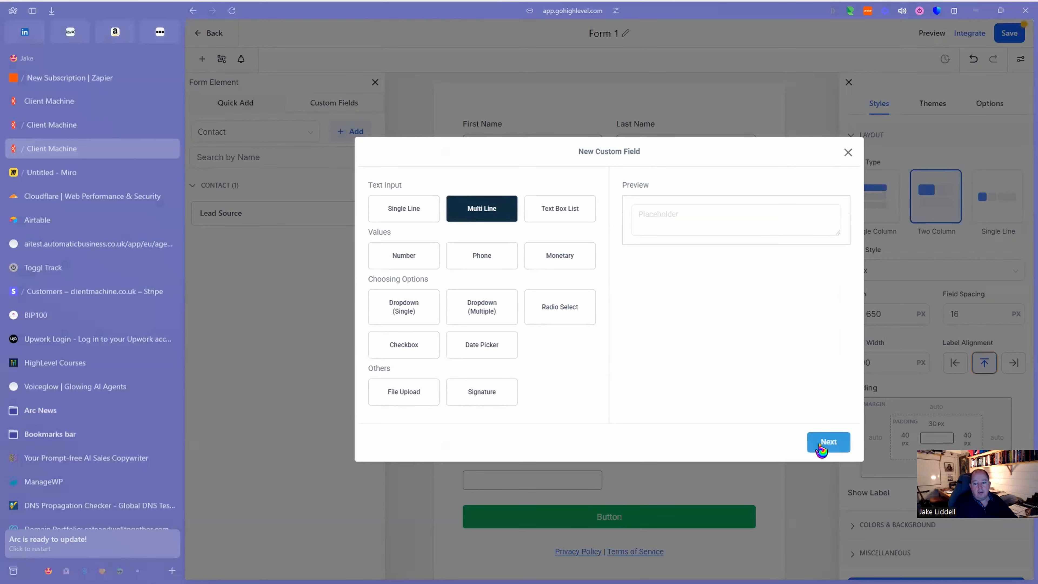
pyautogui.click(823, 445)
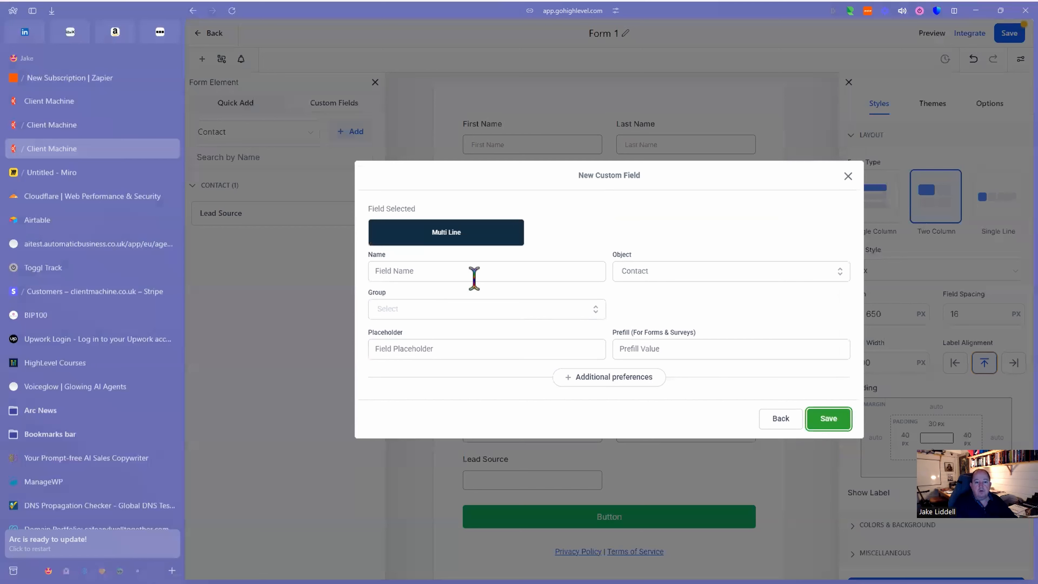
pyautogui.click(476, 270)
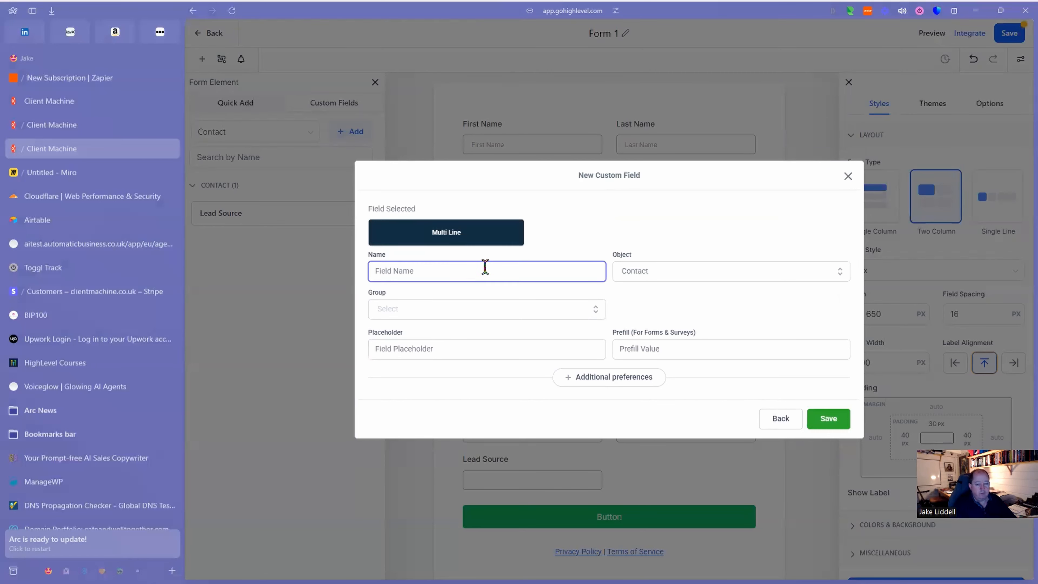
pyautogui.write('Personal Notes')
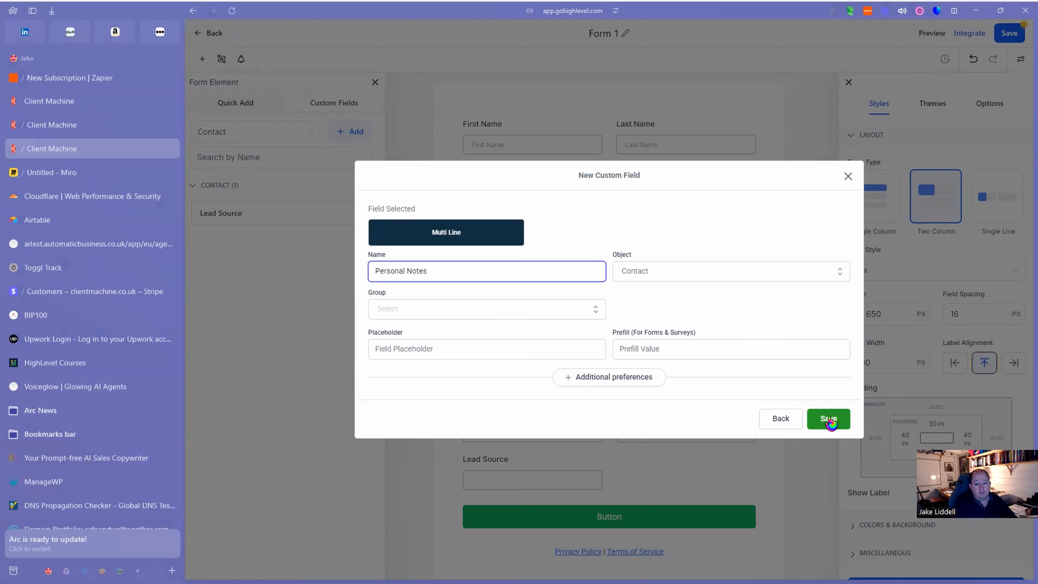
pyautogui.click(535, 312)
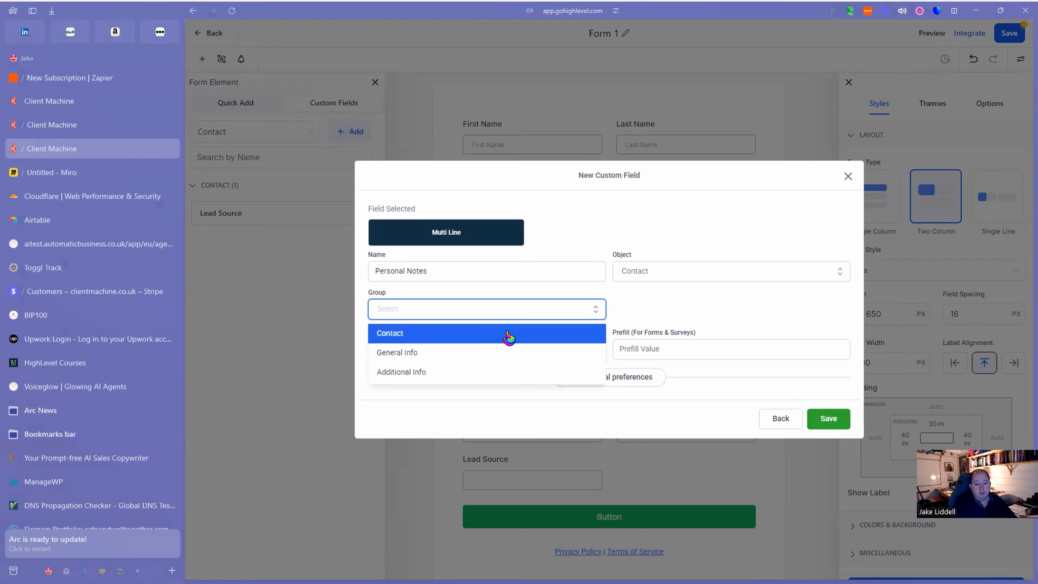
pyautogui.click(507, 336)
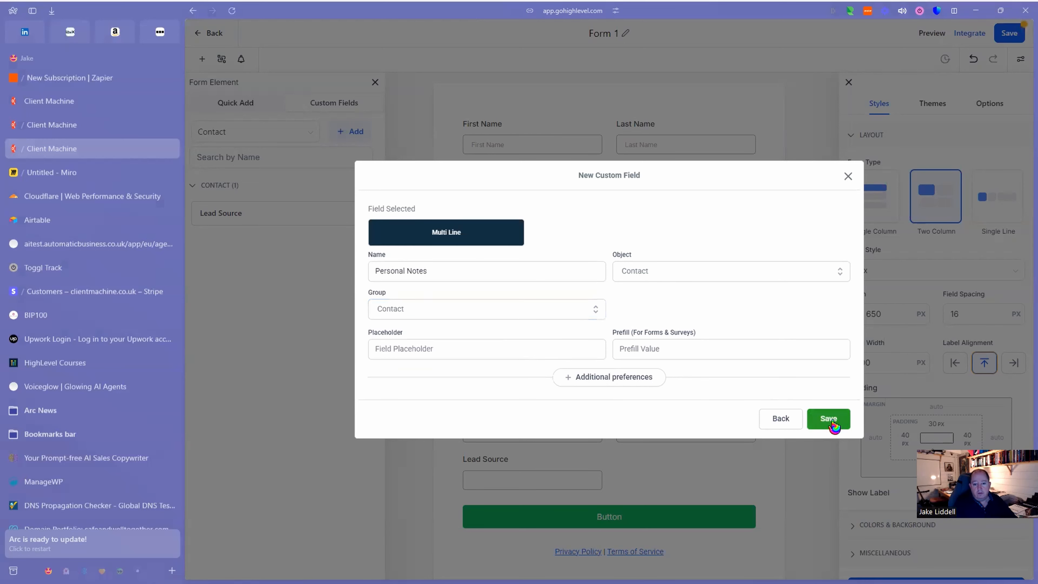
pyautogui.click(500, 317)
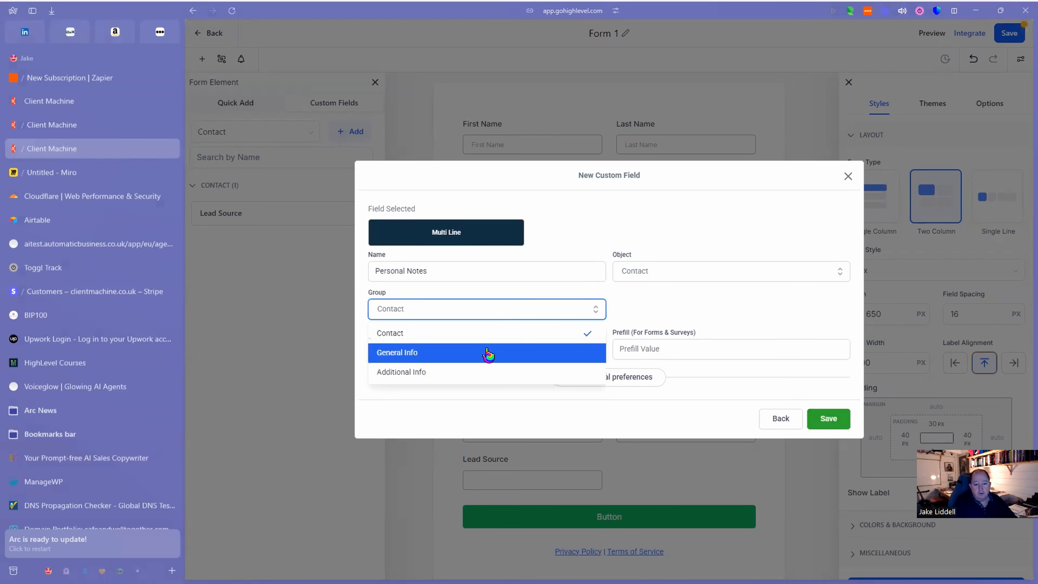
pyautogui.click(491, 368)
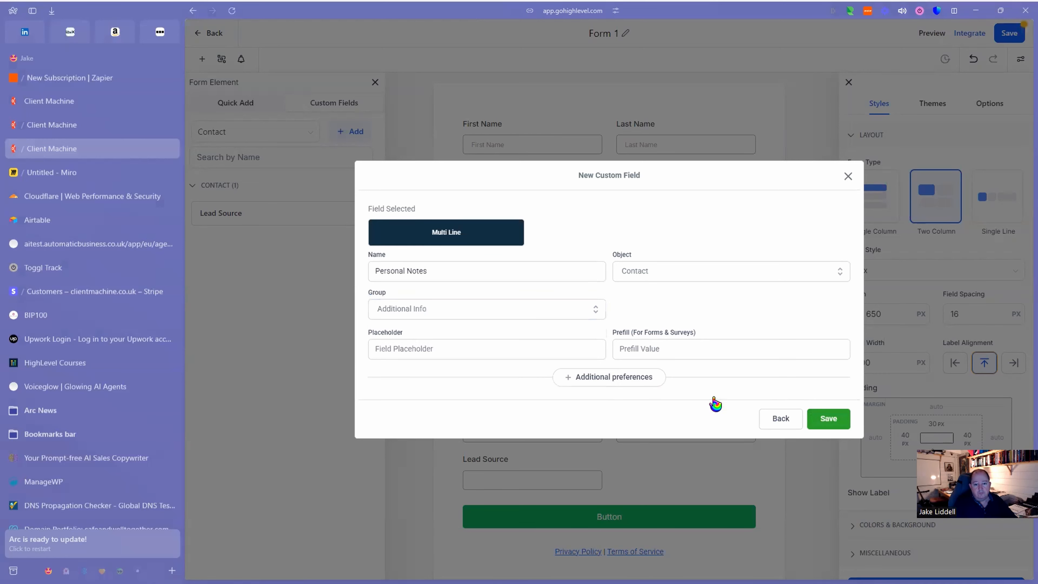
pyautogui.click(830, 418)
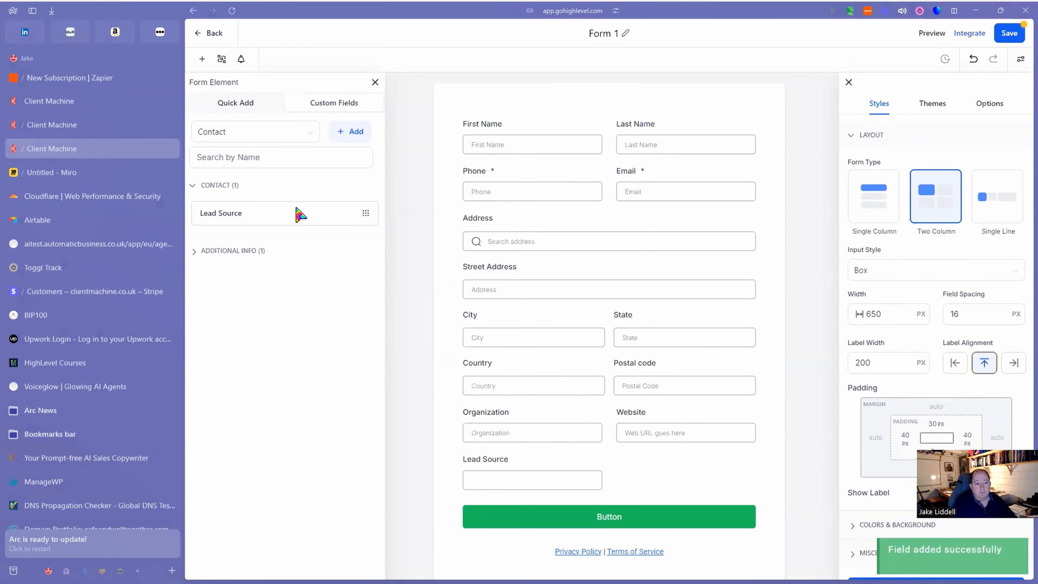
# Place Personal Notes from Additional Info on the form below Lead Source, then begin another custom field.
pyautogui.click(195, 252)
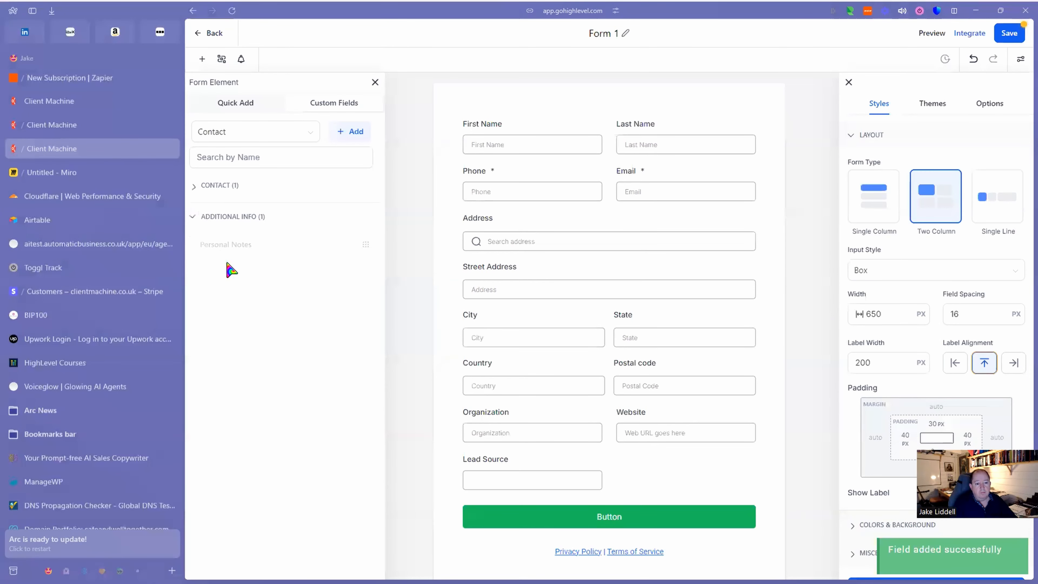
pyautogui.moveTo(238, 241); pyautogui.dragTo(659, 486)
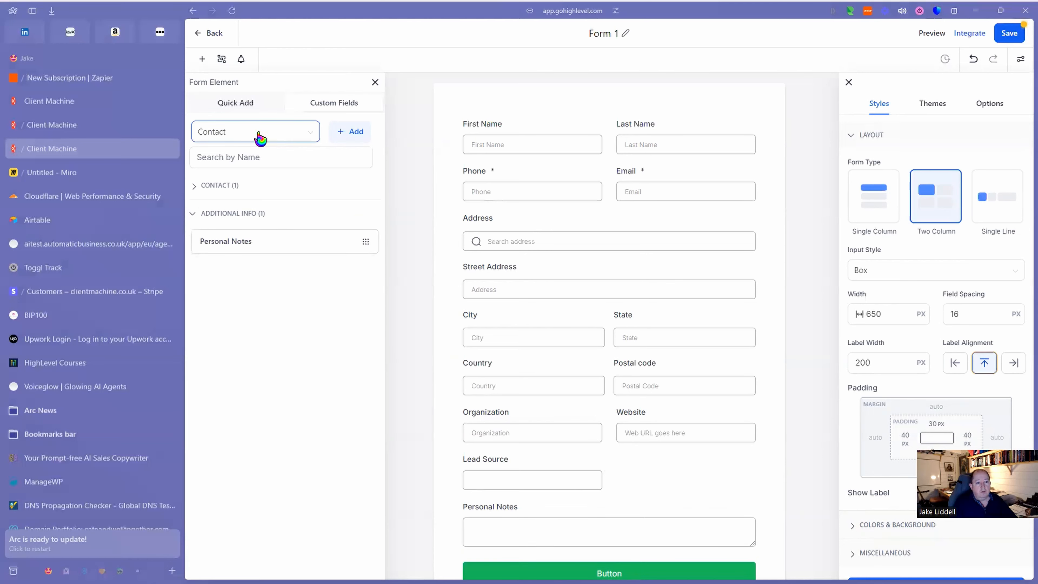
pyautogui.click(351, 134)
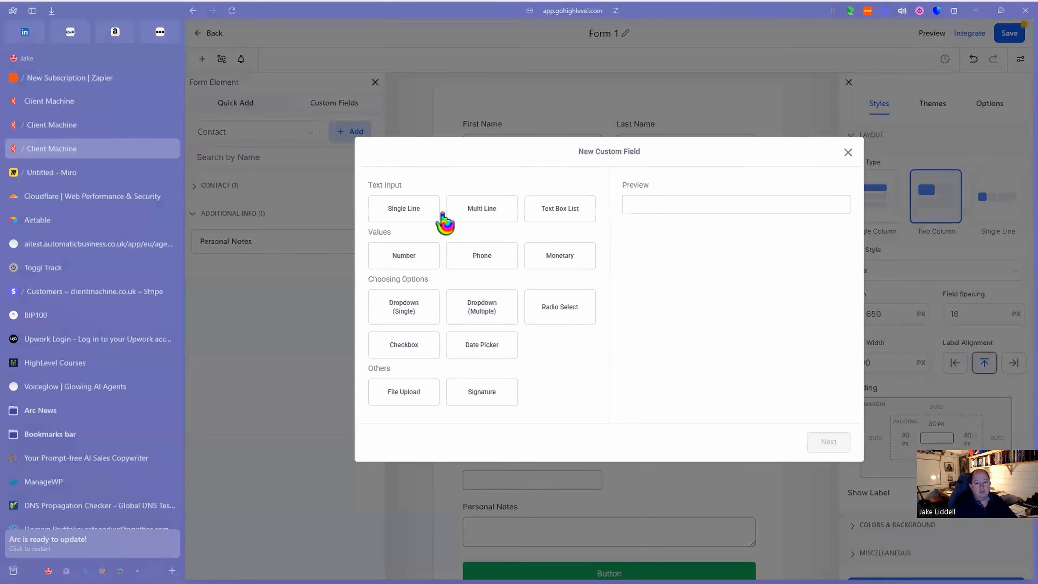
# Pick Single Line as the new field's type, then switch to the Untitled Miro board.
pyautogui.click(412, 217)
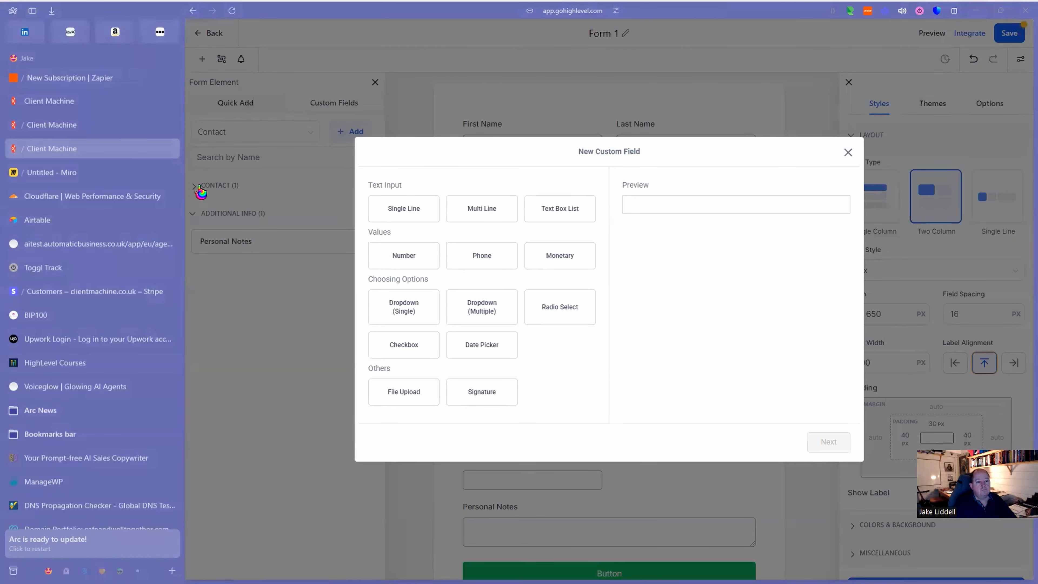
pyautogui.click(72, 173)
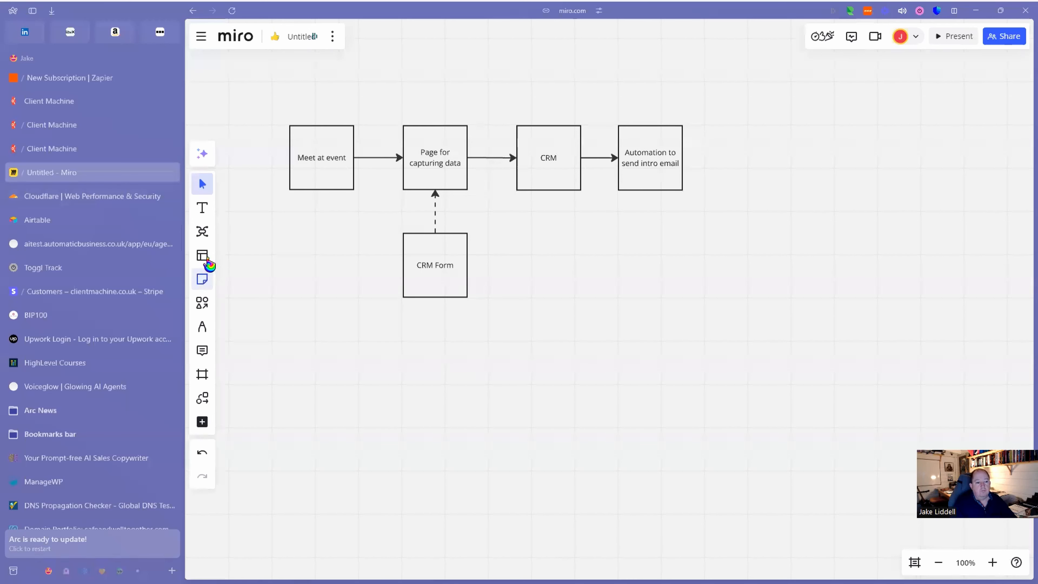
# Place a rounded rectangle below right of the CRM Form box and stretch it into a wide rectangle.
pyautogui.click(202, 301)
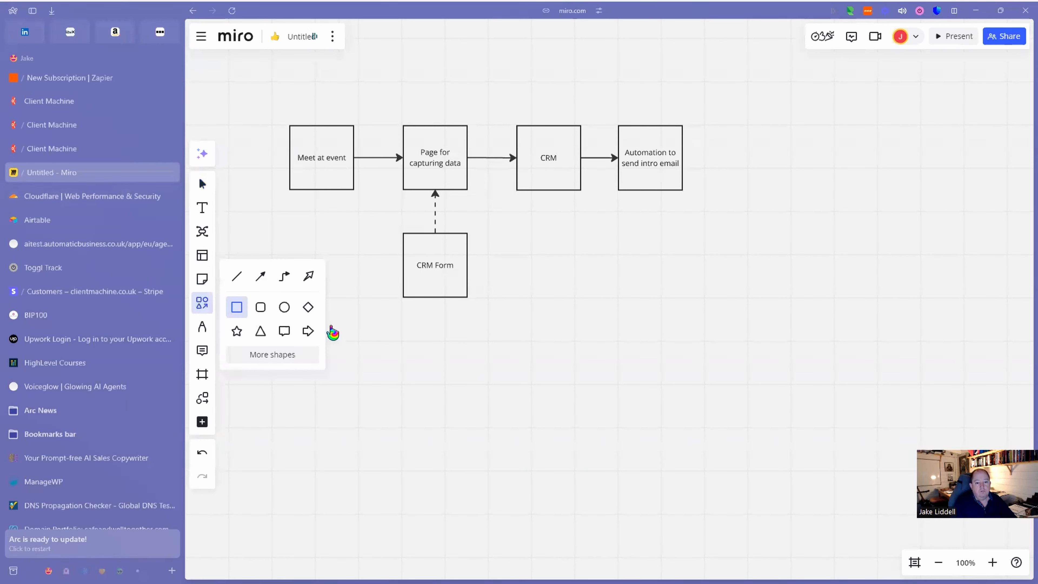
pyautogui.click(260, 307)
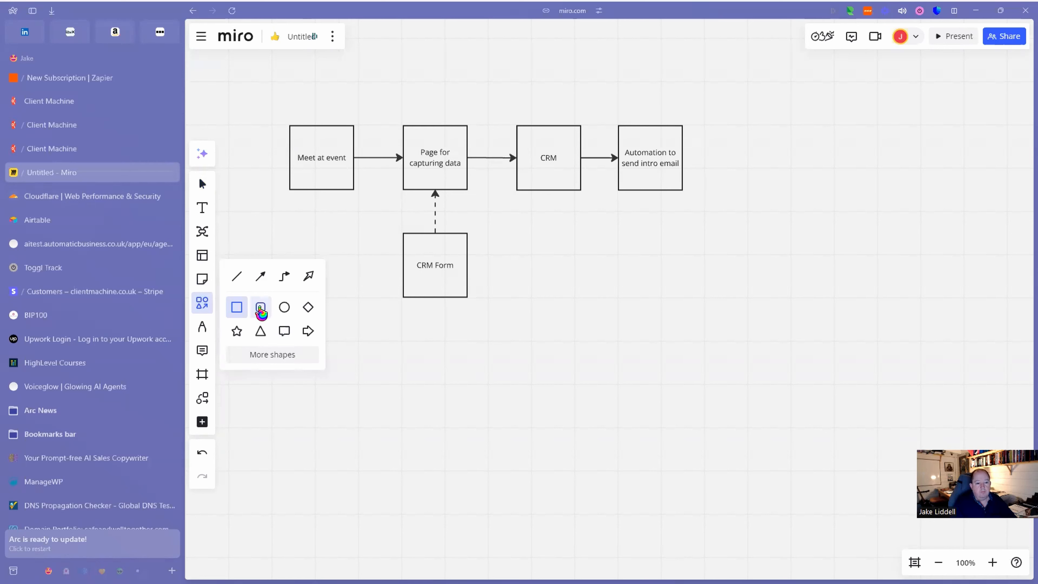
pyautogui.click(689, 332)
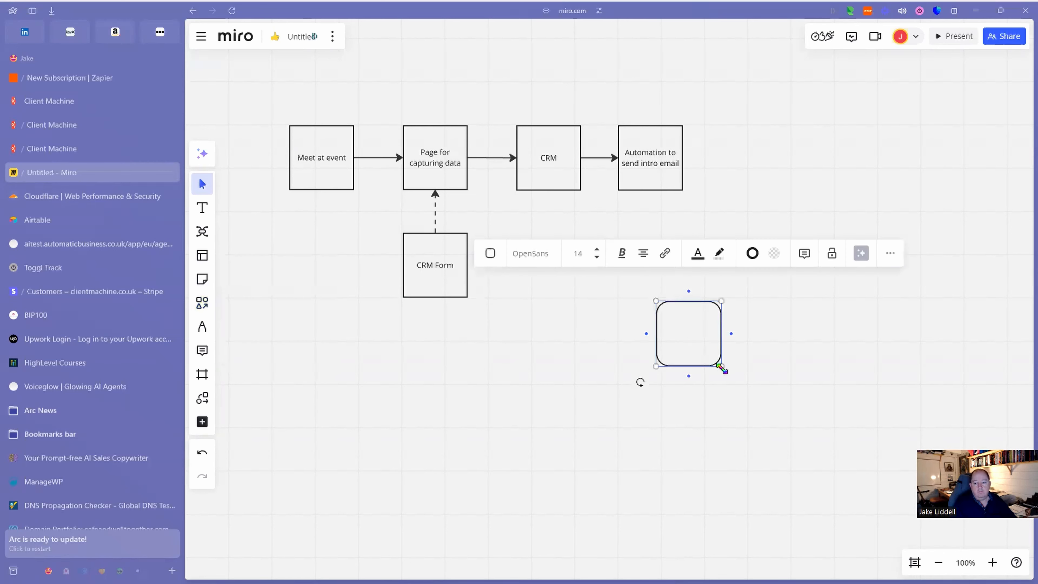
pyautogui.moveTo(721, 368); pyautogui.dragTo(864, 453)
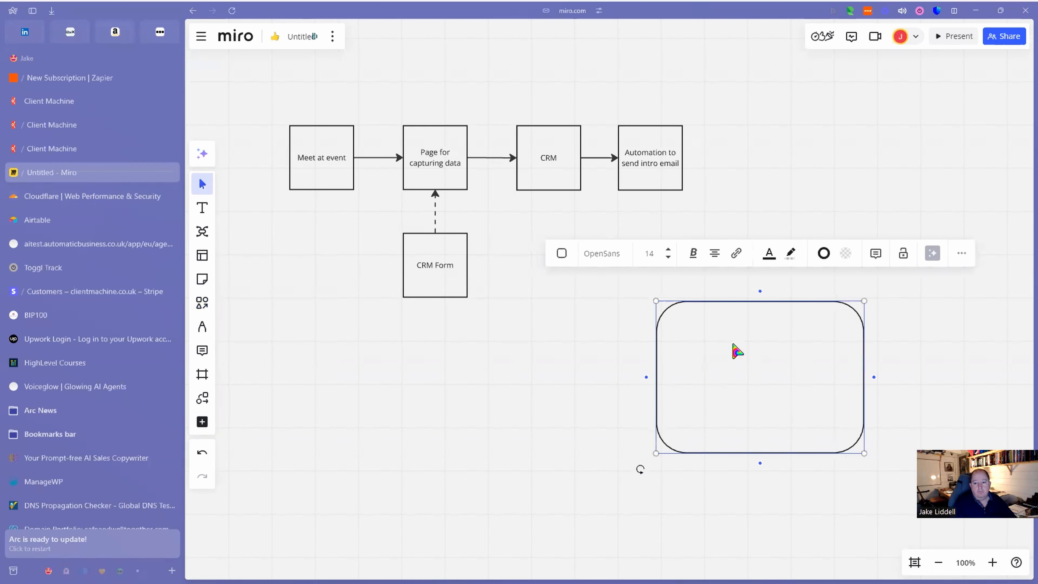
# Write the contact's greeting and a paragraph about the BIP lunch and their Brazil trip, suggesting a 121.
pyautogui.write('Dear ')
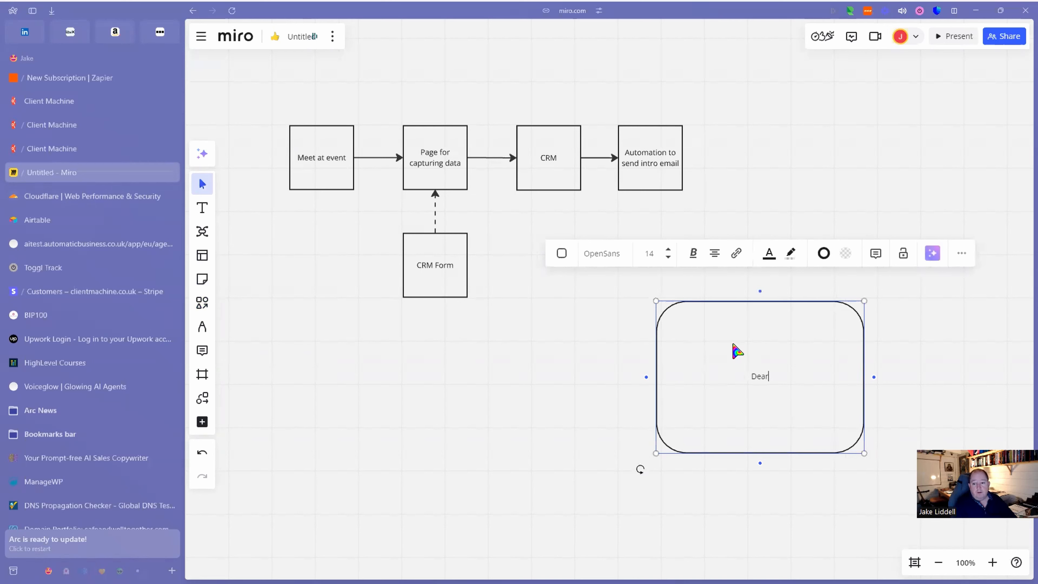
pyautogui.write('John,')
pyautogui.press('Return')
pyautogui.write('It was gre')
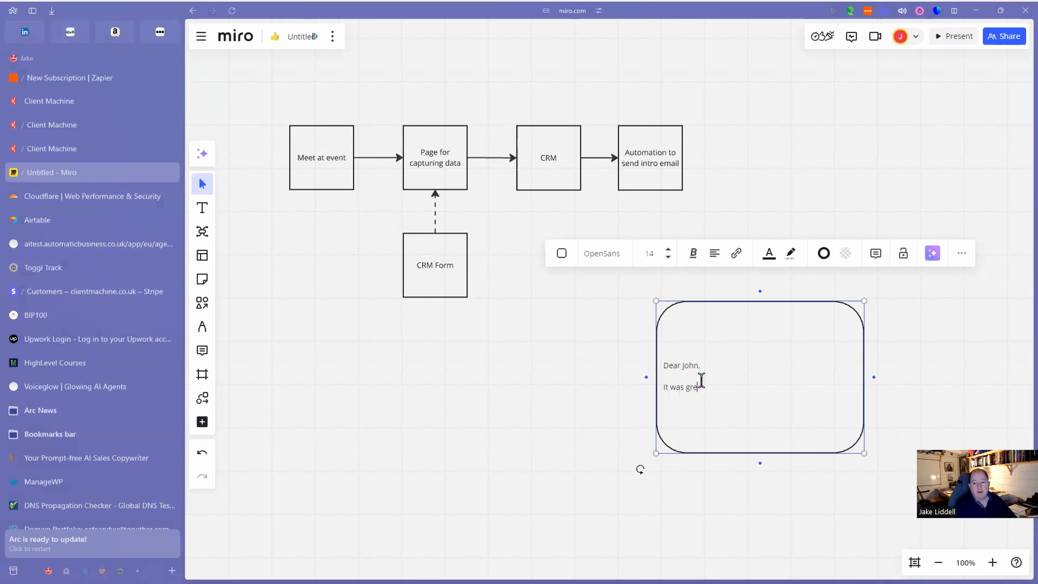
pyautogui.write('at to see you at')
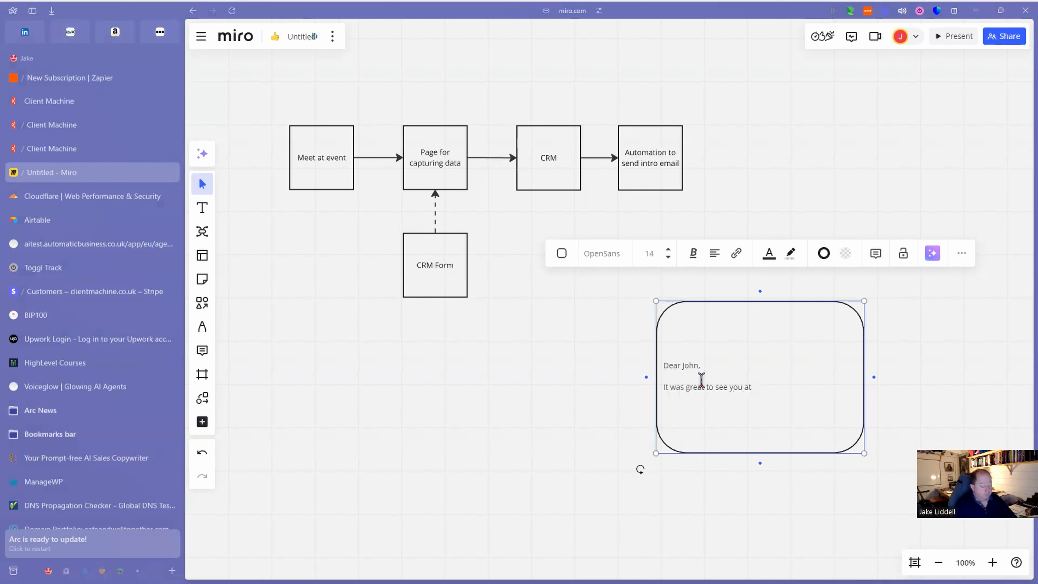
pyautogui.write(' the ')
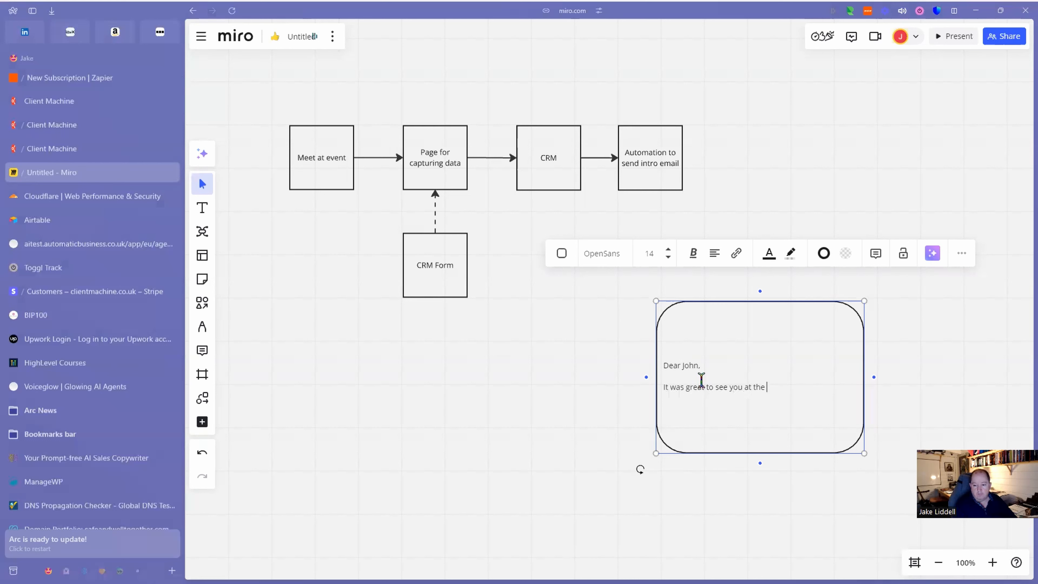
pyautogui.write('BIP lunch yesterday.')
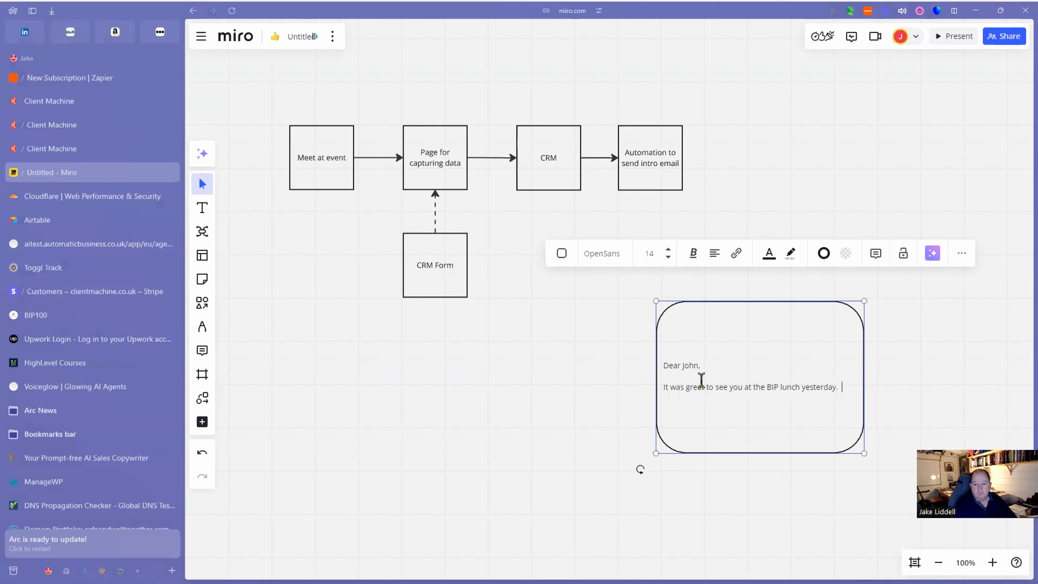
pyautogui.write('  Your')
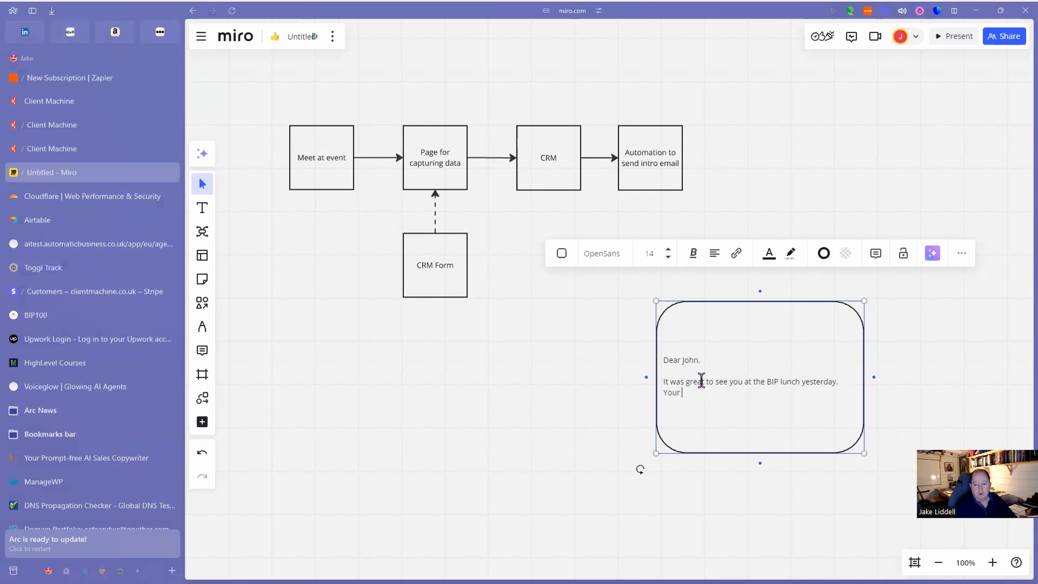
pyautogui.write(' trip to')
pyautogui.press('BackSpace')
pyautogui.write('Brazil sounds amazing.  We m')
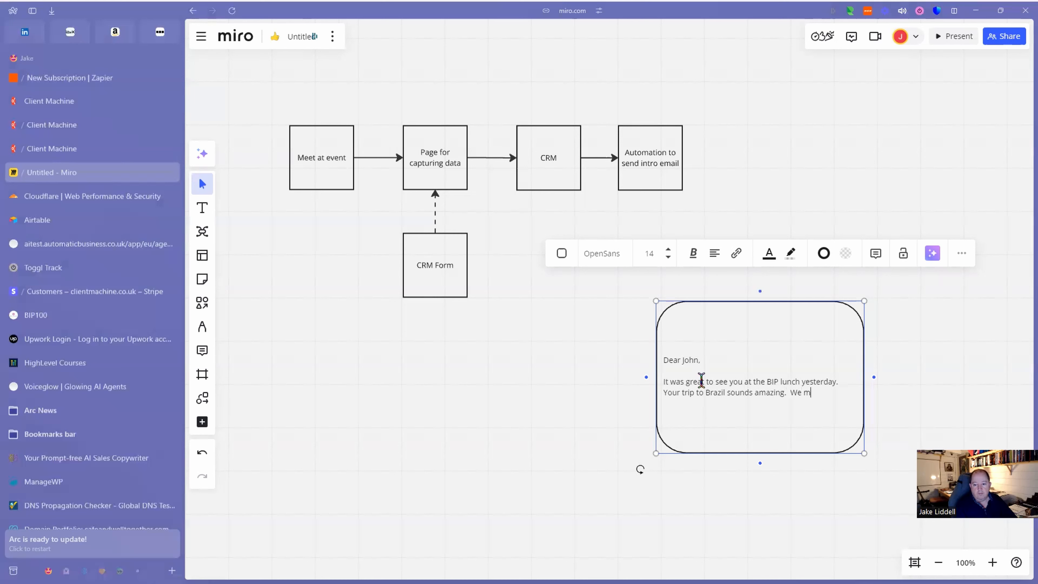
pyautogui.write('ust td')
pyautogui.write(' a 121 o')
pyautogui.press('BackSpace')
pyautogui.write('when you get back')
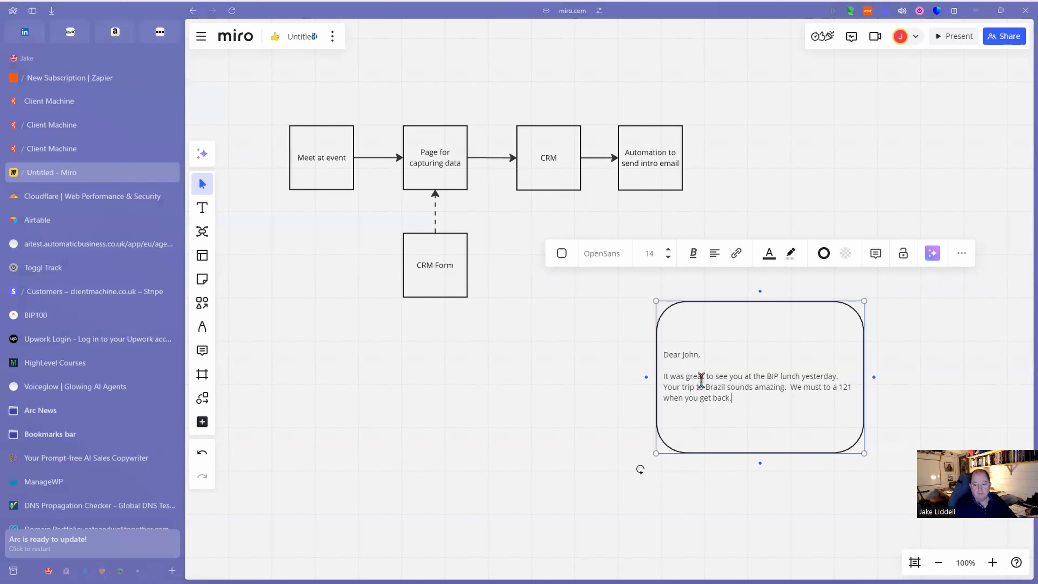
pyautogui.write(", I'd love to hear about it.")
pyautogui.press('Return')
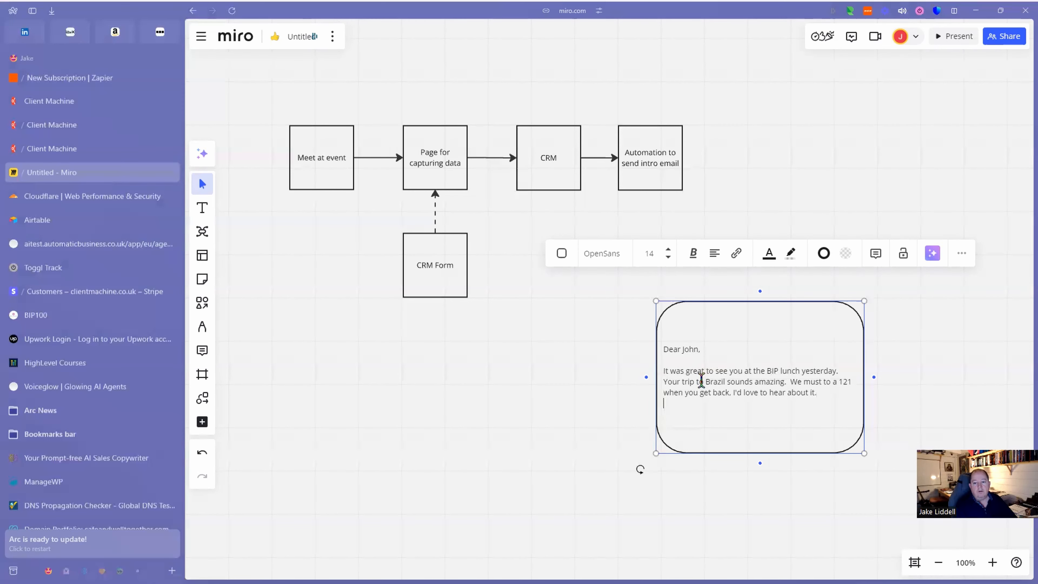
pyautogui.press('Return')
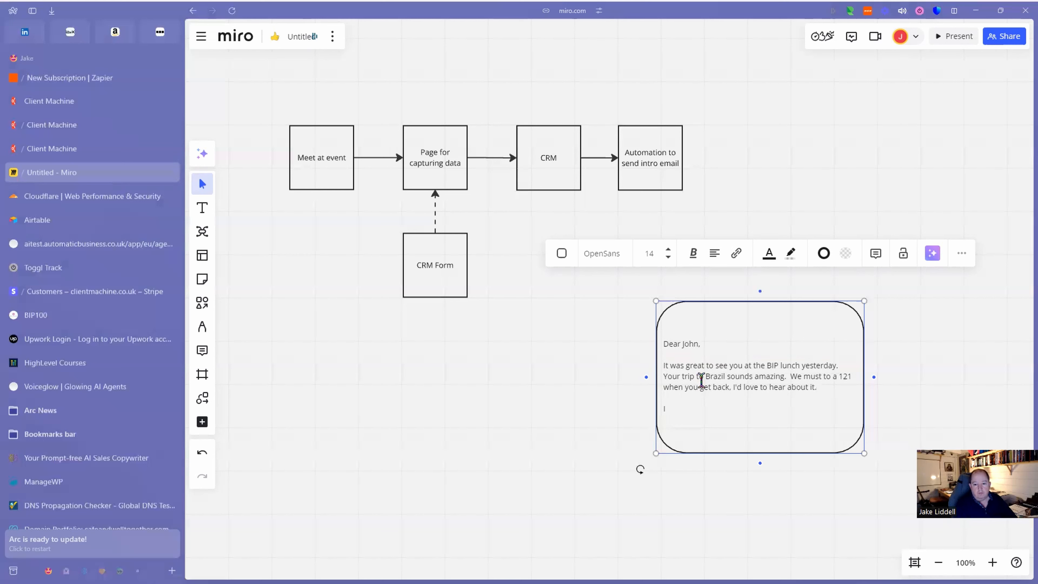
# Add a paragraph saying they'll be included in occasional AI and automation emails unless they opt out.
pyautogui.write('ust wanted to let you know that I send th')
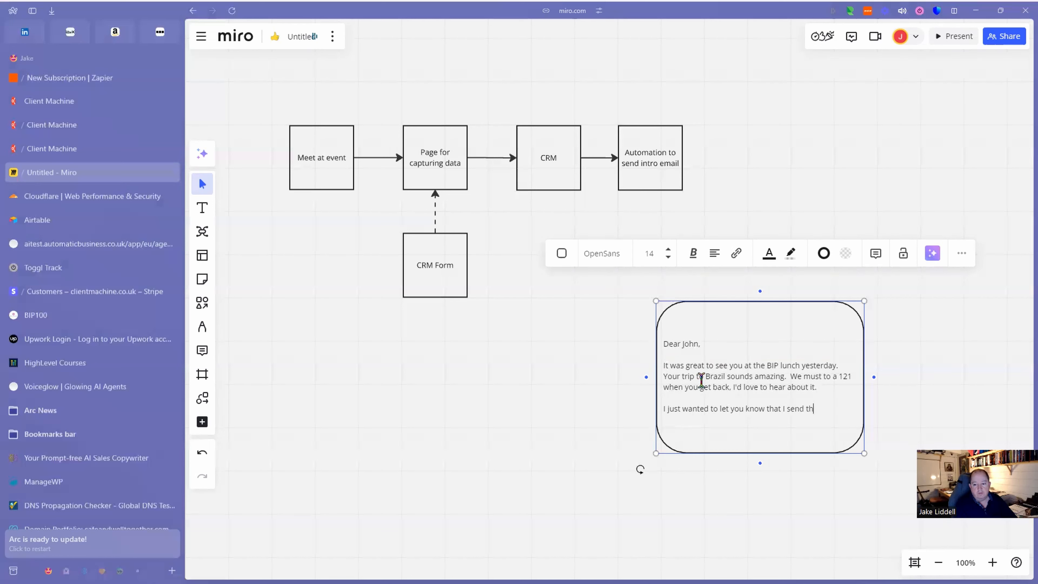
pyautogui.write('eccasional email')
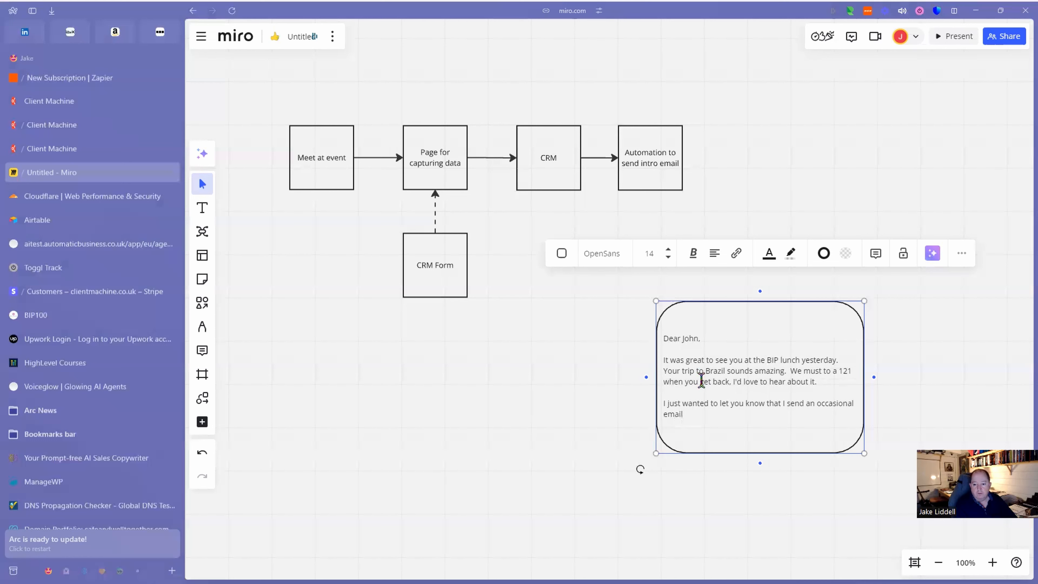
pyautogui.write('to my contacts. all about AI and Auautomation')
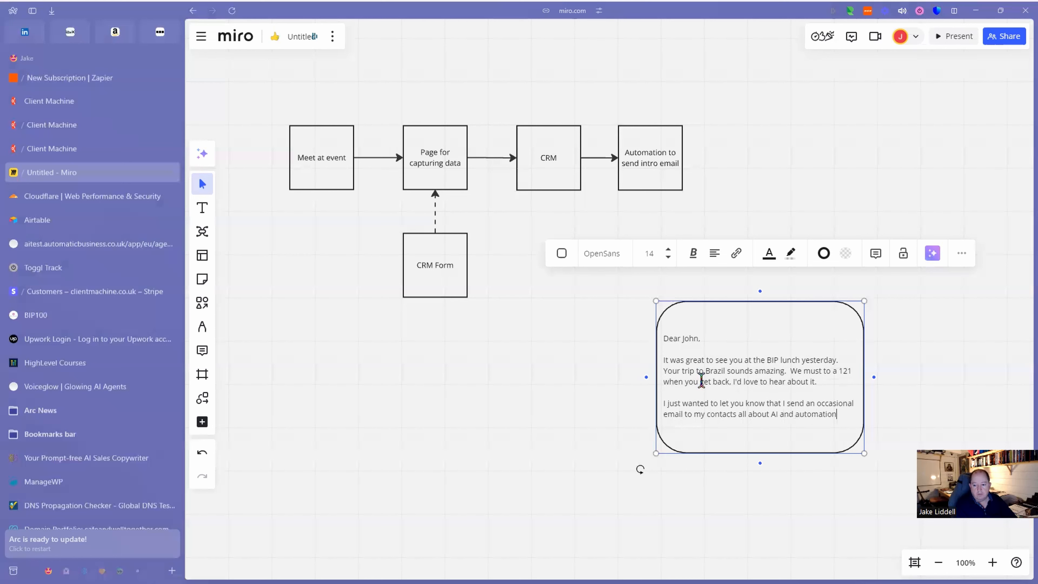
pyautogui.write(".  If you're ok with")
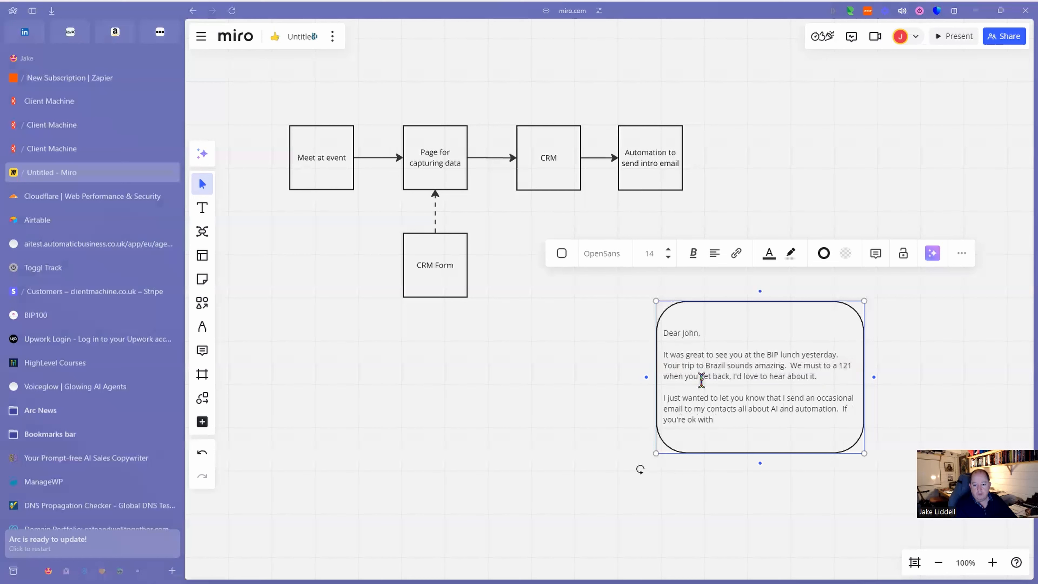
pyautogui.press('BackSpace')
pyautogui.press('BackSpace')
pyautogui.press('BackSpace')
pyautogui.press('BackSpace')
pyautogui.press('BackSpace')
pyautogui.press('BackSpace')
pyautogui.press('BackSpace')
pyautogui.press('BackSpace')
pyautogui.press('BackSpace')
pyautogui.press('BackSpace')
pyautogui.press('BackSpace')
pyautogui.press('BackSpace')
pyautogui.press('BackSpace')
pyautogui.write('this would be inteters')
pyautogui.press('BackSpace')
pyautogui.press('BackSpace')
pyautogui.press('BackSpace')
pyautogui.press('BackSpace')
pyautogui.write('resting to ')
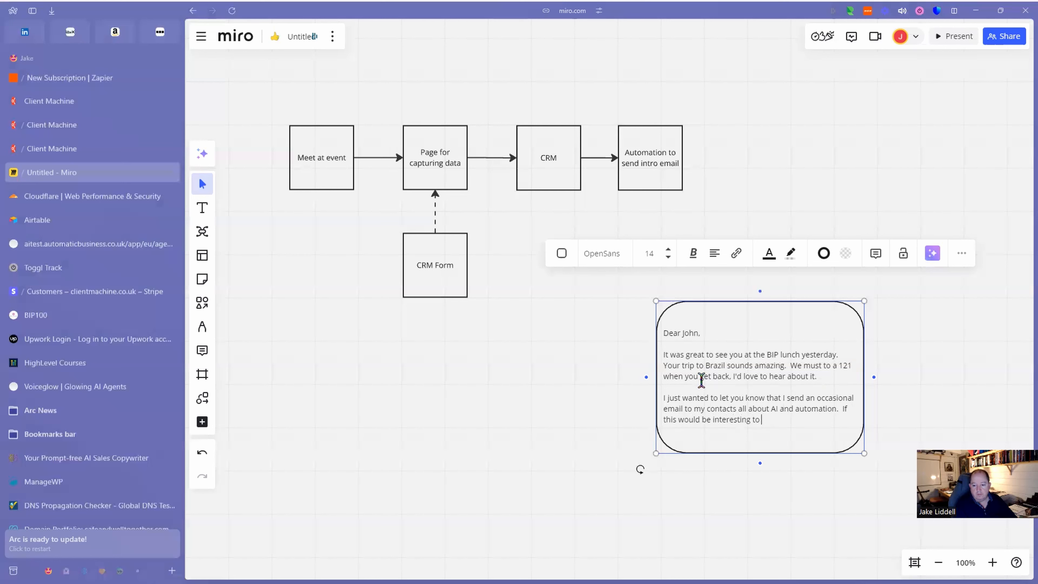
pyautogui.write("you, I'l")
pyautogui.press('BackSpace')
pyautogui.write('d love to send it')
pyautogui.press('BackSpace')
pyautogui.press('BackSpace')
pyautogui.press('BackSpace')
pyautogui.press('BackSpace')
pyautogui.press('BackSpace')
pyautogui.press('BackSpace')
pyautogui.press('BackSpace')
pyautogui.press('BackSpace')
pyautogui.press('BackSpace')
pyautogui.press('BackSpace')
pyautogui.press('BackSpace')
pyautogui.press('BackSpace')
pyautogui.press('BackSpace')
pyautogui.press('BackSpace')
pyautogui.press('BackSpace')
pyautogui.press('BackSpace')
pyautogui.press('BackSpace')
pyautogui.write('ll include you in the')
pyautogui.write('list')
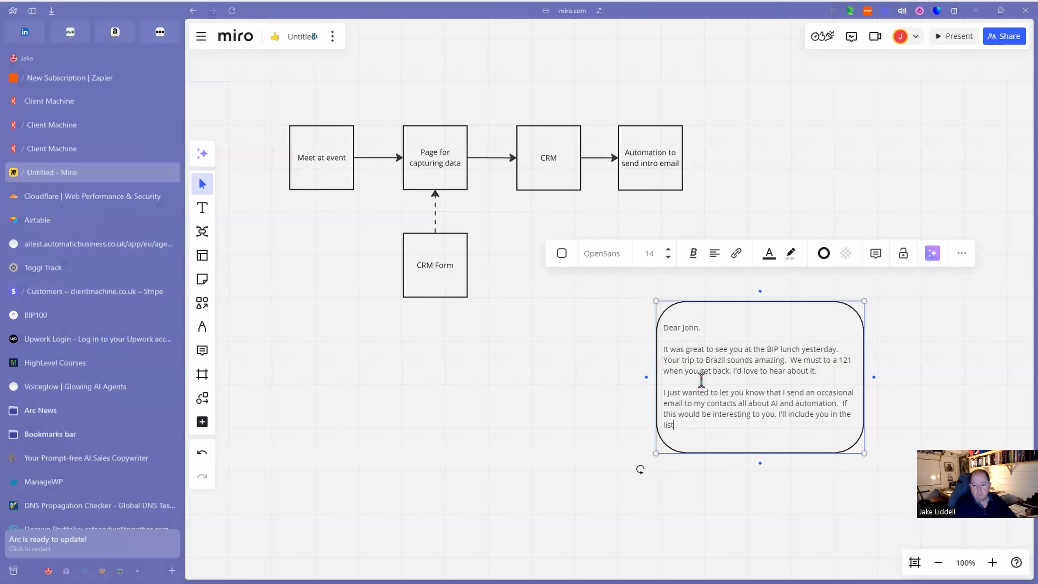
pyautogui.write('.')
pyautogui.write('Just let me know if')
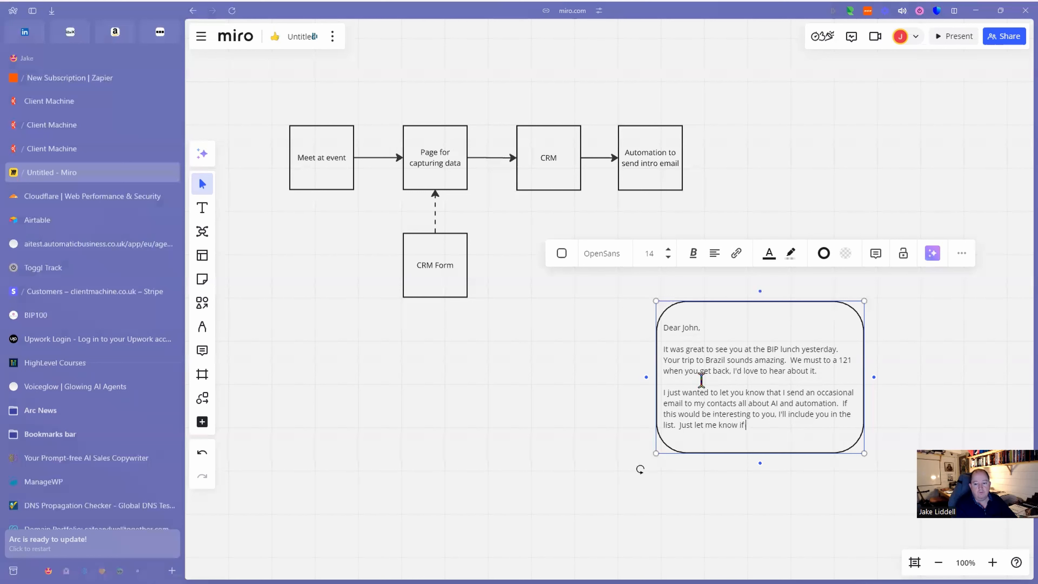
pyautogui.write(" you don't want it.")
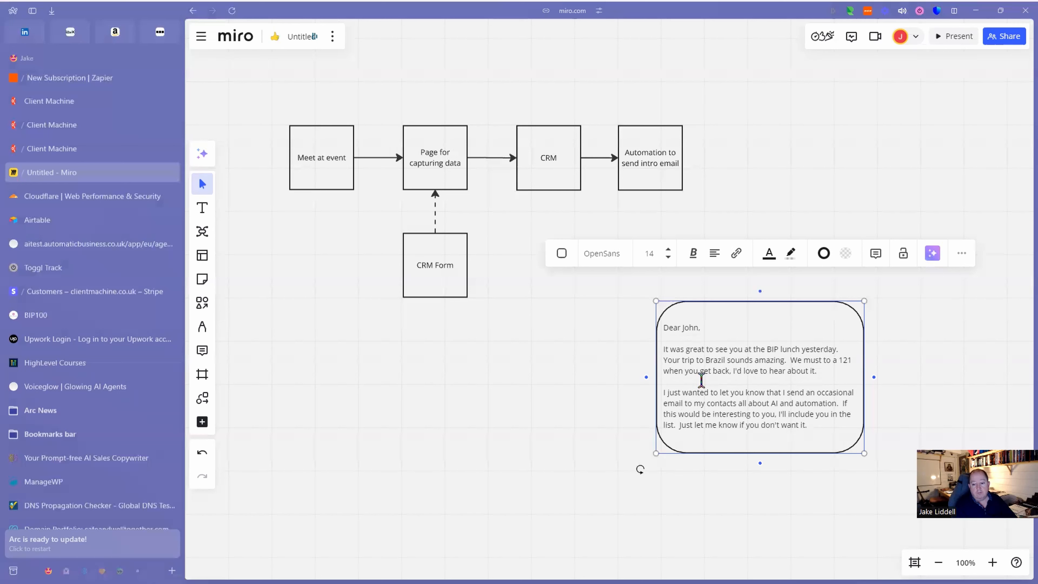
pyautogui.press('Return')
pyautogui.press('Return')
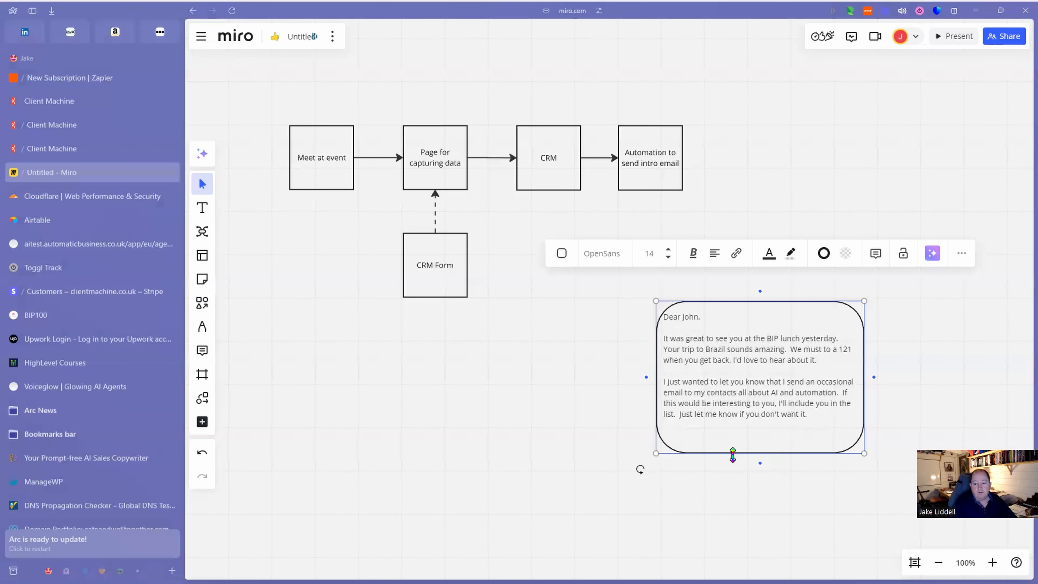
# Make the letter taller and add the free AI community paragraph with a sign-up link to comunity-website.com.
pyautogui.moveTo(732, 454); pyautogui.dragTo(736, 526)
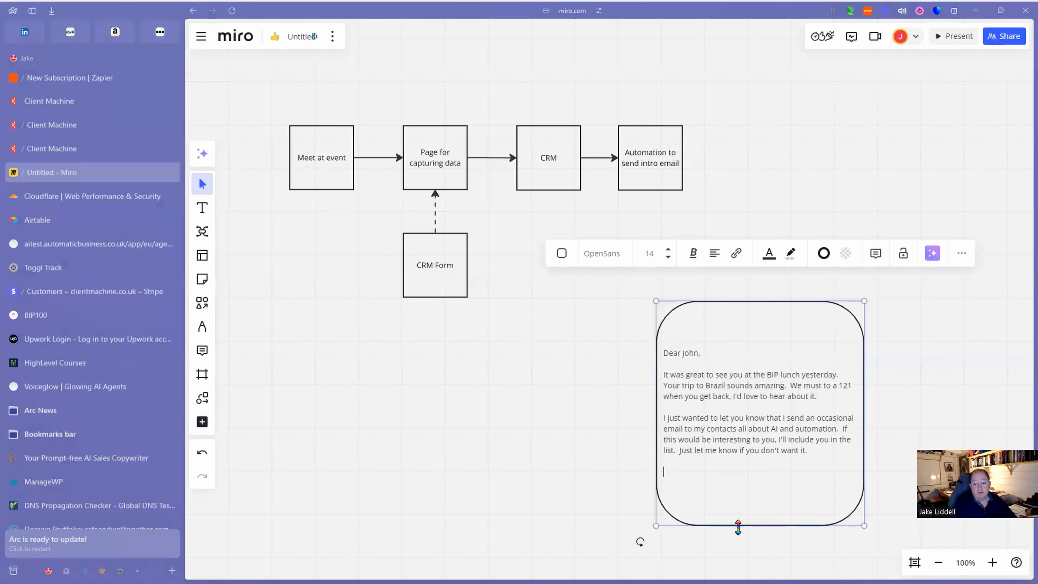
pyautogui.click(697, 471)
pyautogui.write('I also have a free communit')
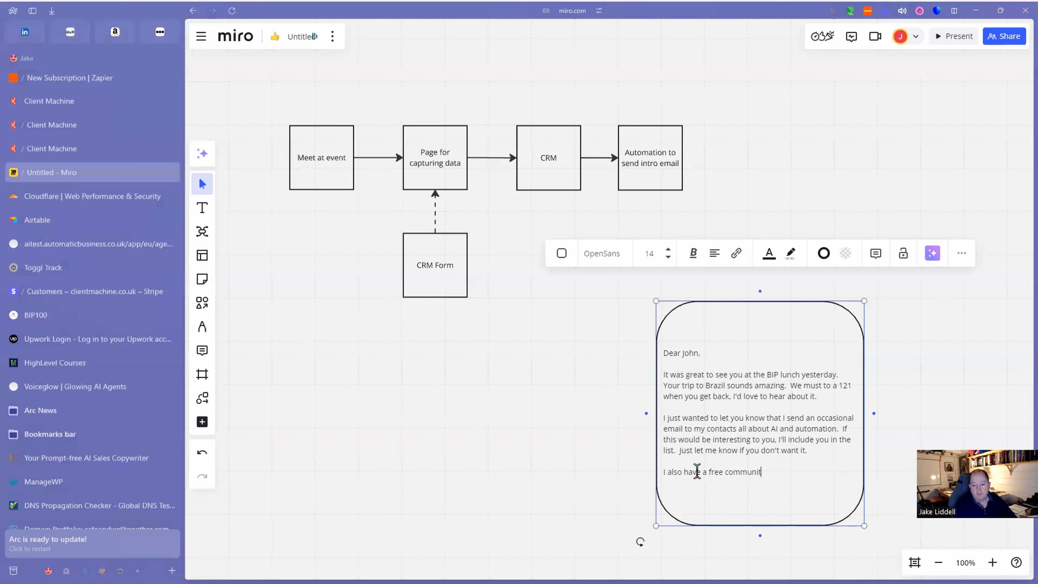
pyautogui.write('y all based around AI and automation.')
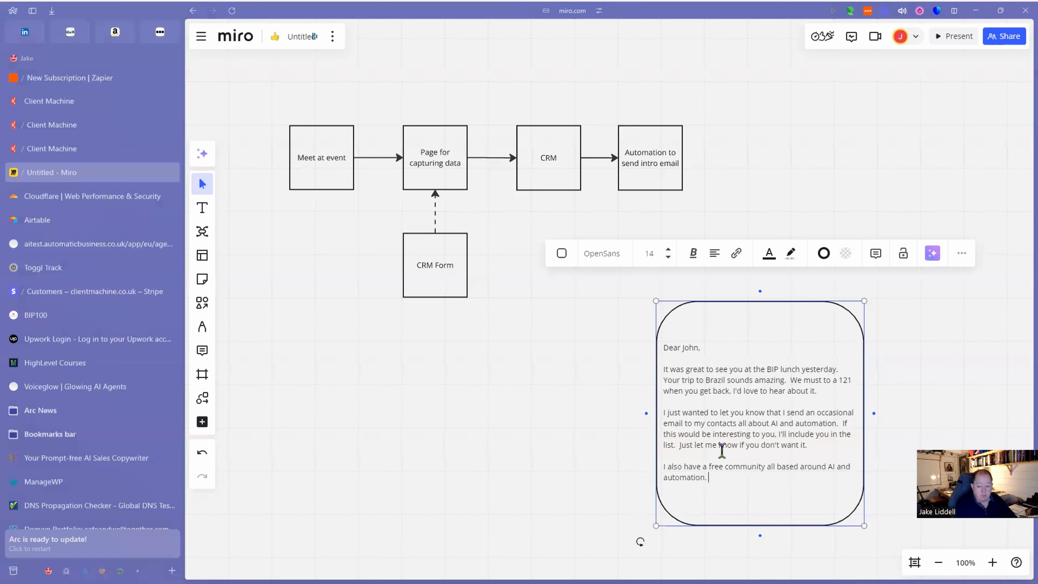
pyautogui.write('  It')
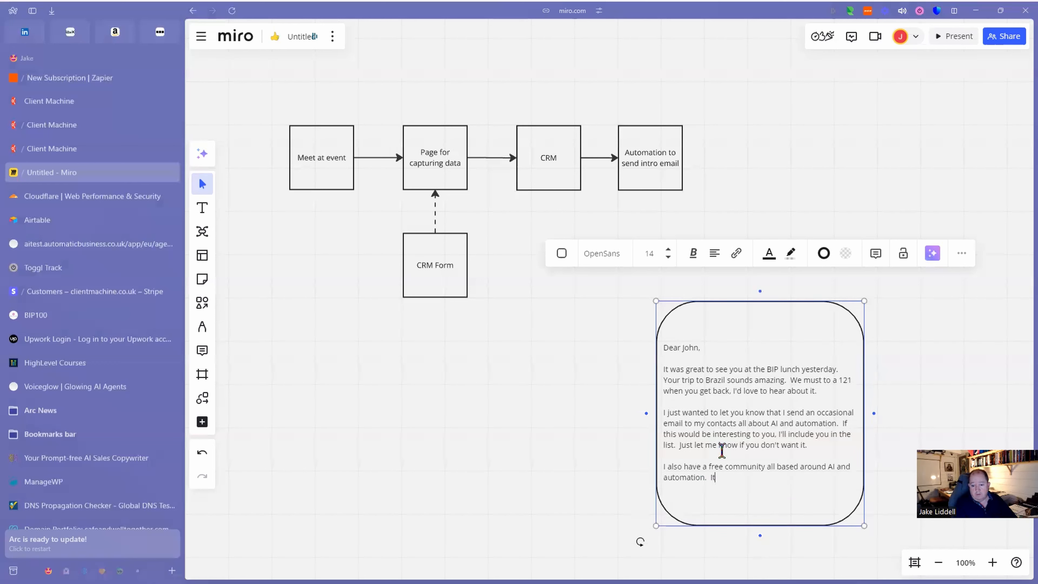
pyautogui.write(' has regular training')
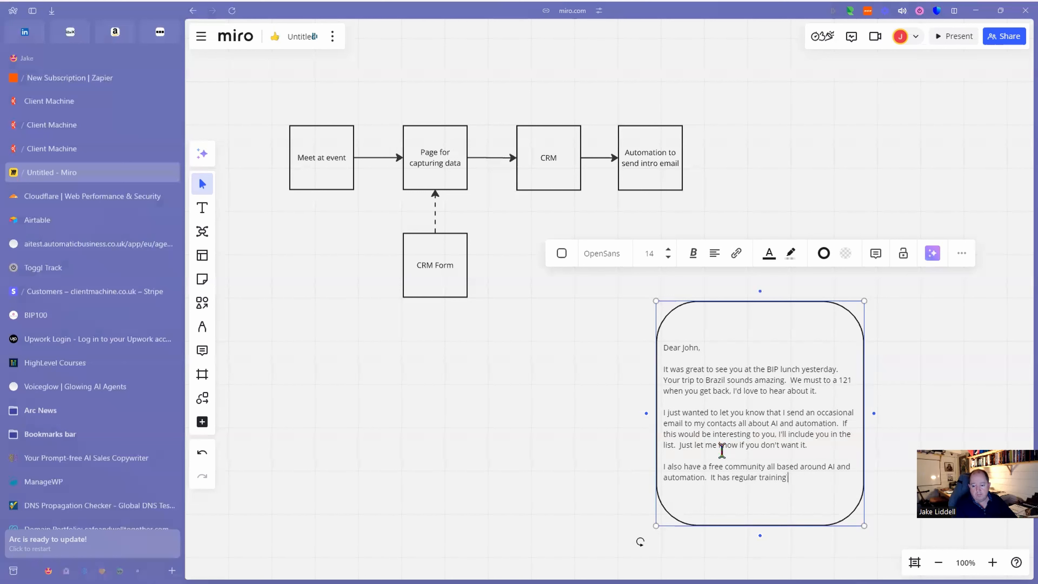
pyautogui.write(' courses')
pyautogui.write(', and ')
pyautogui.write('a v')
pyautogui.write(' lively co')
pyautogui.write('mmu')
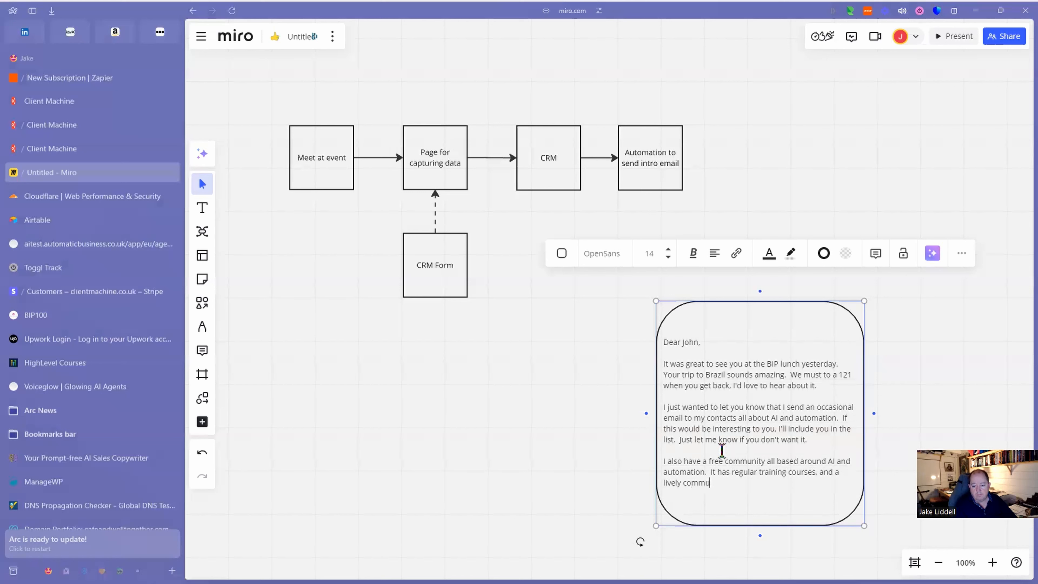
pyautogui.write('nity of other business owners, all w')
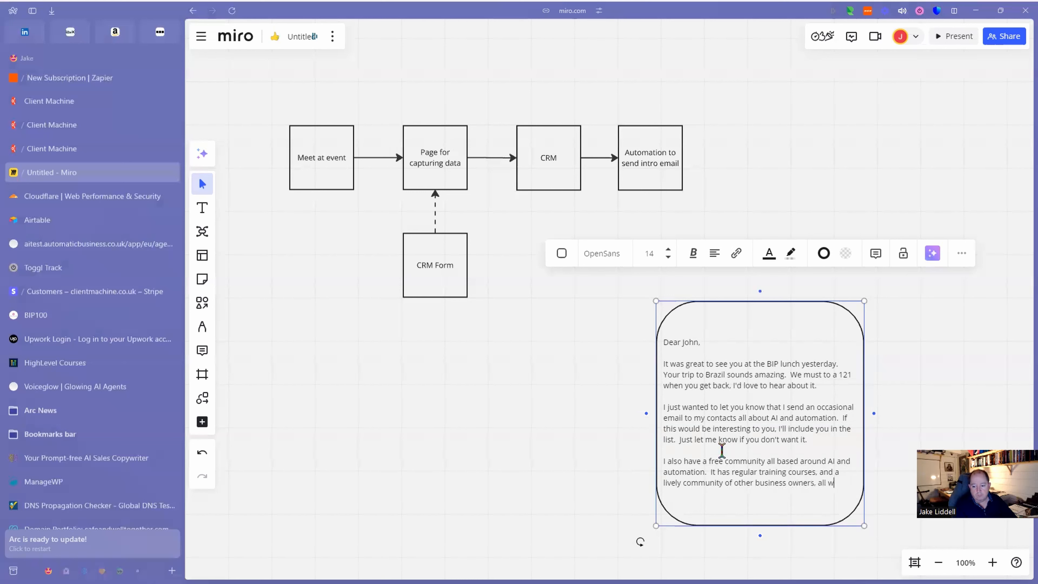
pyautogui.write('ith a shared')
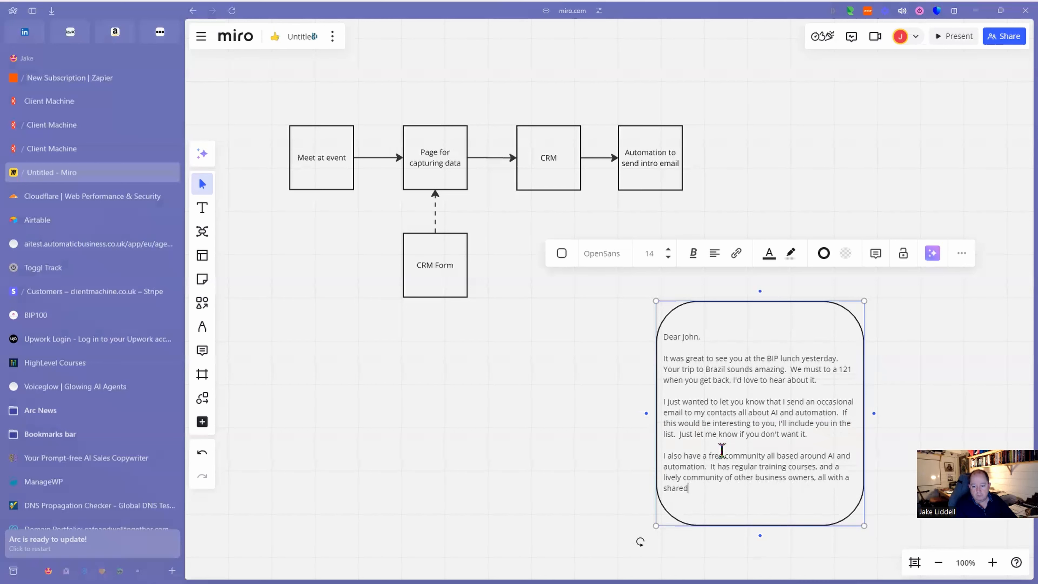
pyautogui.write(' interest in using automation in their busines')
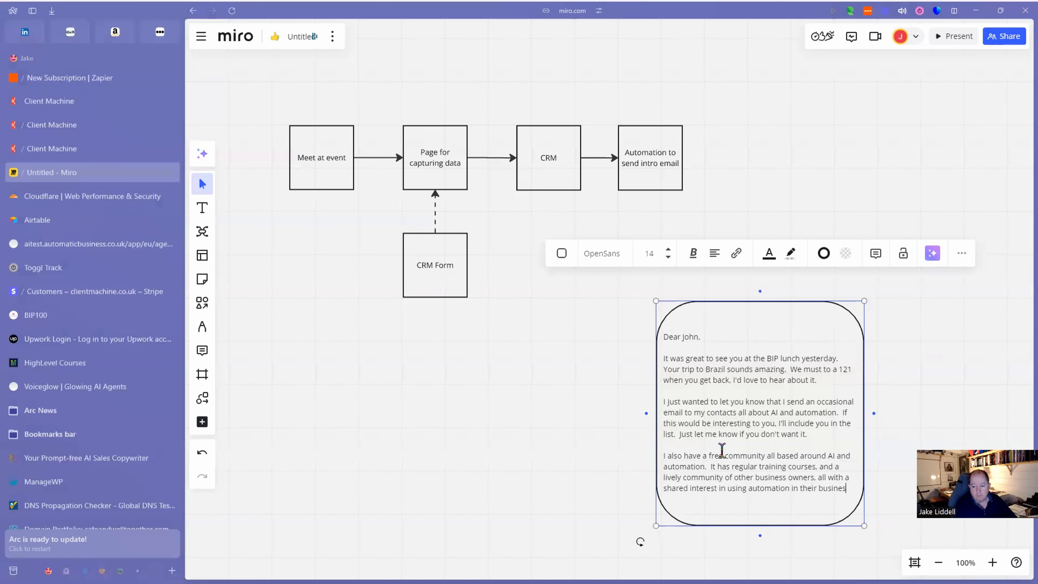
pyautogui.write('ses.')
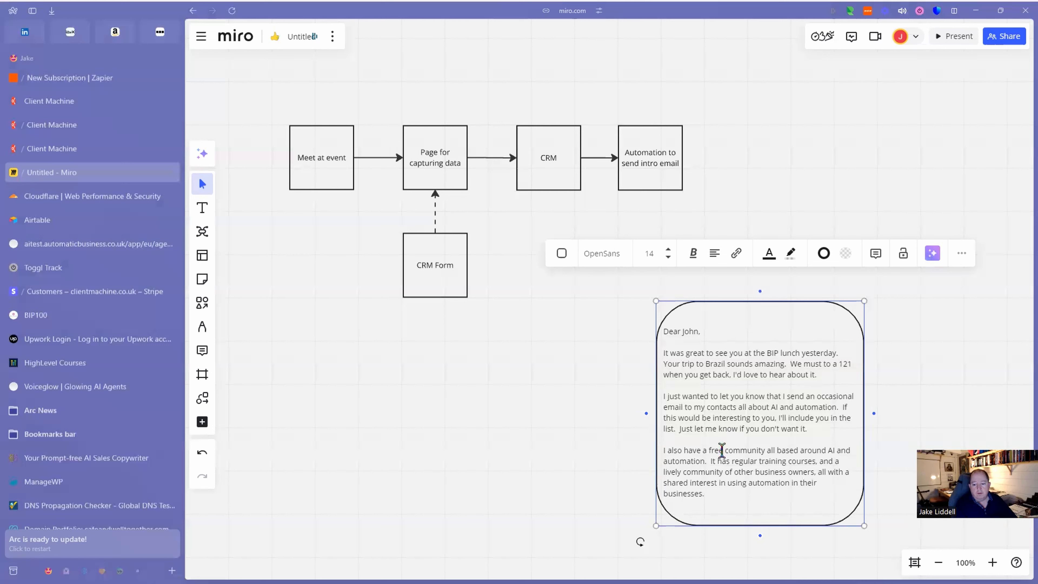
pyautogui.press('Return')
pyautogui.press('Return')
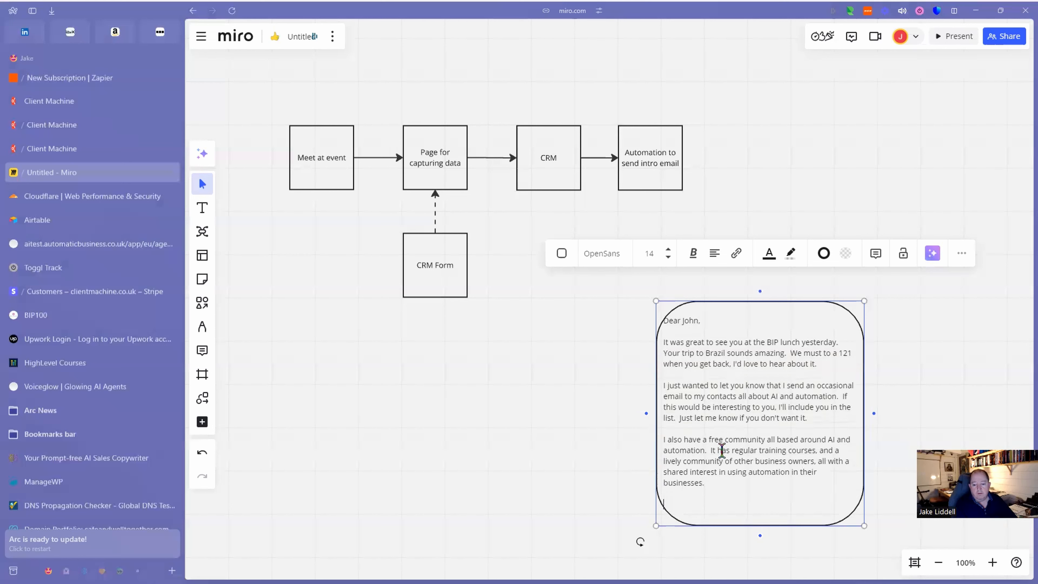
pyautogui.write("If you're interested in this ")
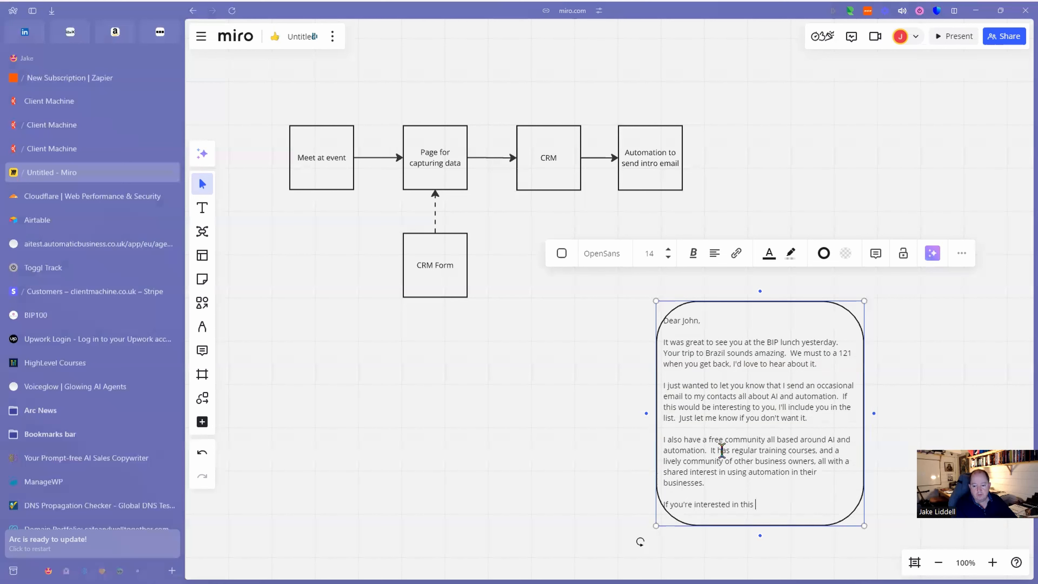
pyautogui.write('community, you can sign up here:  https:')
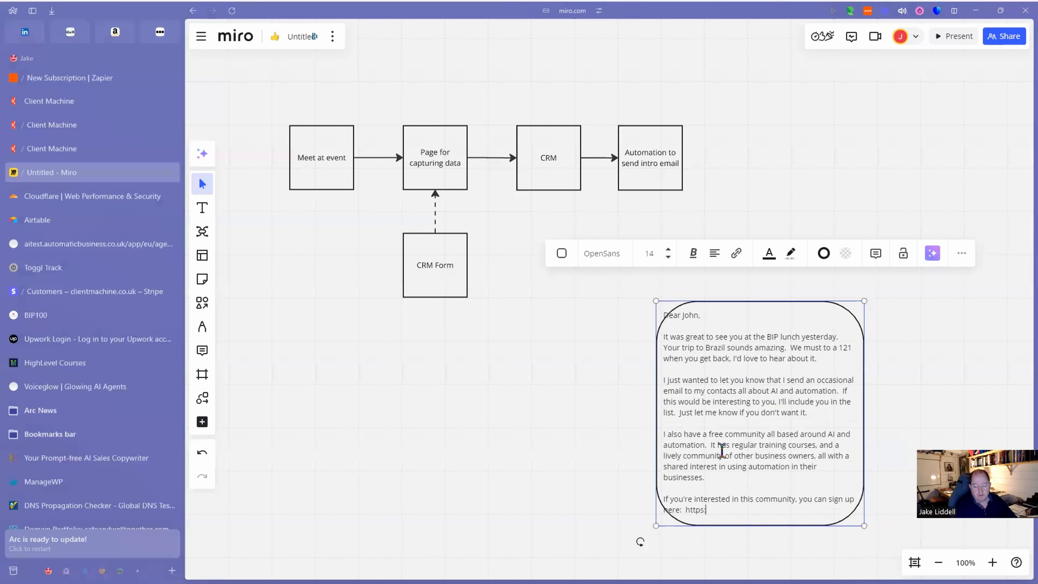
pyautogui.write('//comunity-website.com')
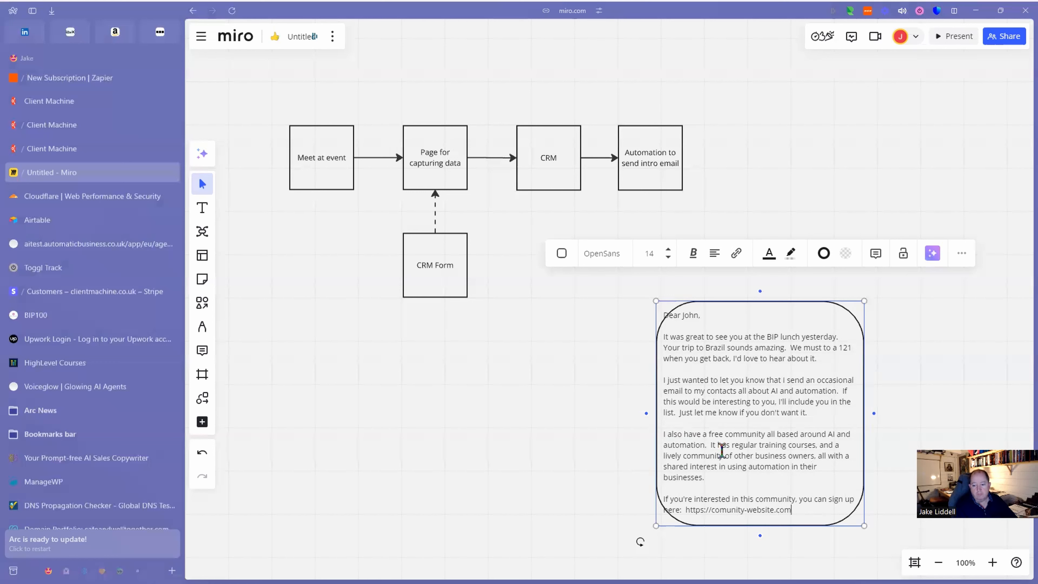
pyautogui.press('Return')
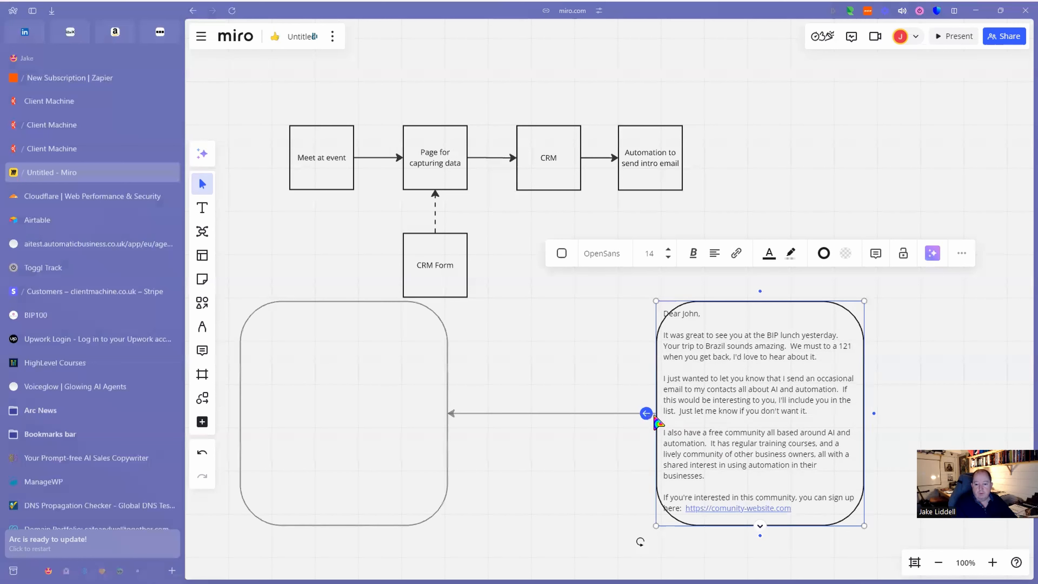
# Widen and lengthen the letter, close it with 'Best regards' and the sender's name, then return to HighLevel.
pyautogui.moveTo(642, 426); pyautogui.dragTo(533, 427)
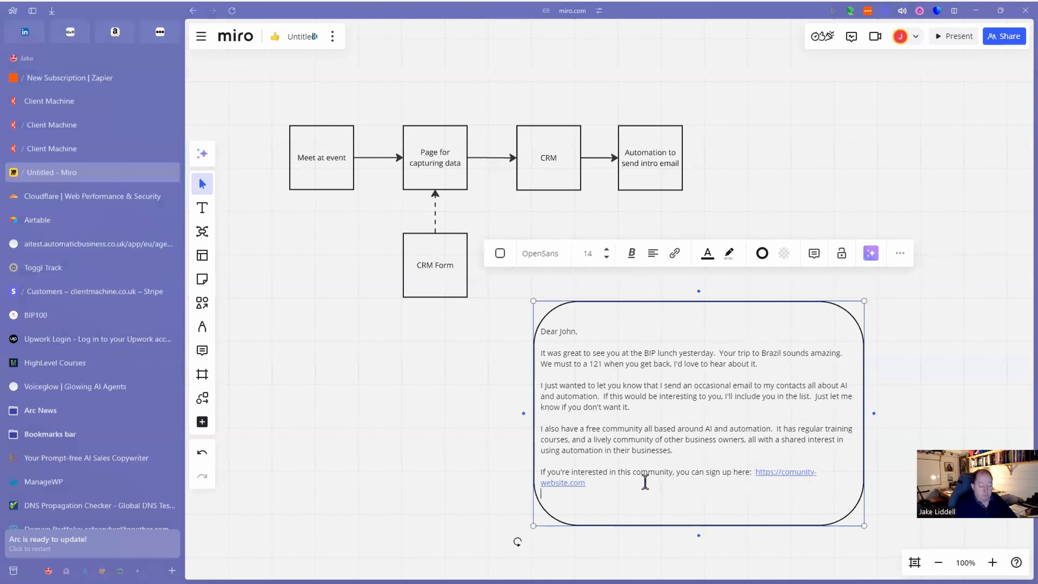
pyautogui.press('Return')
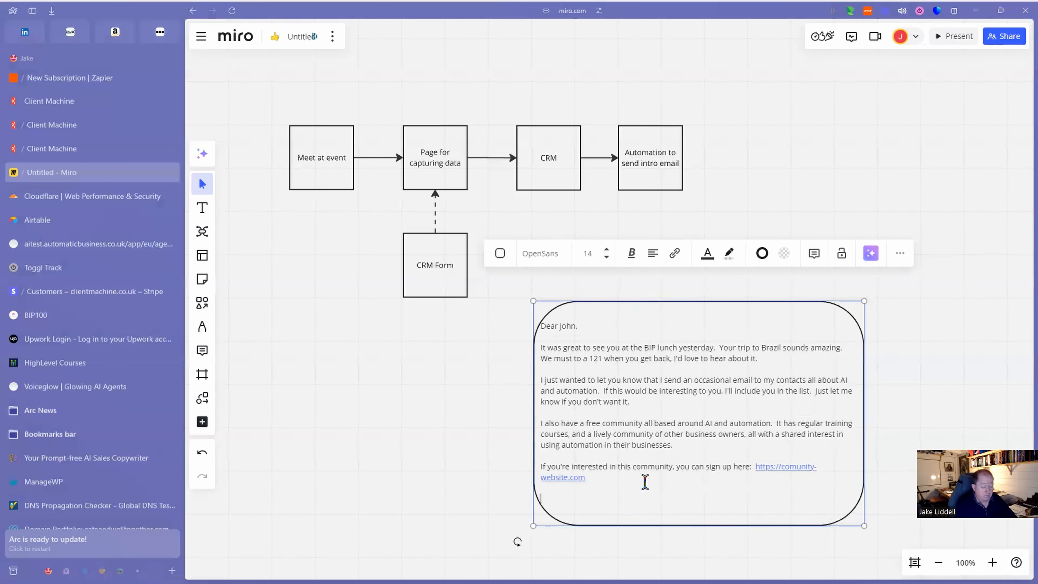
pyautogui.write('Best regards,')
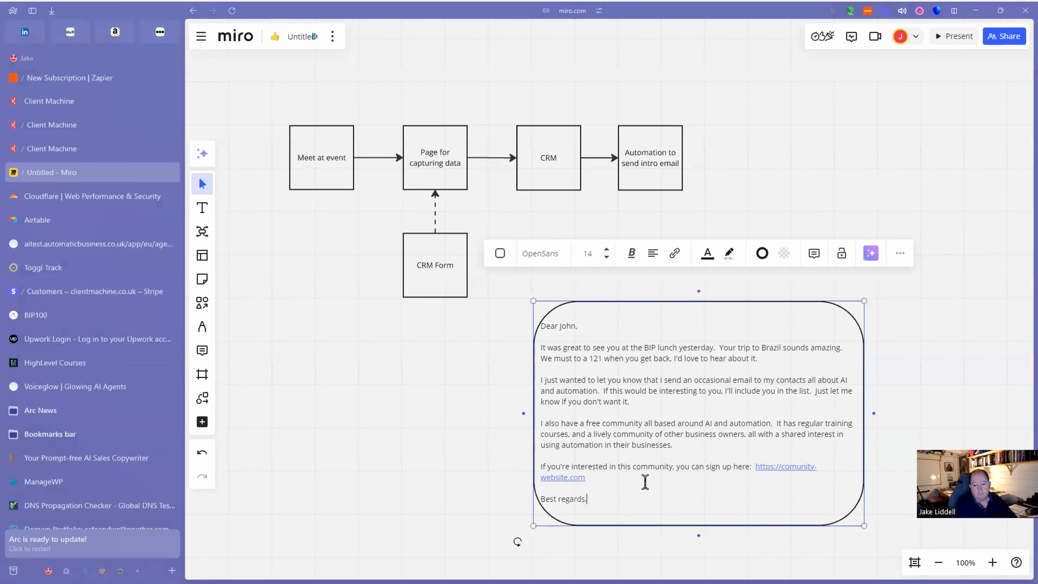
pyautogui.press('Return')
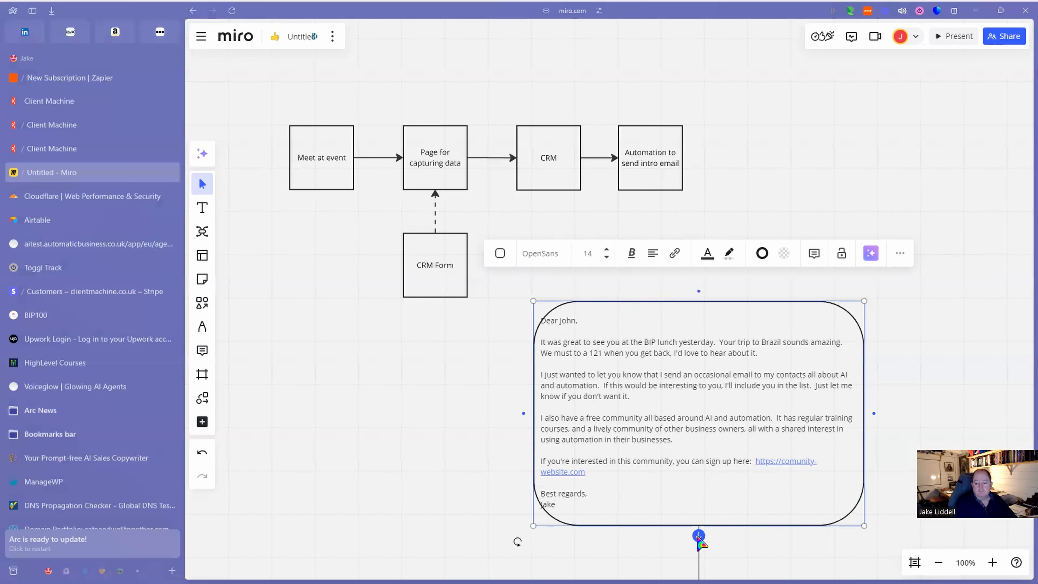
pyautogui.moveTo(673, 527); pyautogui.dragTo(671, 562)
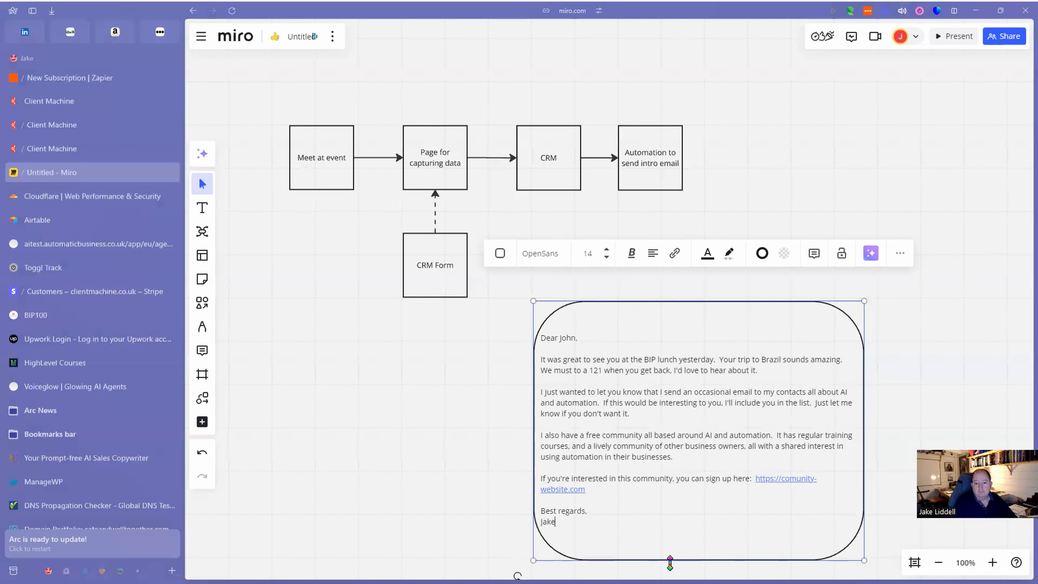
pyautogui.click(660, 445)
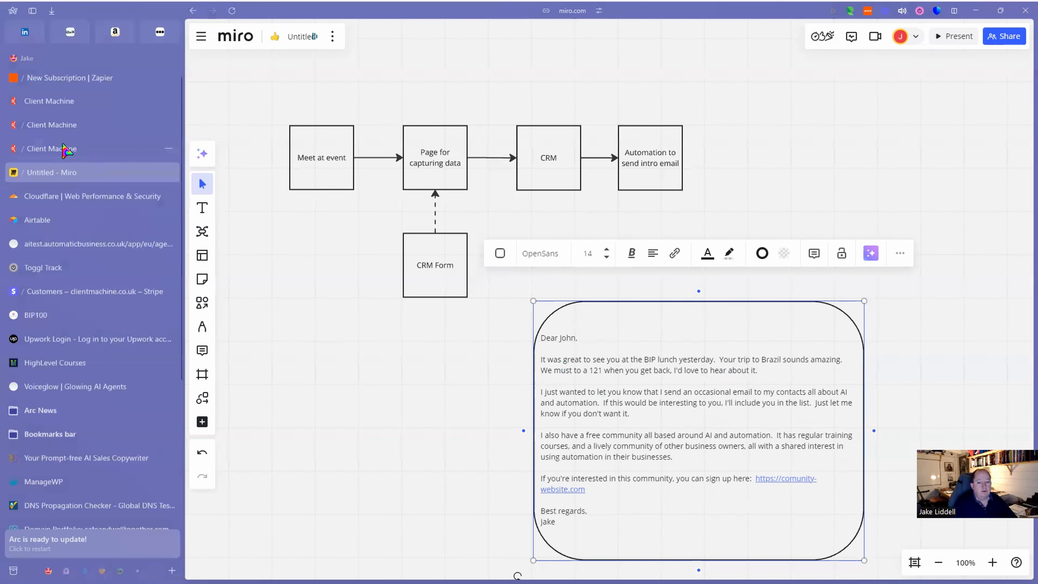
pyautogui.click(70, 149)
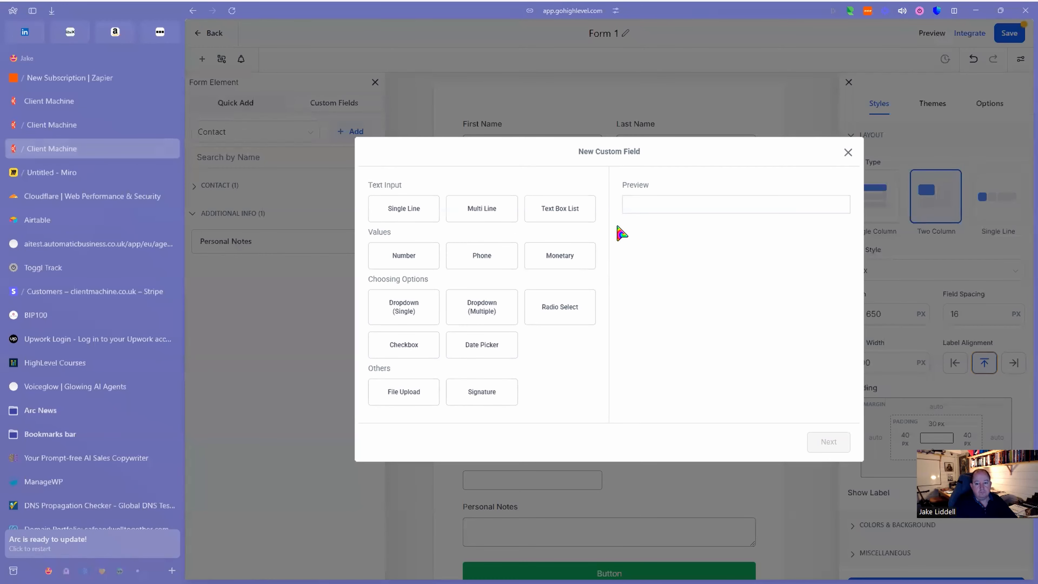
# Make the new field Multi Line, name it 'It was great to see you', file under Additional Info, and save.
pyautogui.click(398, 215)
pyautogui.click(412, 213)
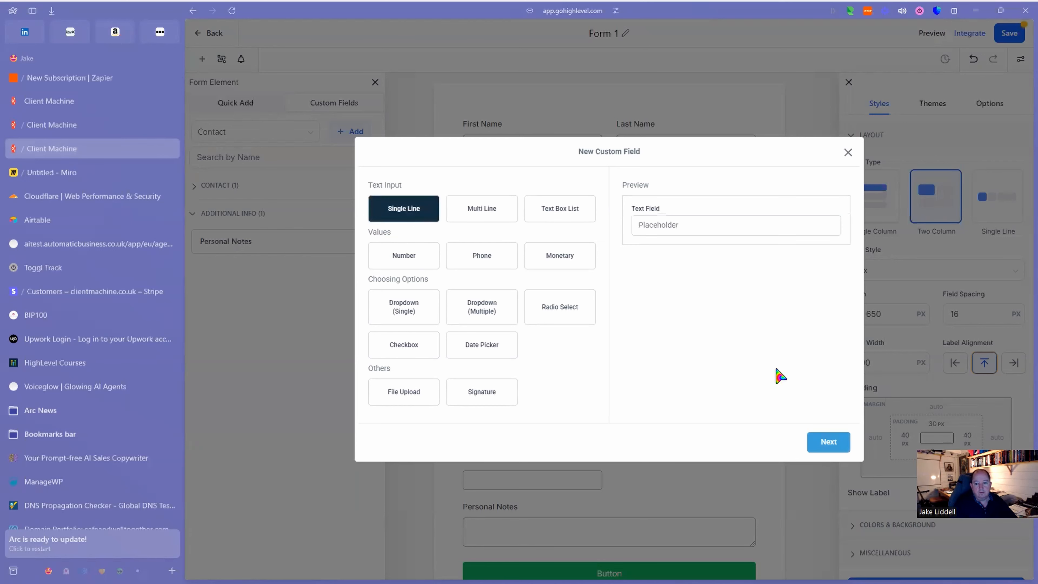
pyautogui.click(480, 214)
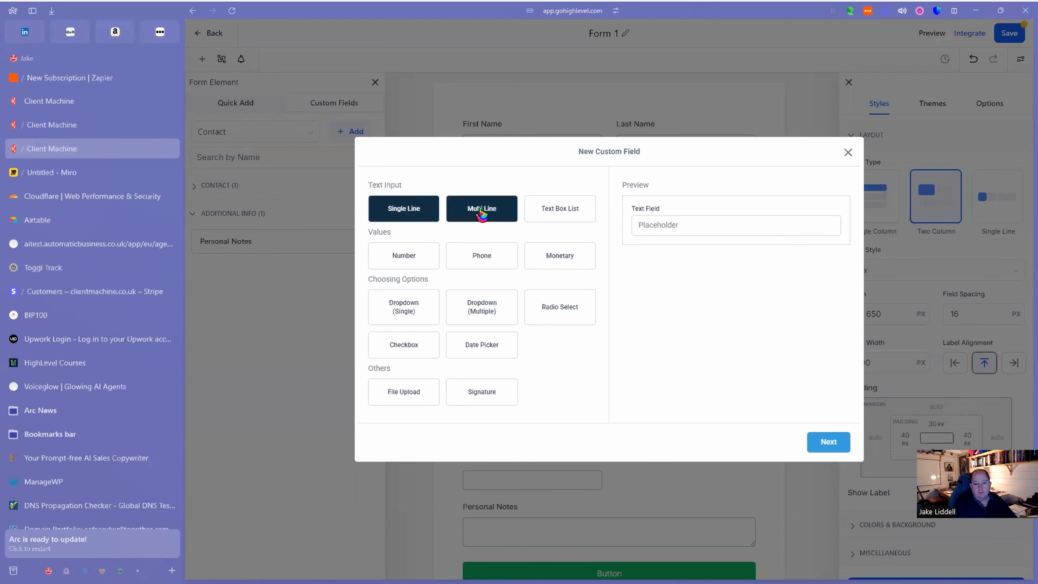
pyautogui.click(830, 443)
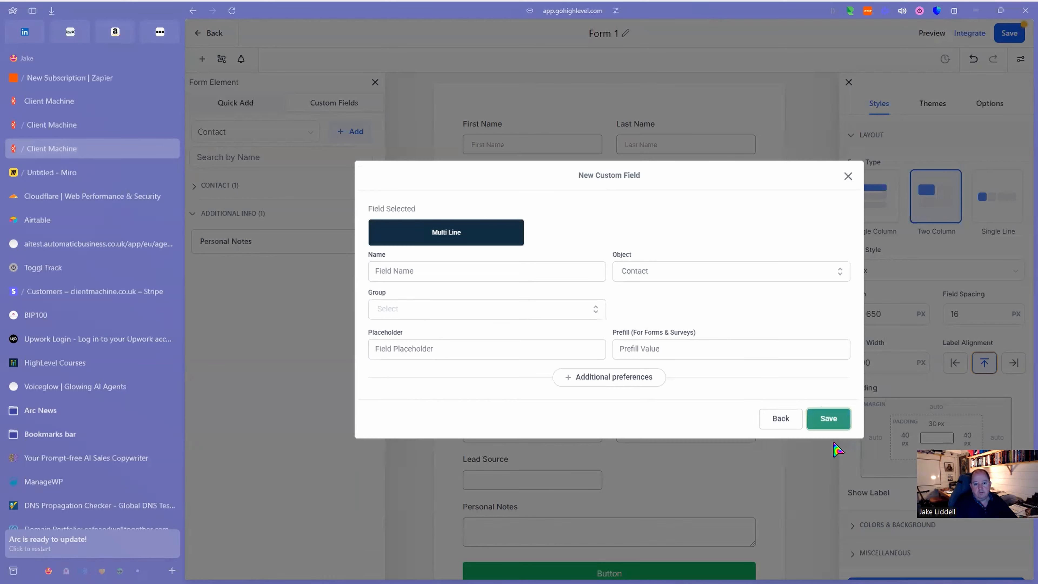
pyautogui.click(424, 270)
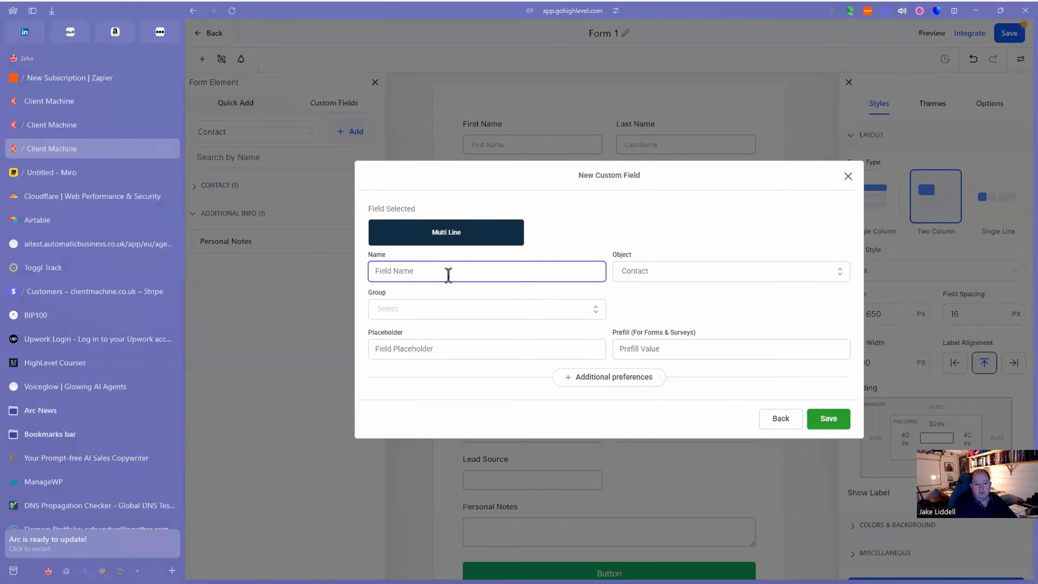
pyautogui.write('It was great to see you')
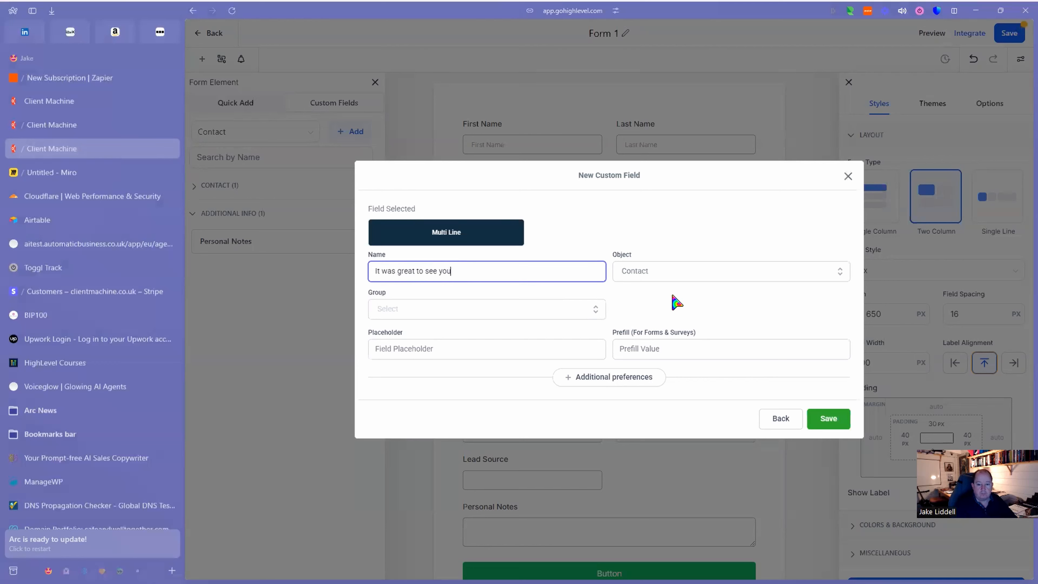
pyautogui.click(522, 309)
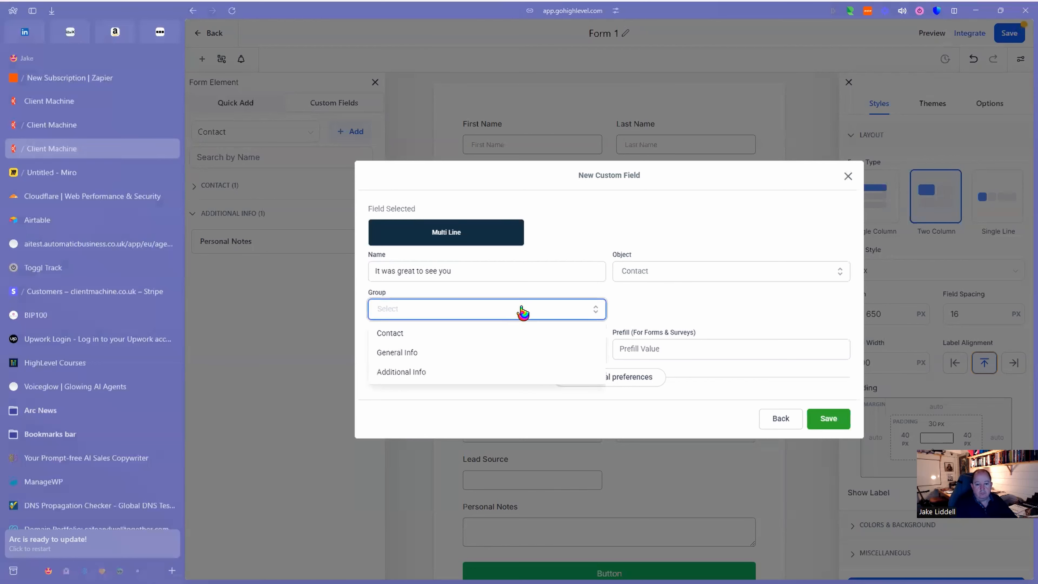
pyautogui.click(410, 373)
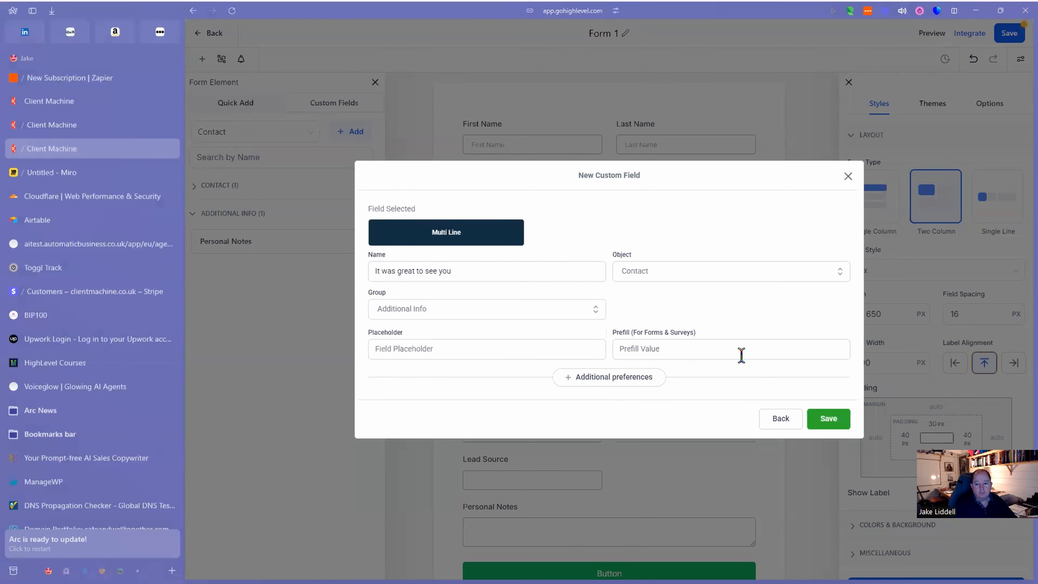
pyautogui.click(828, 419)
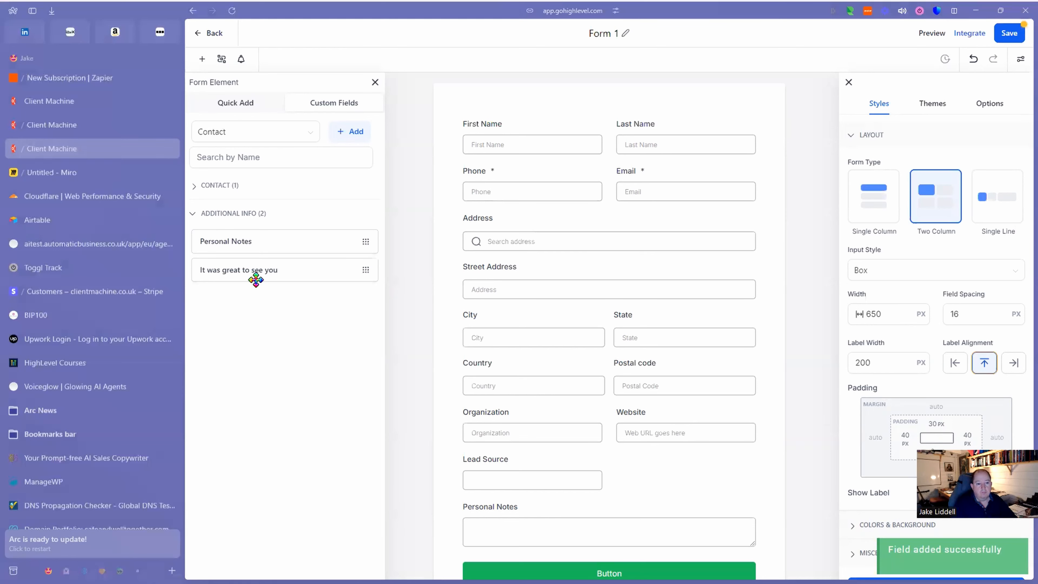
# Drop 'It was great to see you' below Personal Notes and check its query key it_was_great_to_see_you.
pyautogui.moveTo(264, 271); pyautogui.dragTo(547, 553)
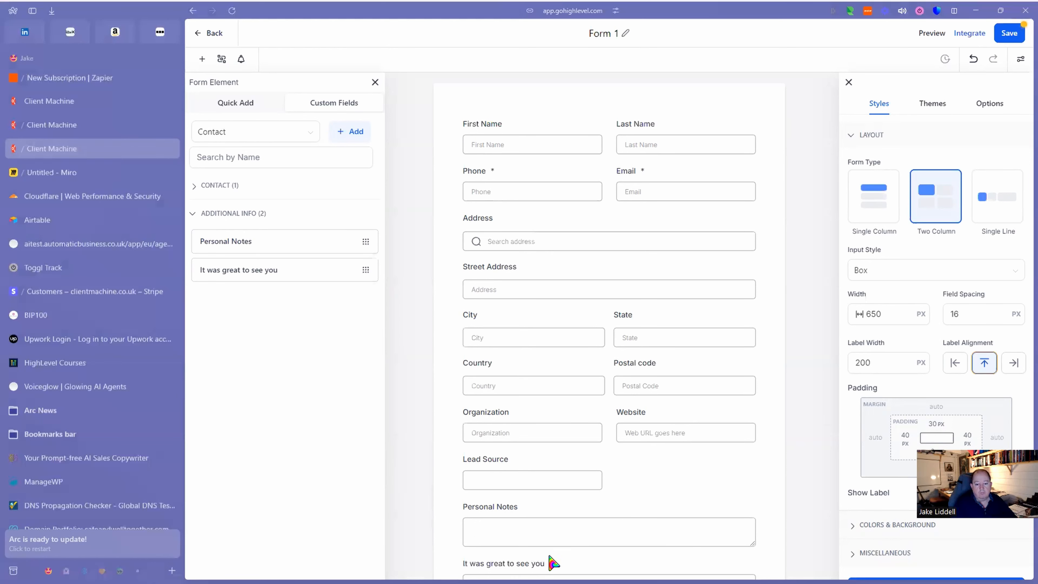
pyautogui.scroll(-3, 572, 517)
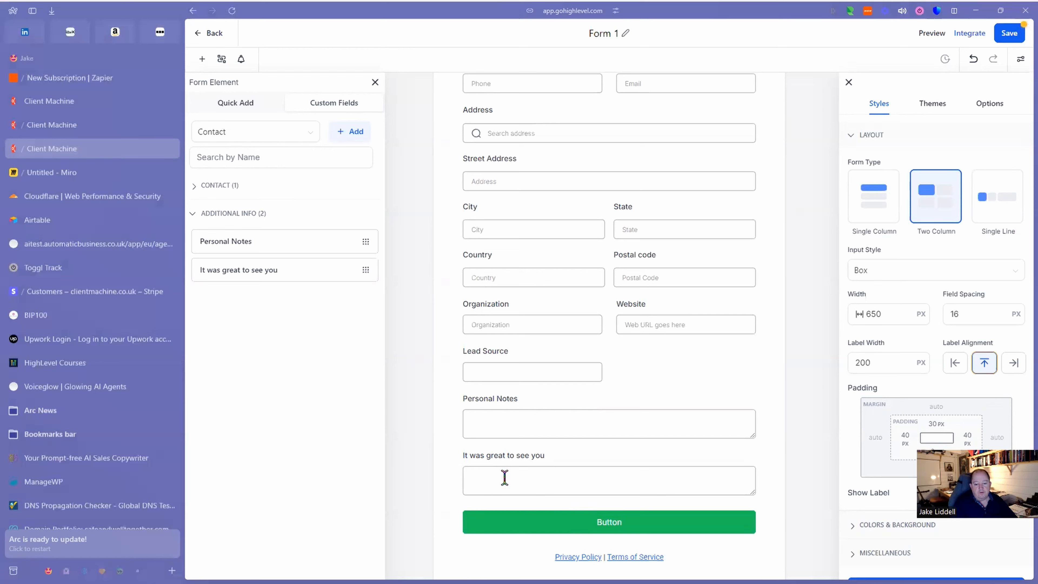
pyautogui.click(533, 475)
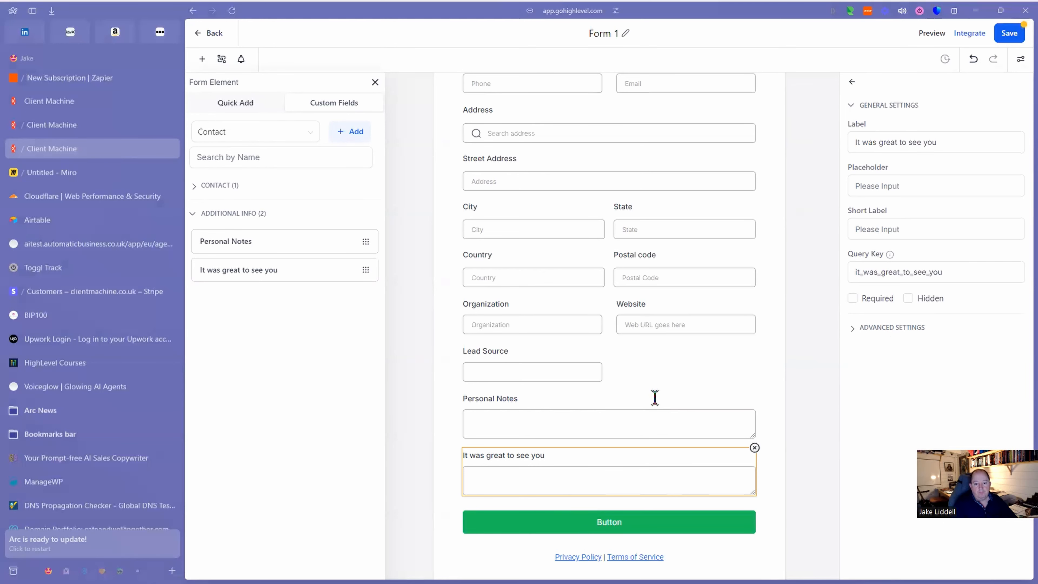
pyautogui.scroll(-1, 655, 396)
pyautogui.scroll(3, 654, 395)
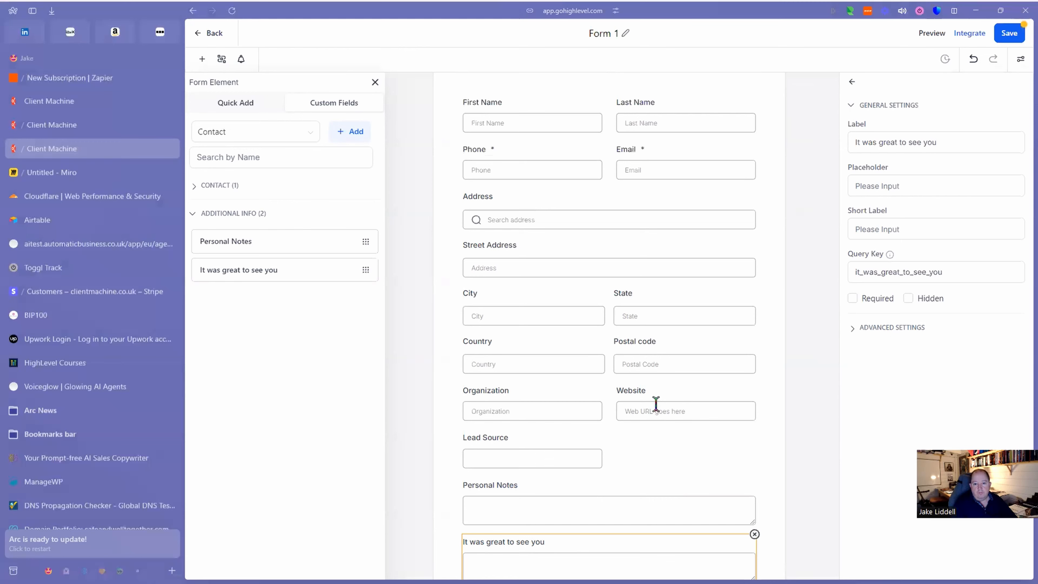
pyautogui.scroll(-3, 656, 404)
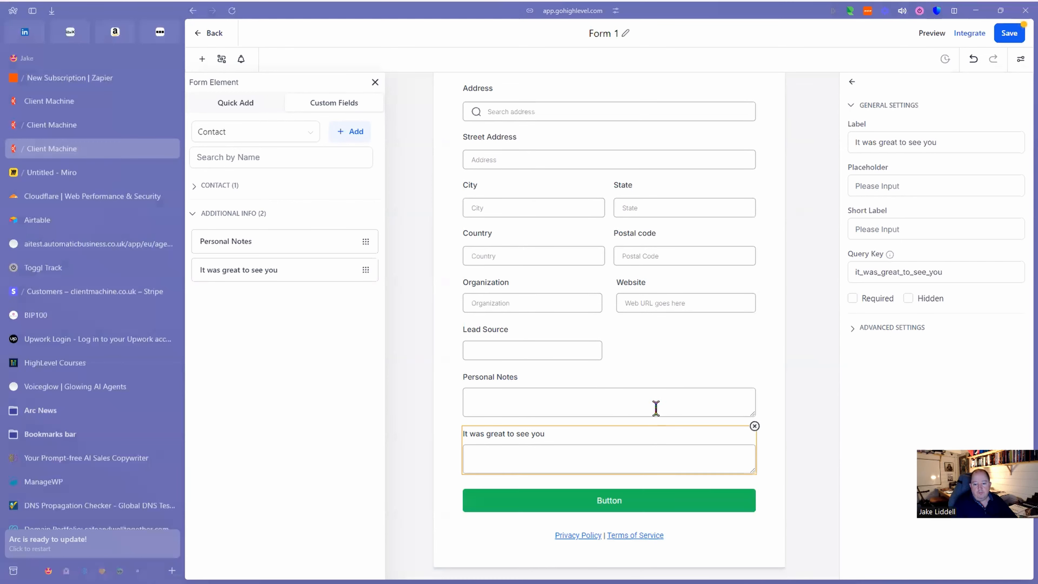
# Change the submit button's background from green to pure red, #FF0000FF.
pyautogui.click(673, 505)
pyautogui.click(942, 402)
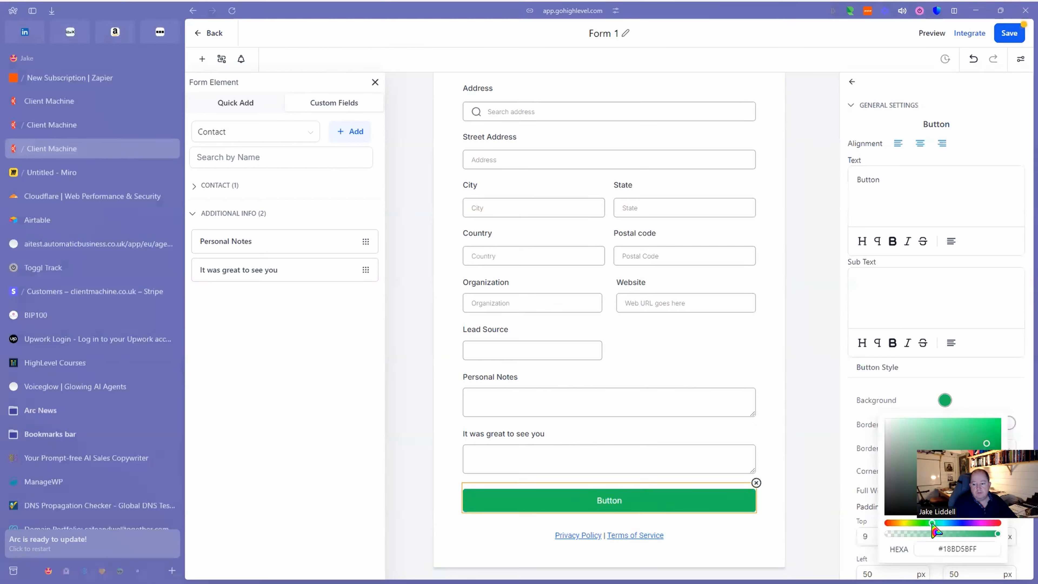
pyautogui.moveTo(907, 528); pyautogui.dragTo(879, 530)
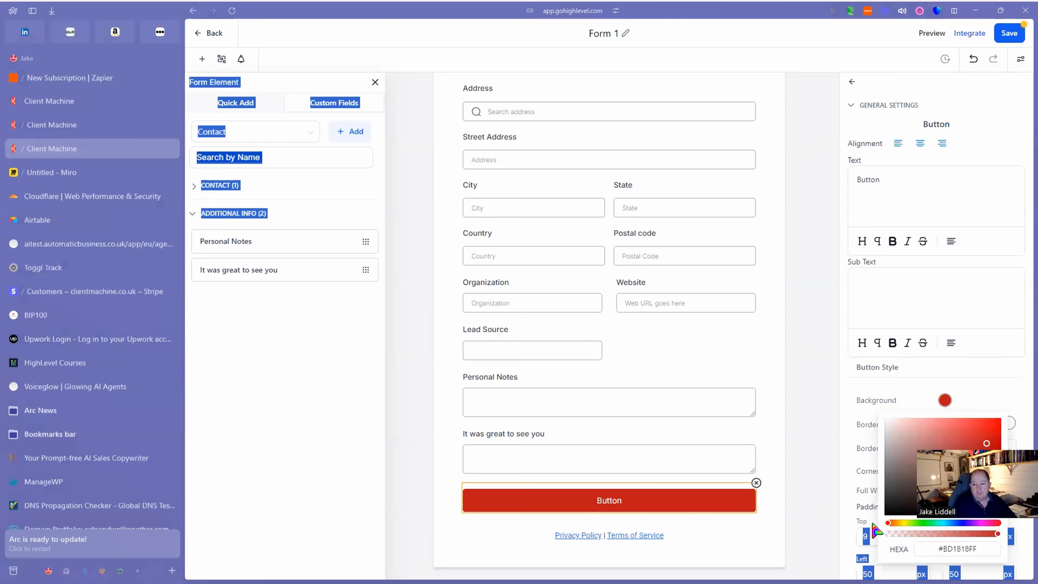
pyautogui.moveTo(997, 428); pyautogui.dragTo(1011, 419)
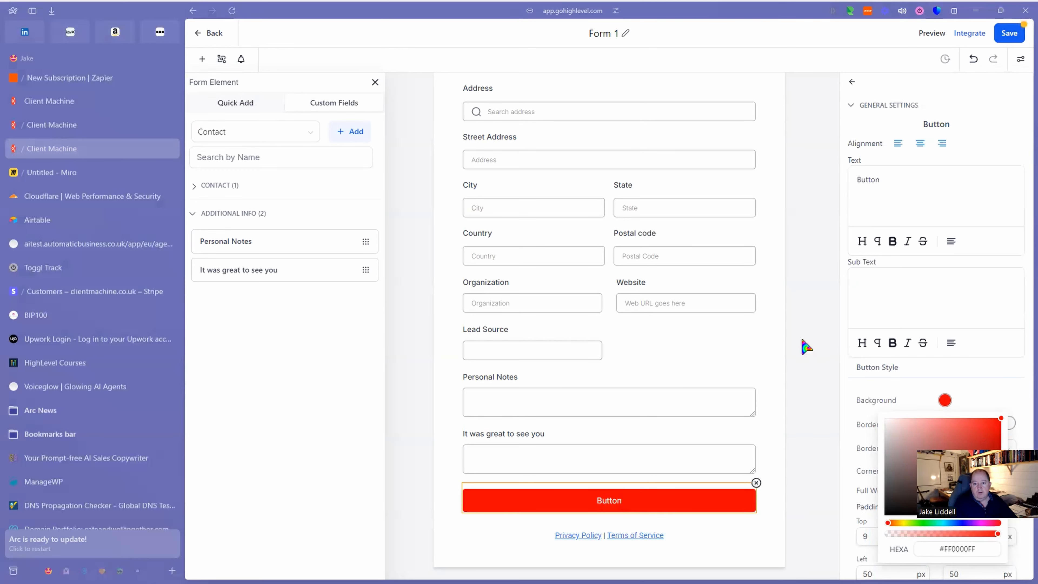
# Upload Automatic Business Logo 2-up.png as Form 1's header image in Colors & Background.
pyautogui.click(776, 337)
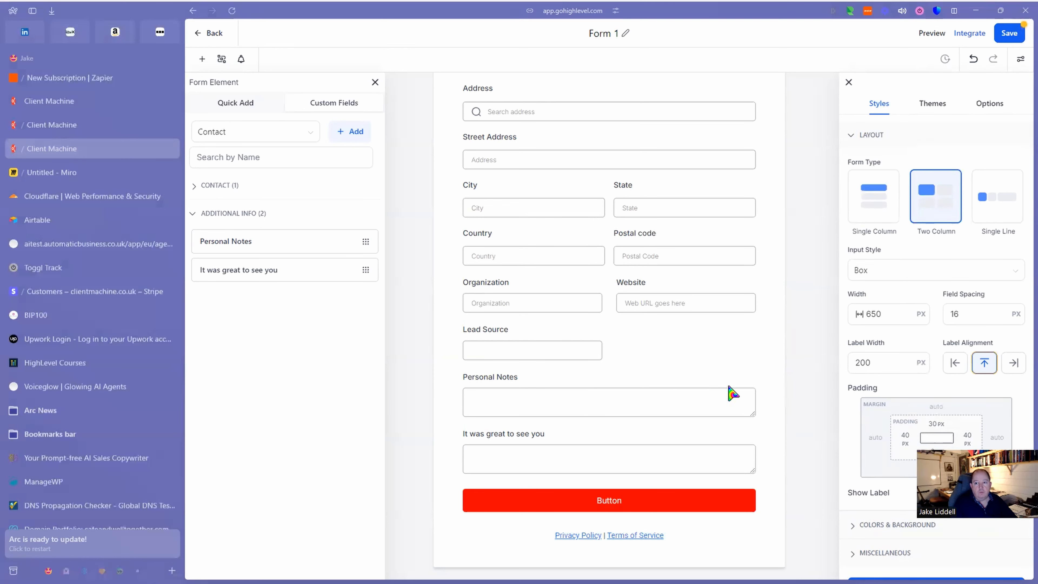
pyautogui.scroll(3, 730, 386)
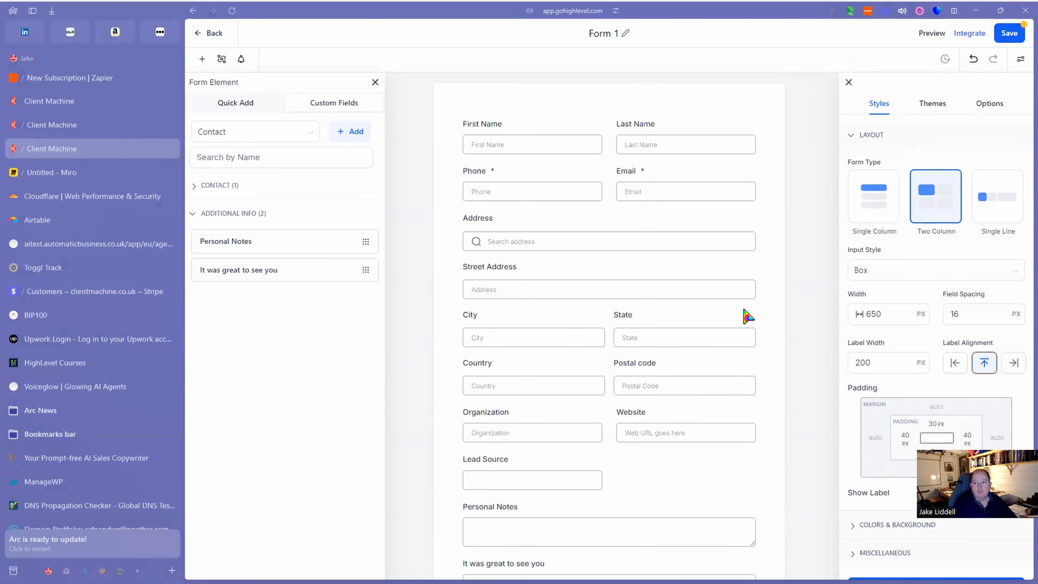
pyautogui.scroll(-1, 899, 421)
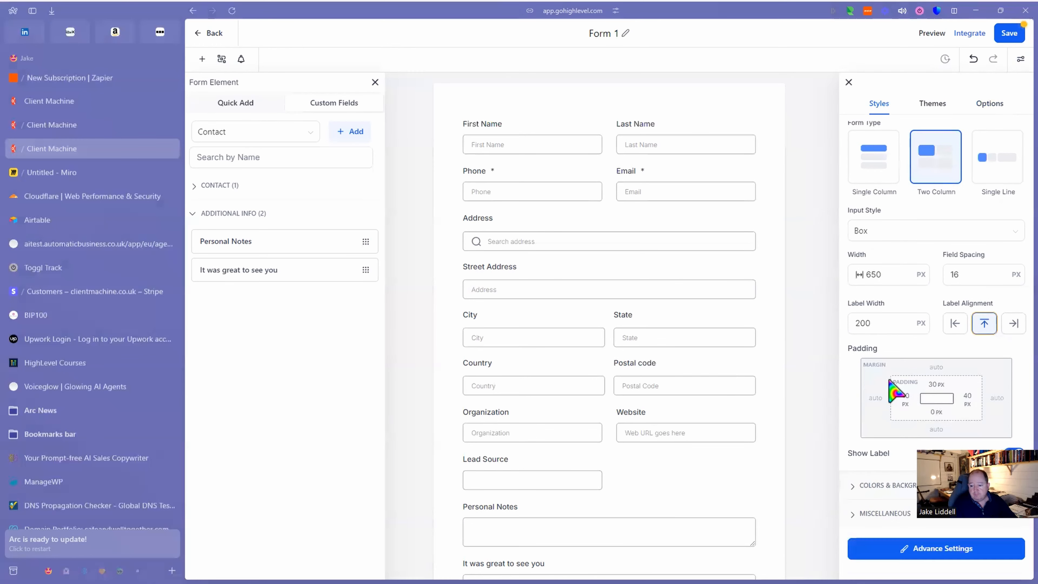
pyautogui.click(854, 489)
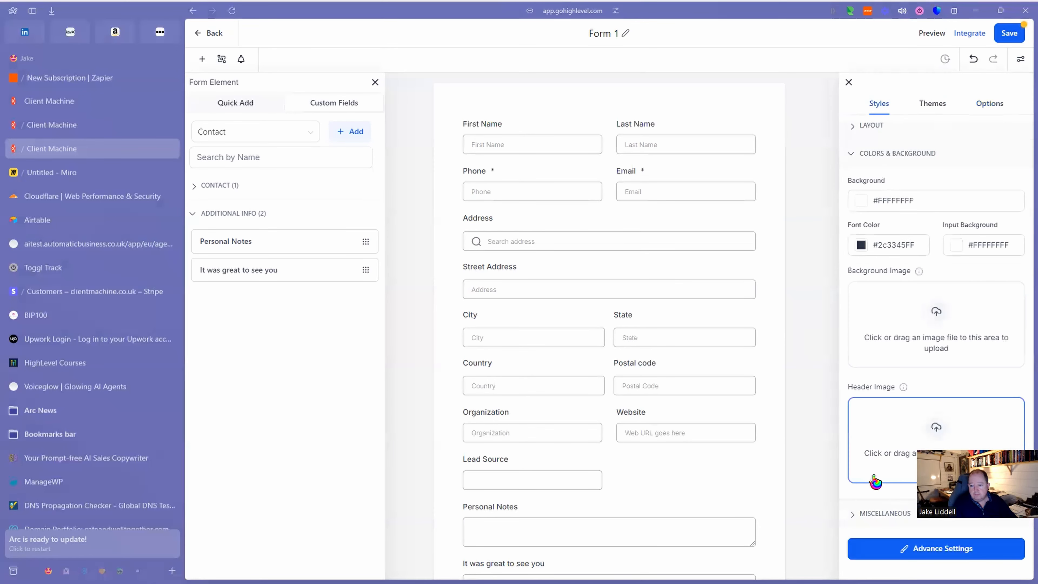
pyautogui.click(940, 443)
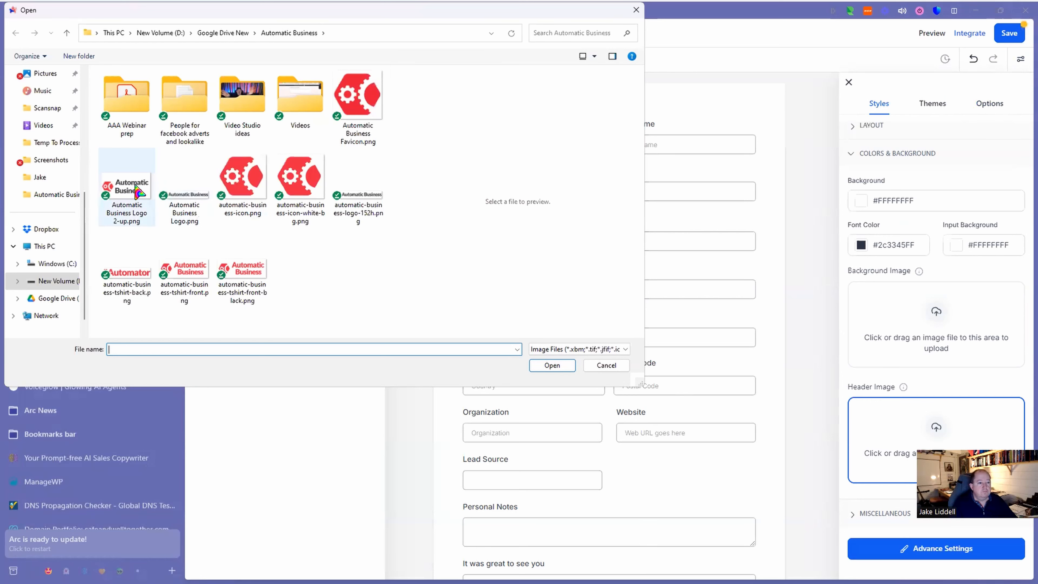
pyautogui.moveTo(137, 190)
pyautogui.mouseDown()
pyautogui.moveTo(531, 229)
pyautogui.moveTo(898, 439)
pyautogui.moveTo(127, 186)
pyautogui.mouseUp()
pyautogui.click(546, 366)
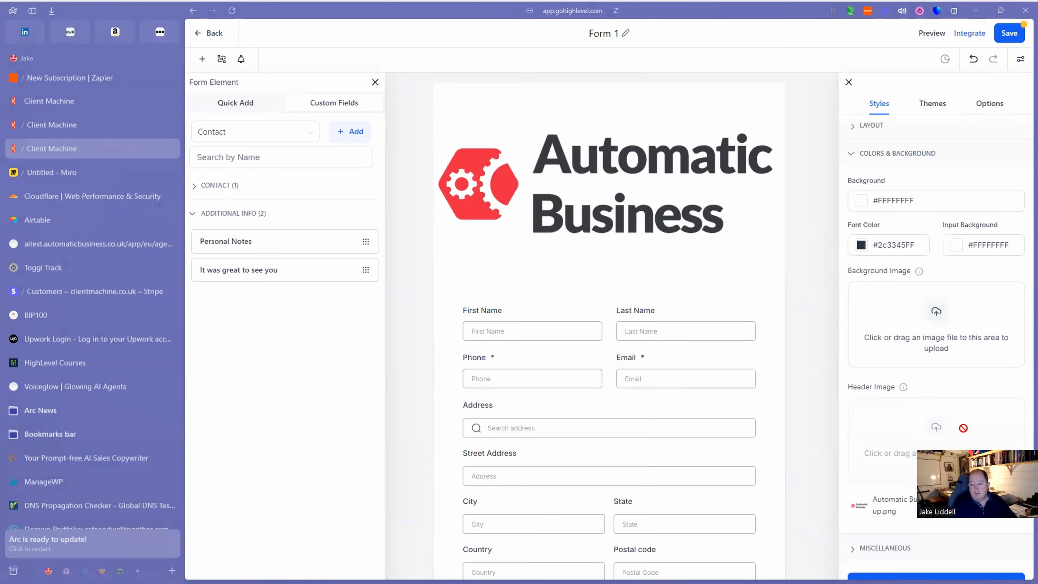
pyautogui.scroll(-2, 963, 428)
pyautogui.scroll(3, 963, 428)
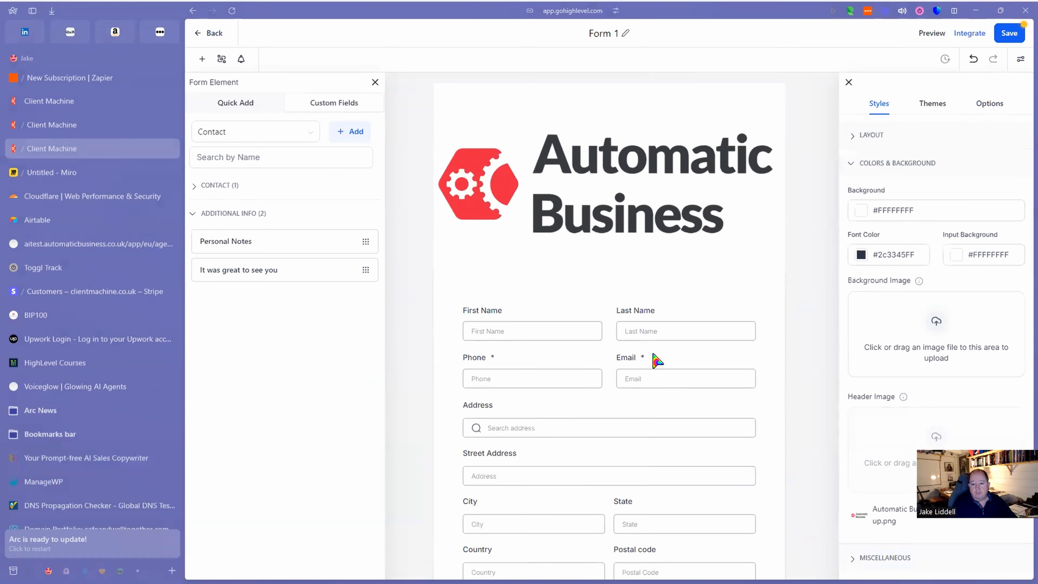
# Save Form 1, glance at the Miro flow diagram, then return to the form builder.
pyautogui.scroll(-5, 657, 360)
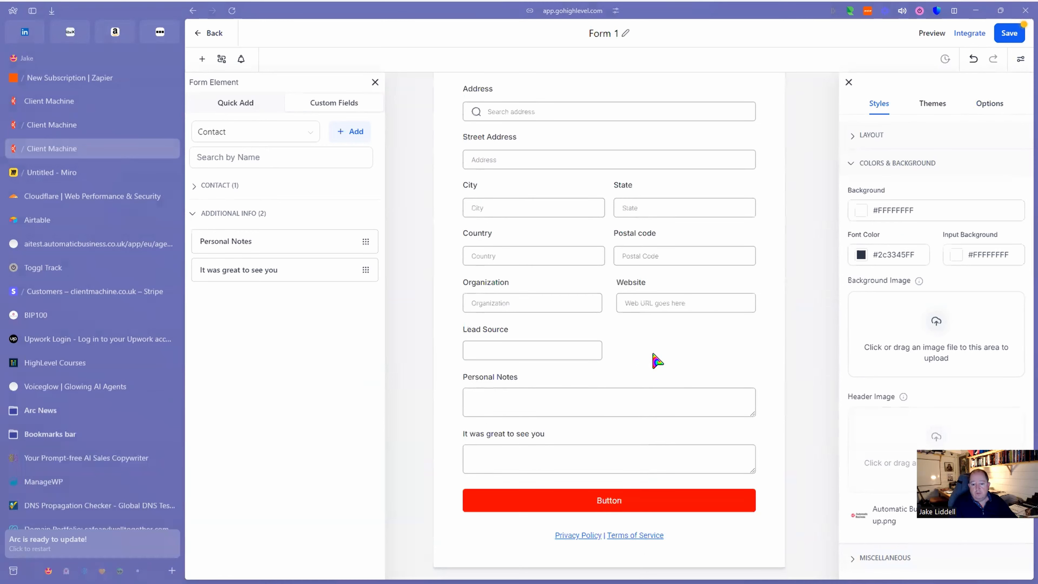
pyautogui.scroll(5, 657, 360)
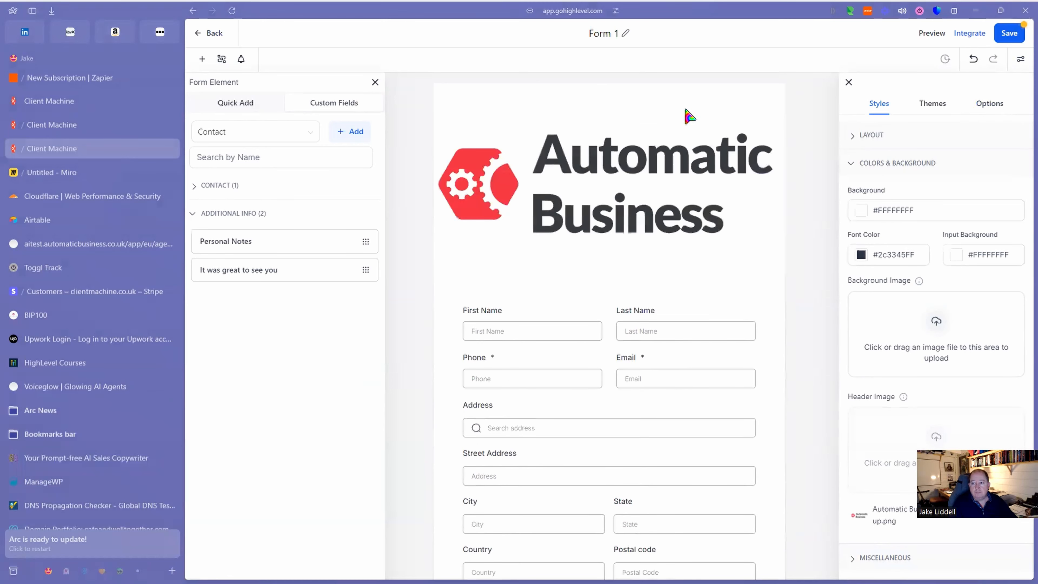
pyautogui.click(1009, 34)
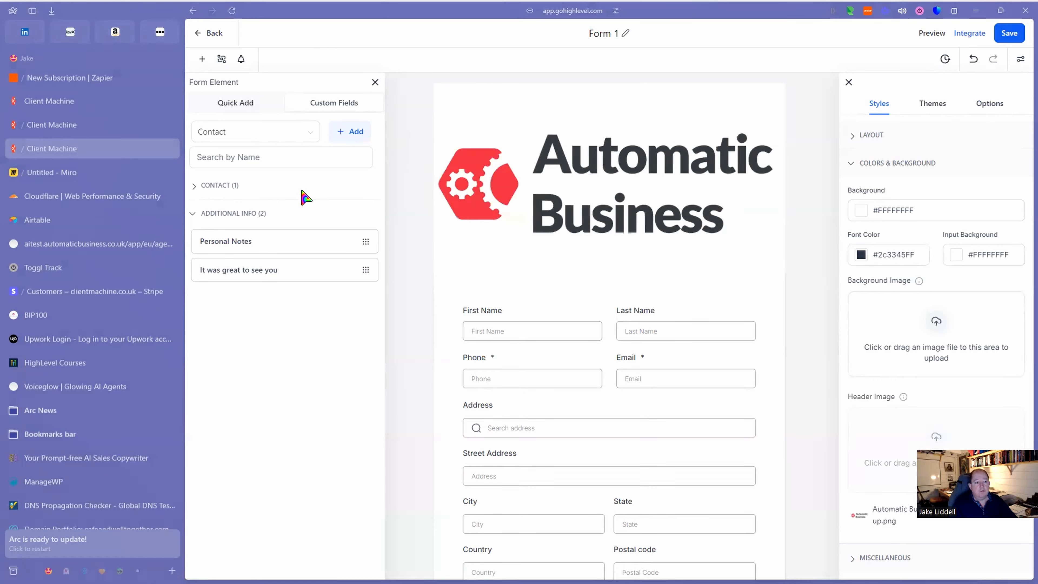
pyautogui.click(53, 172)
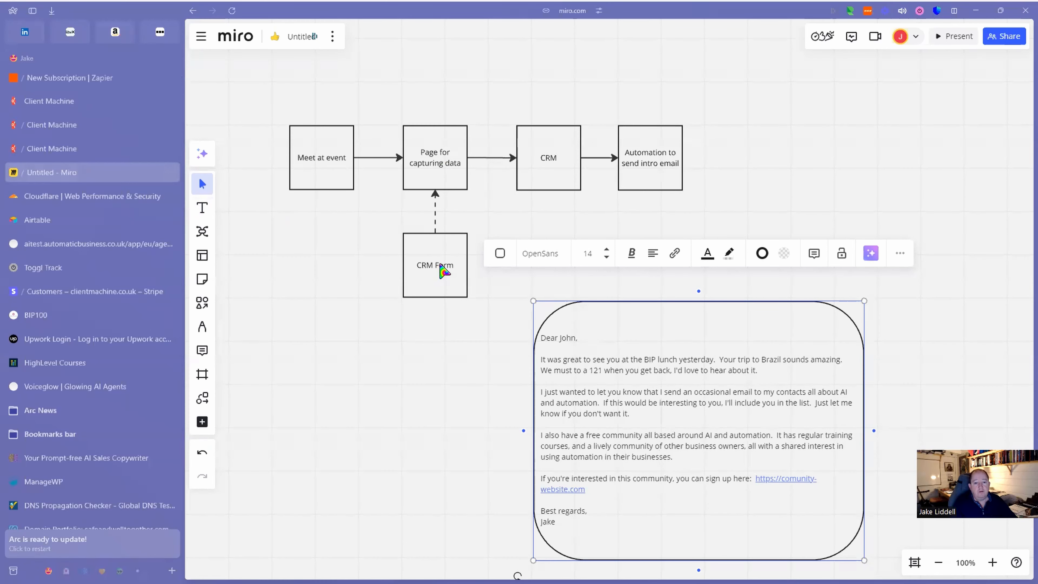
pyautogui.click(45, 152)
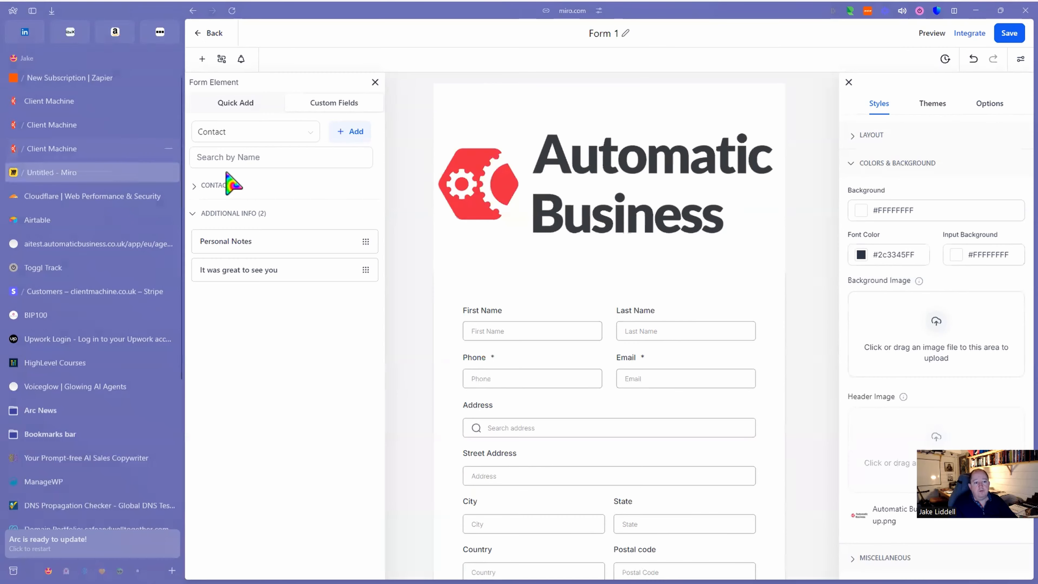
# Copy Form 1's public form link from the Integrate sharing options.
pyautogui.click(972, 35)
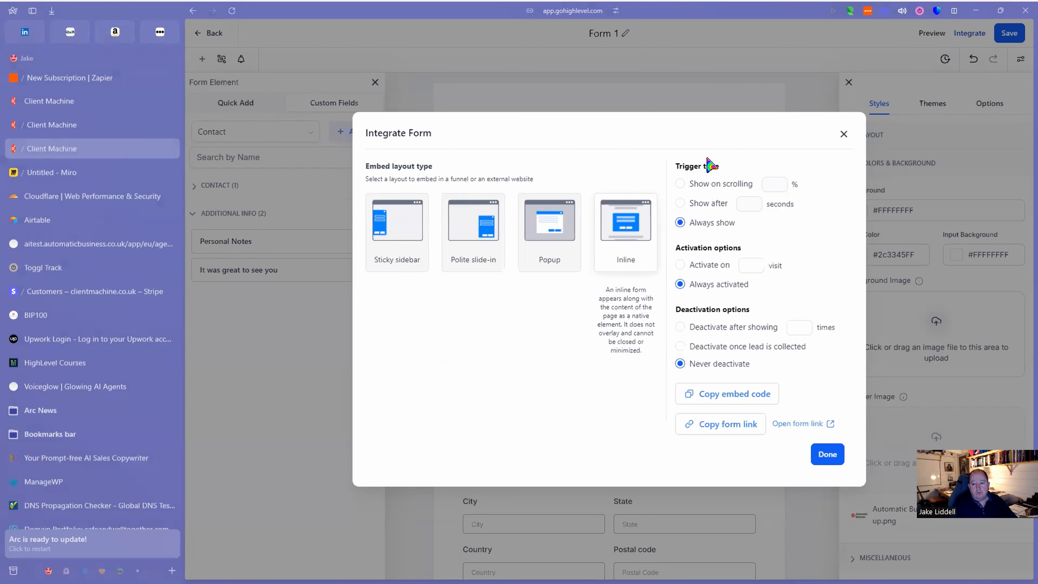
pyautogui.moveTo(384, 259)
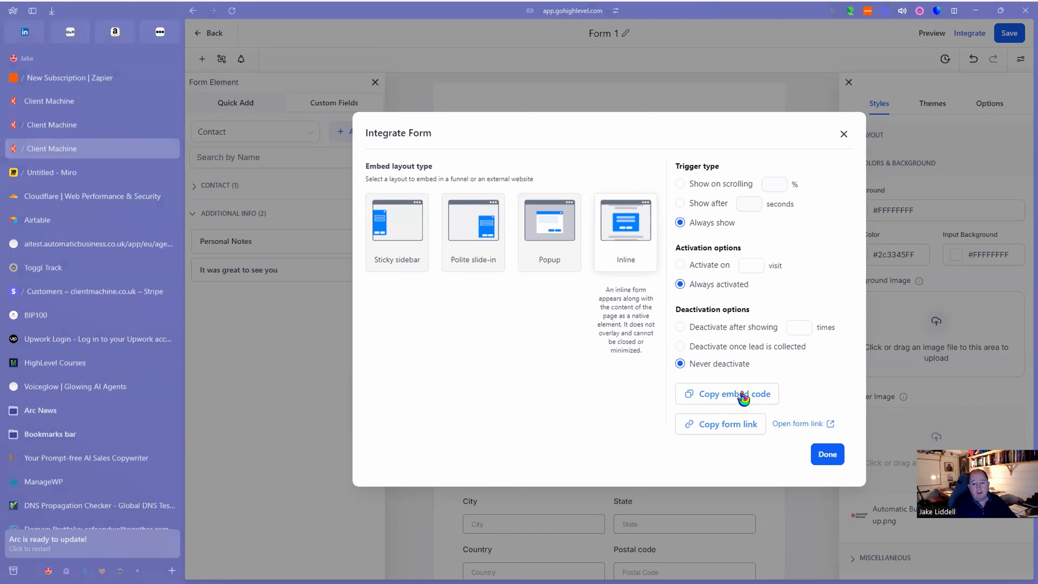
pyautogui.rightClick(807, 426)
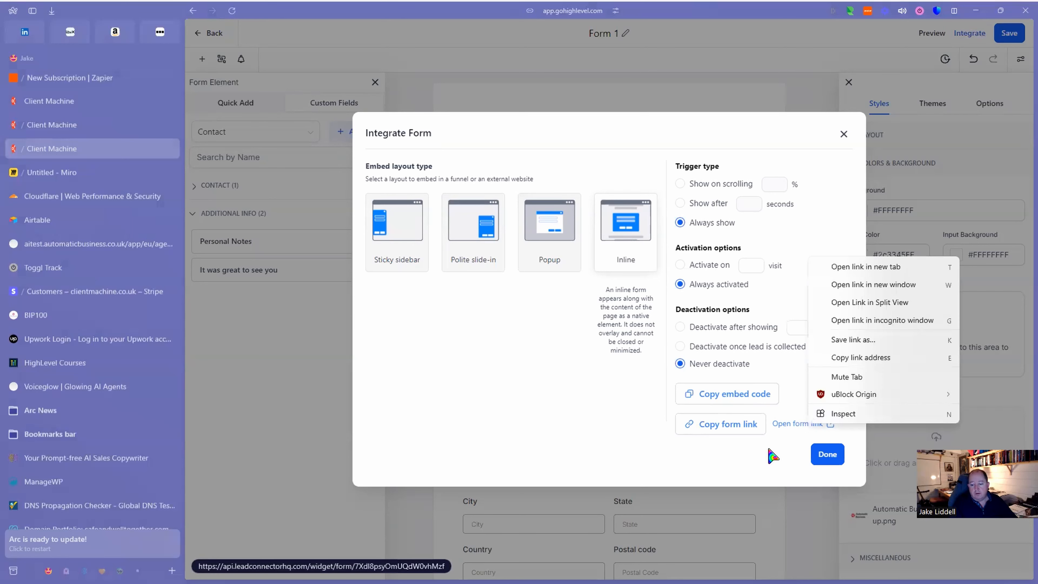
pyautogui.click(726, 424)
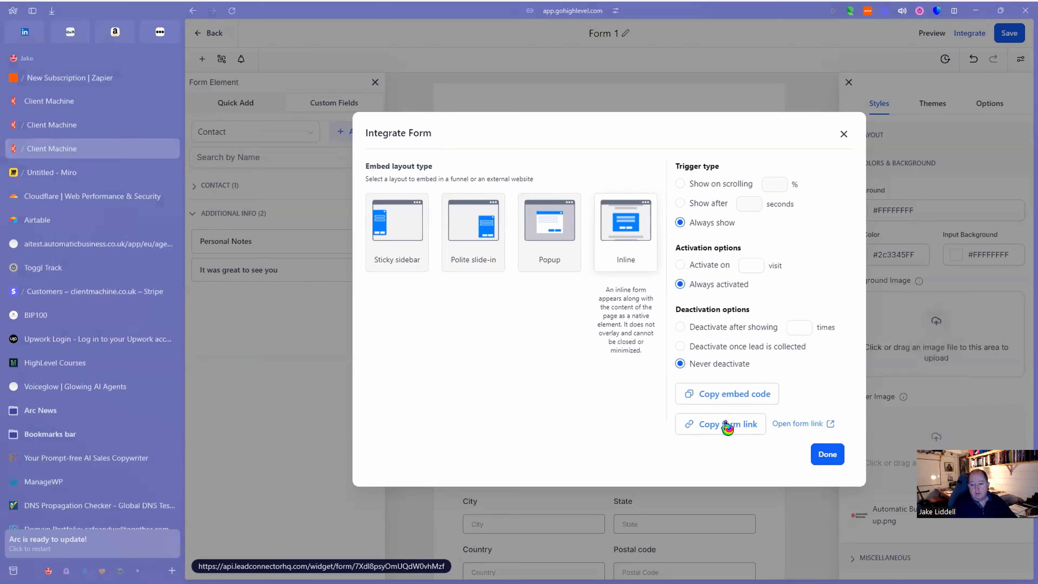
pyautogui.click(827, 454)
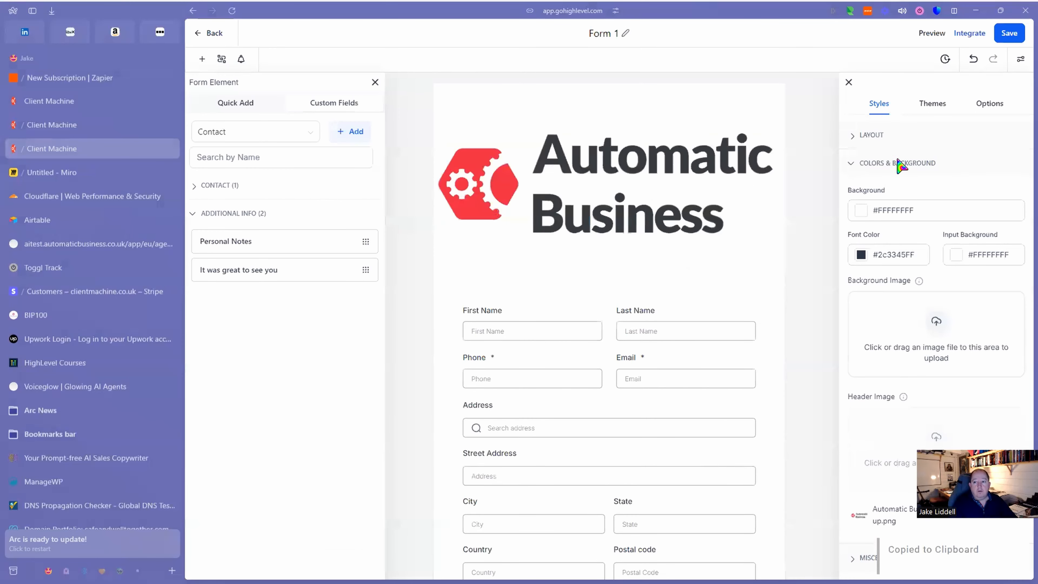
# Save the form and load its copied public link in a new browser tab to check it.
pyautogui.click(1015, 41)
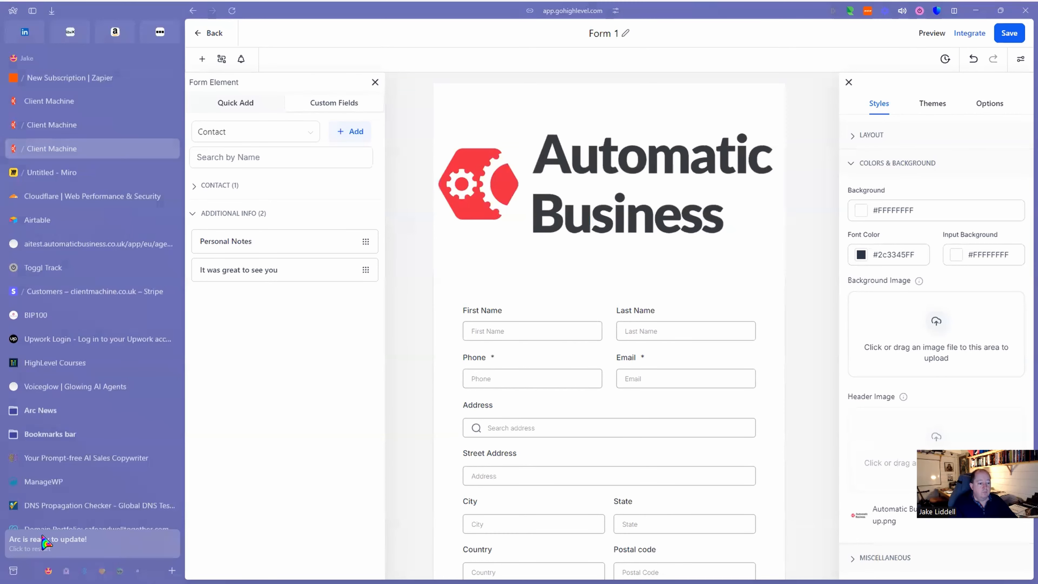
pyautogui.click(24, 520)
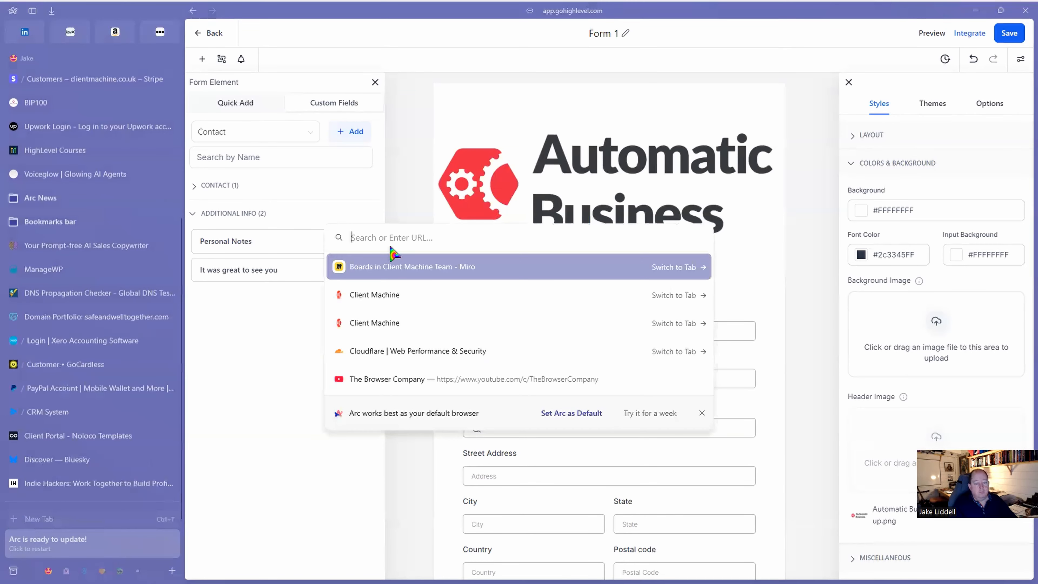
pyautogui.hotkey('ctrl', 'v')
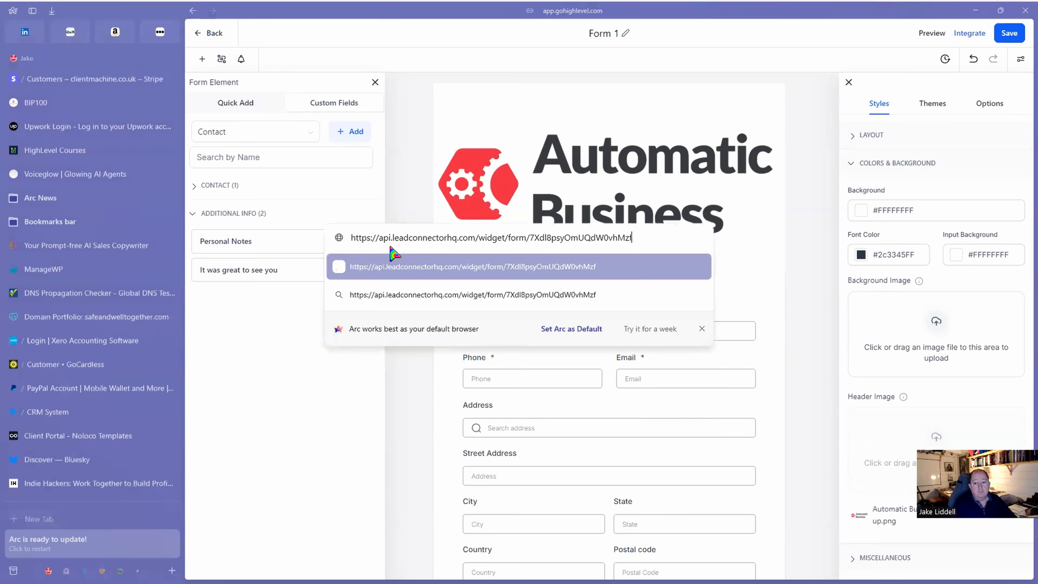
pyautogui.press('Return')
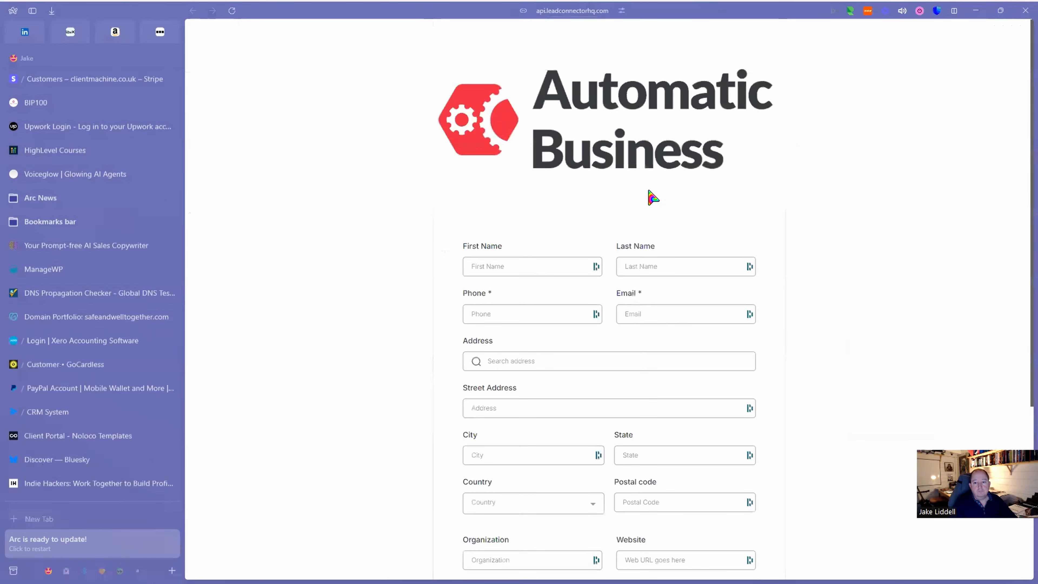
pyautogui.scroll(-5, 632, 236)
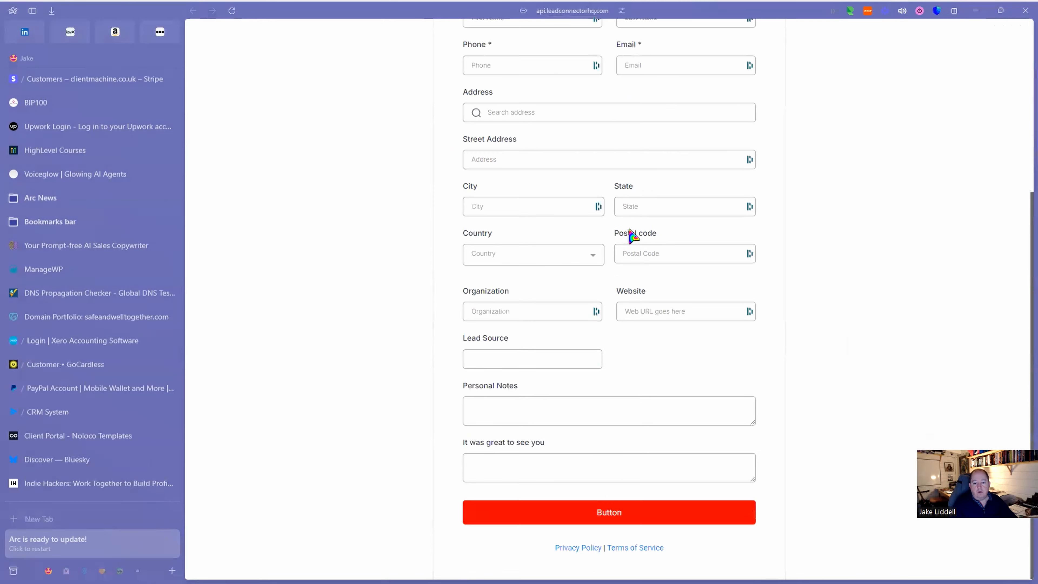
pyautogui.scroll(5, 633, 236)
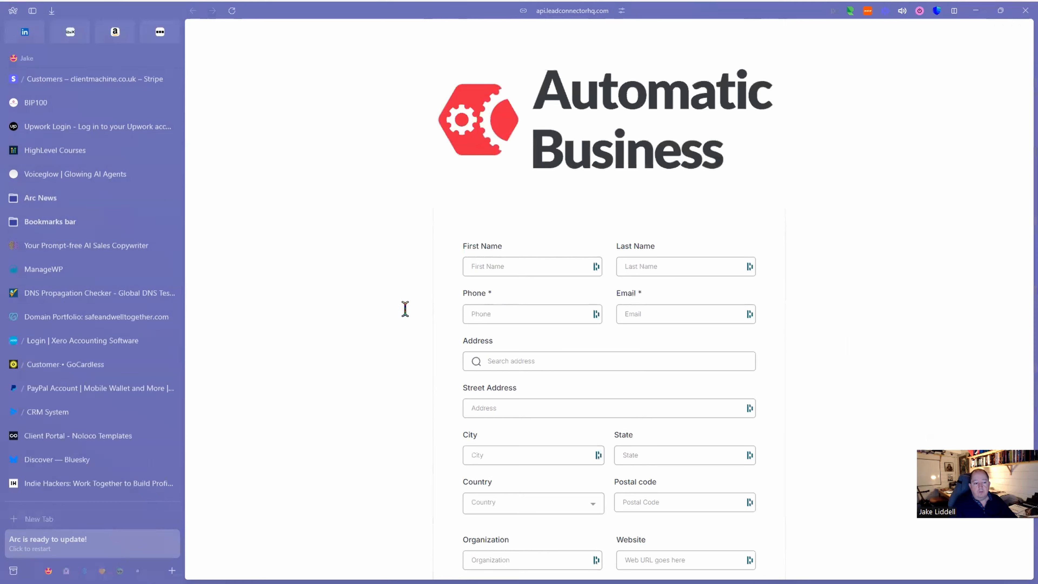
pyautogui.scroll(4, 96, 192)
pyautogui.scroll(1, 96, 192)
# Delete the Privacy Policy | Terms of Service line below the button and save Form 1.
pyautogui.click(66, 148)
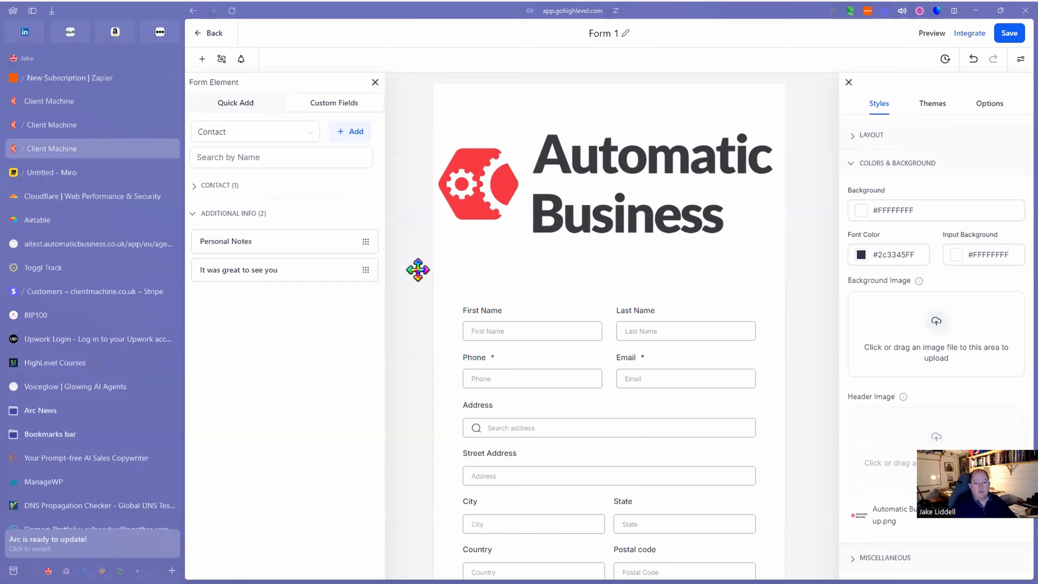
pyautogui.scroll(-8, 470, 311)
pyautogui.scroll(2, 466, 368)
pyautogui.scroll(-2, 486, 470)
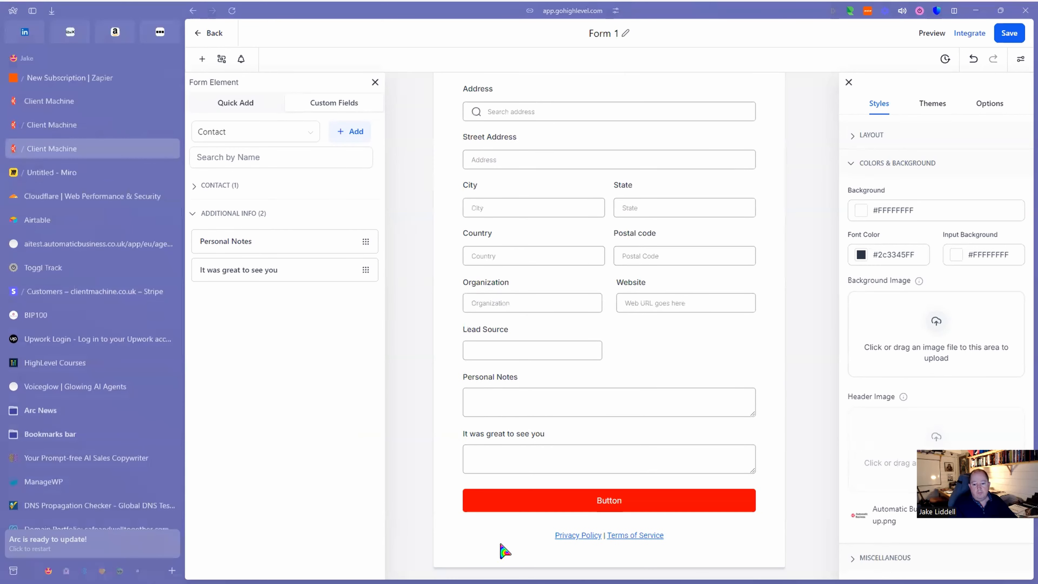
pyautogui.click(518, 541)
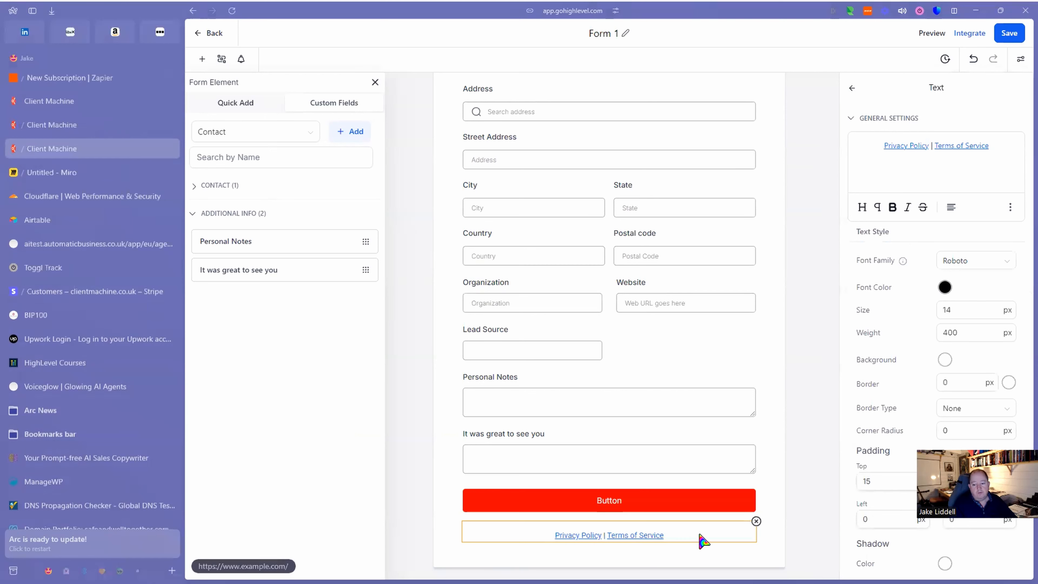
pyautogui.click(756, 522)
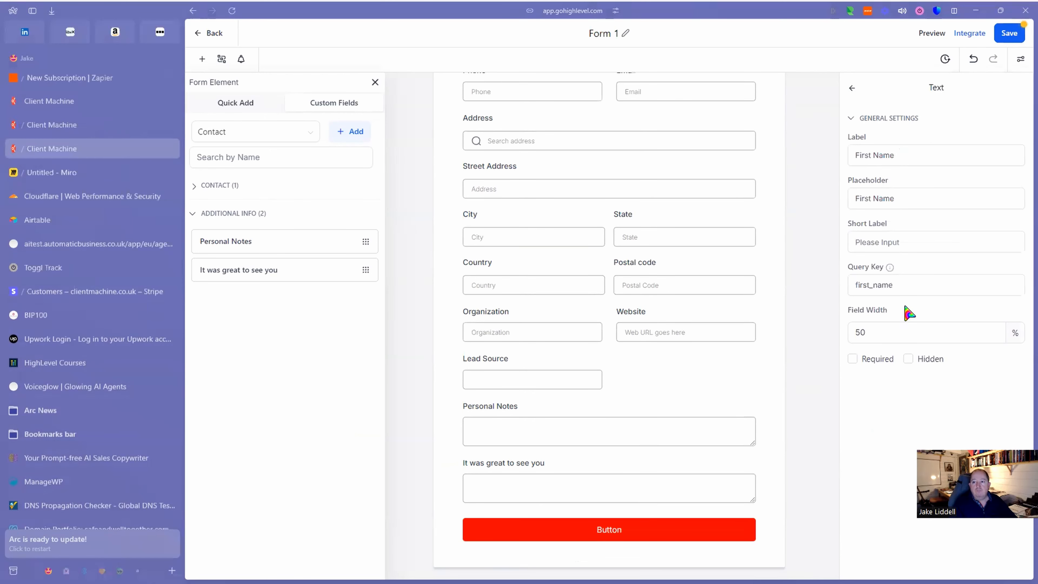
pyautogui.click(1013, 36)
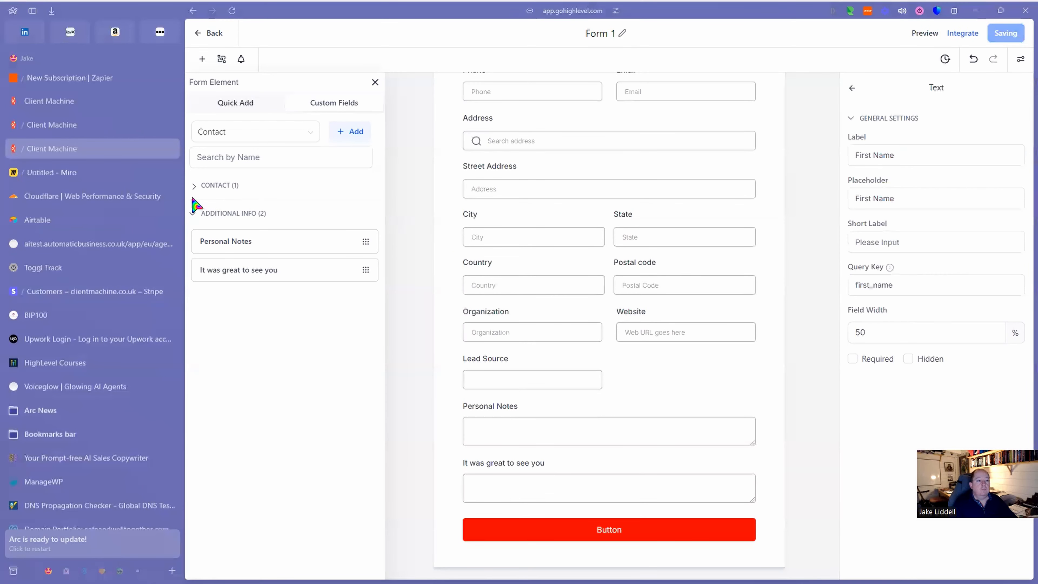
pyautogui.scroll(-5, 92, 261)
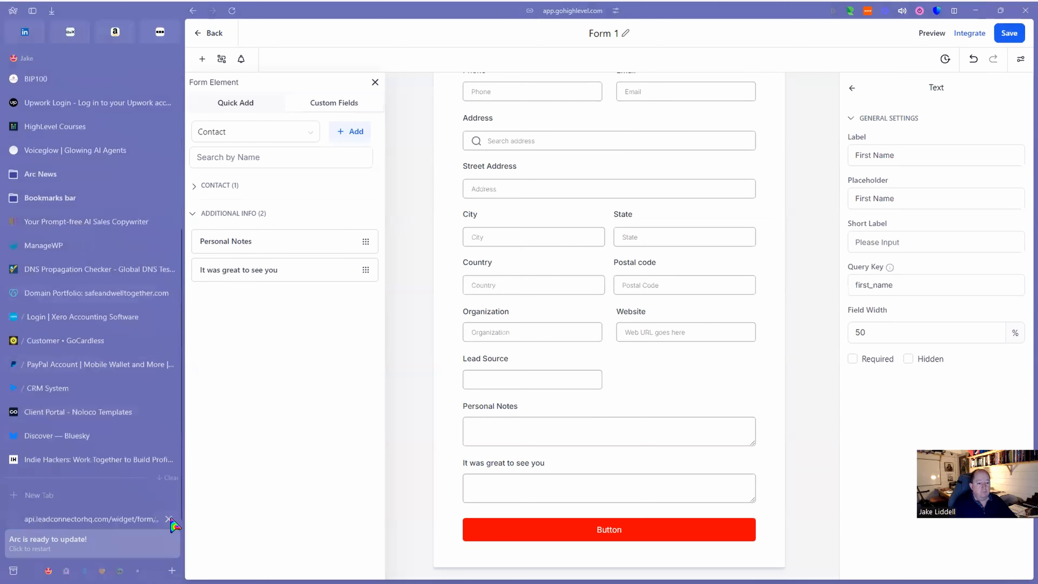
pyautogui.click(78, 522)
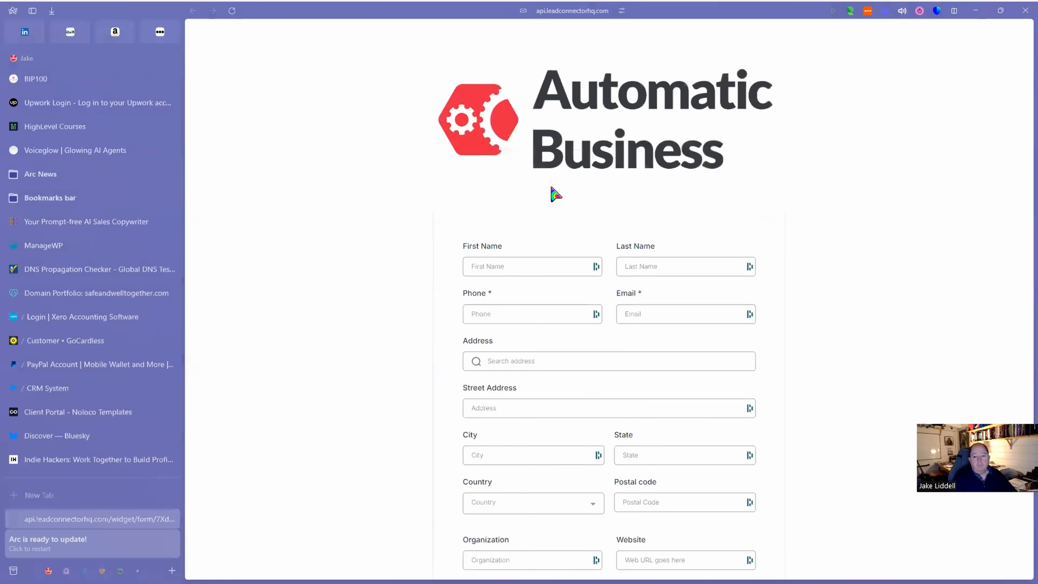
pyautogui.click(566, 12)
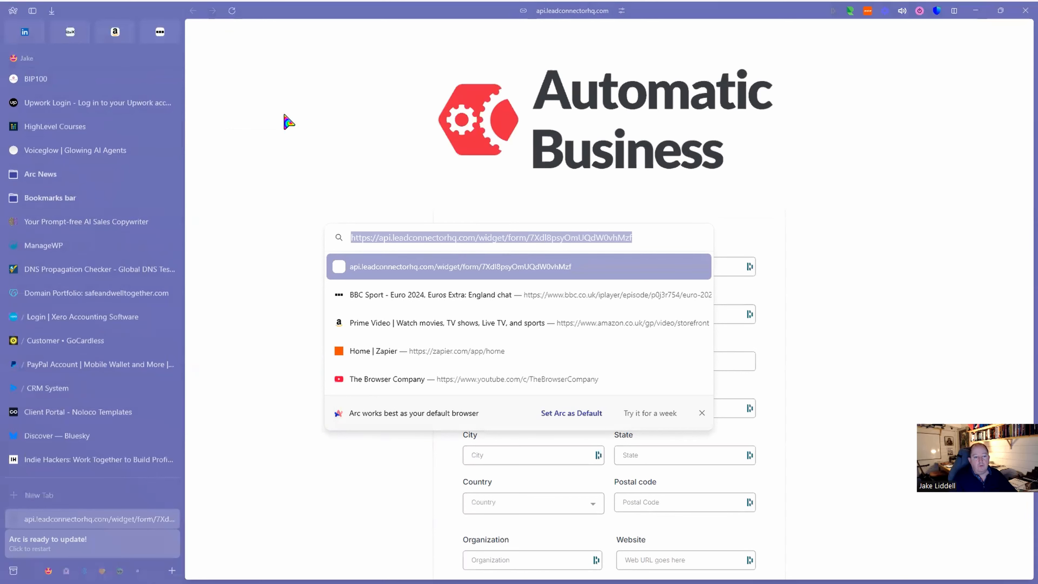
pyautogui.click(273, 136)
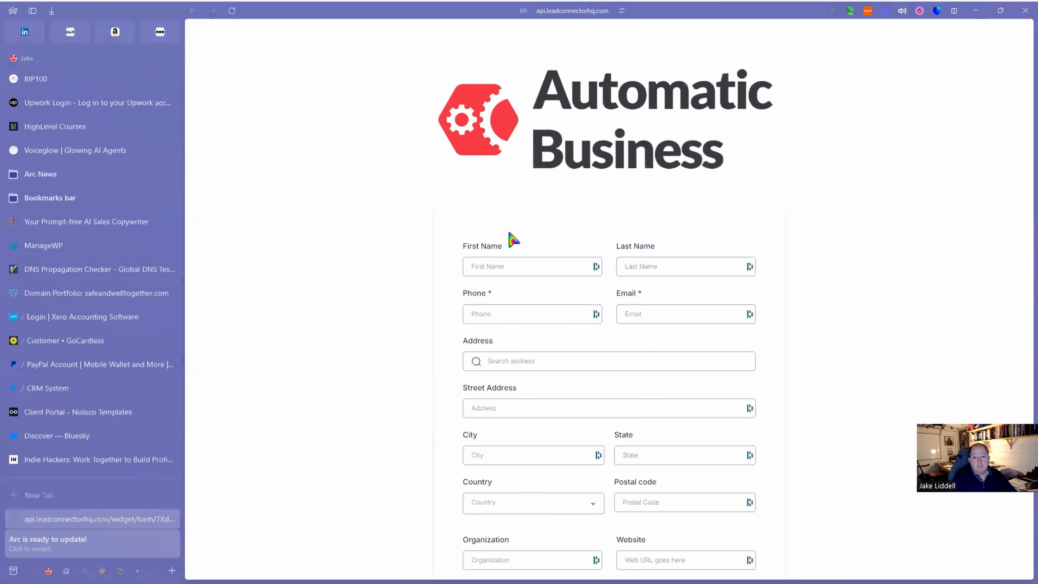
pyautogui.scroll(-5, 639, 173)
pyautogui.scroll(5, 640, 171)
pyautogui.scroll(5, 144, 241)
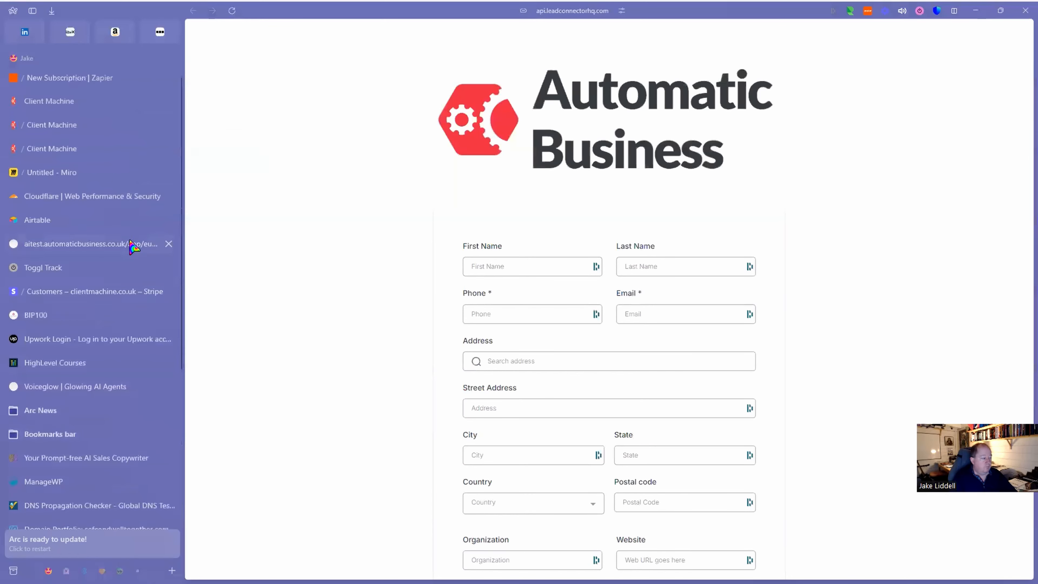
pyautogui.click(72, 153)
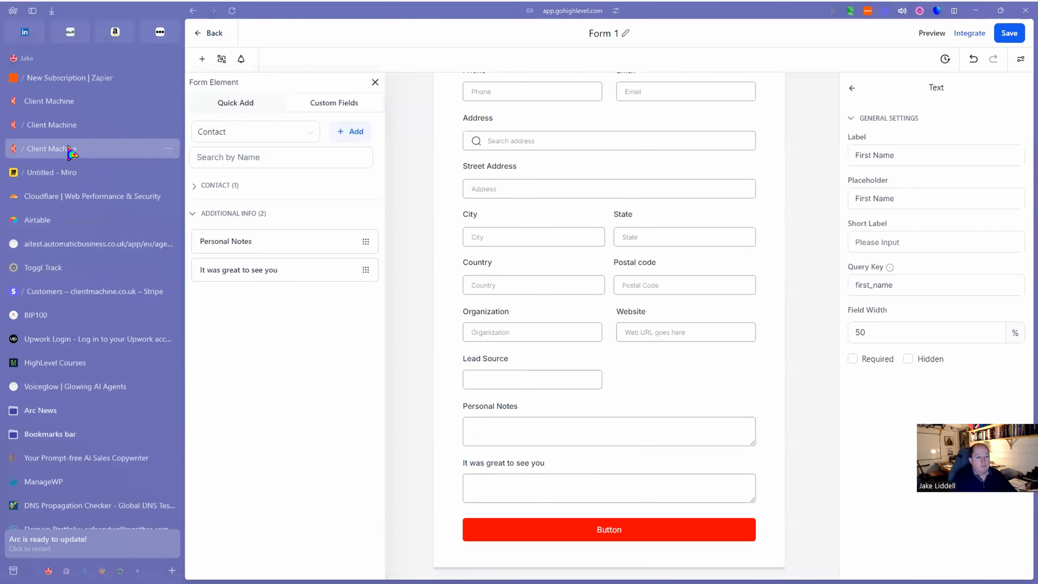
# Create a blank funnel named Networking from the Funnels list.
pyautogui.click(210, 35)
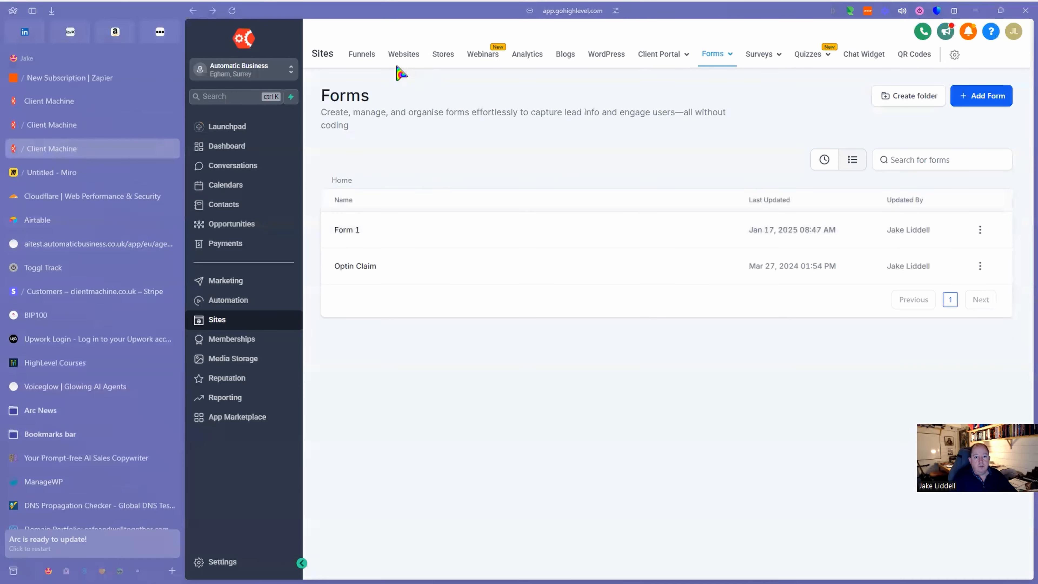
pyautogui.click(354, 59)
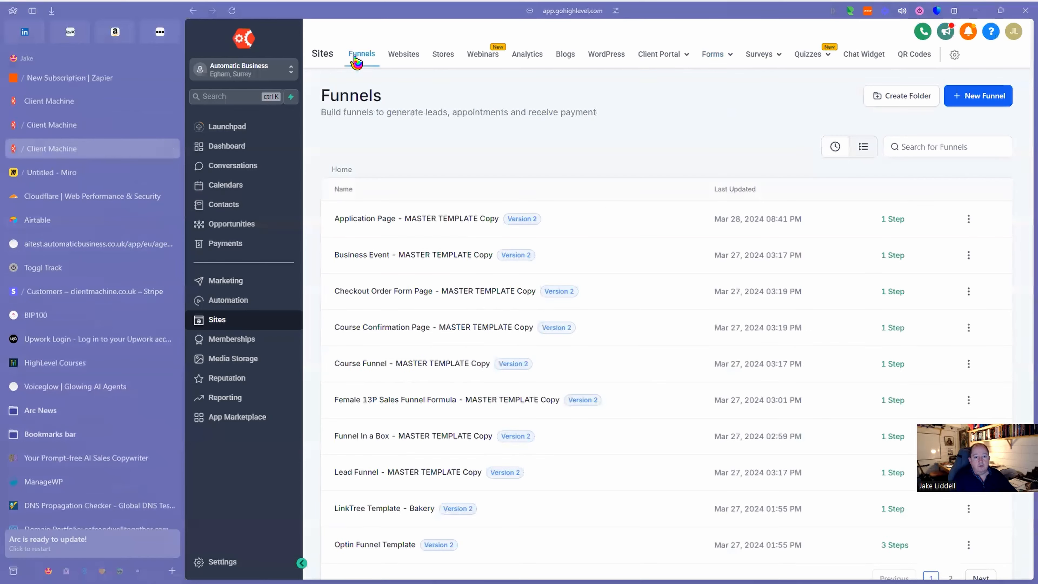
pyautogui.click(983, 97)
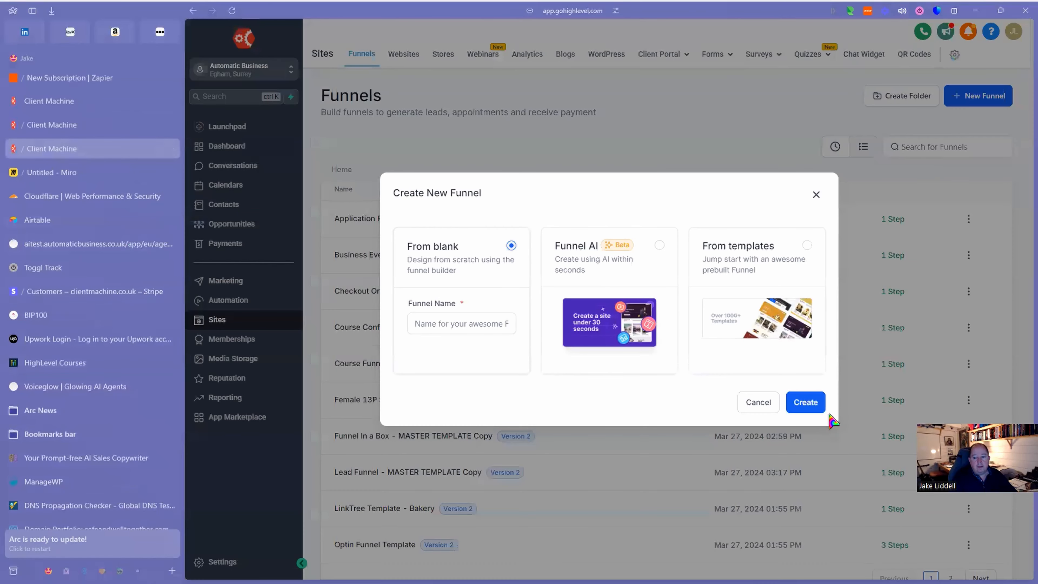
pyautogui.click(811, 405)
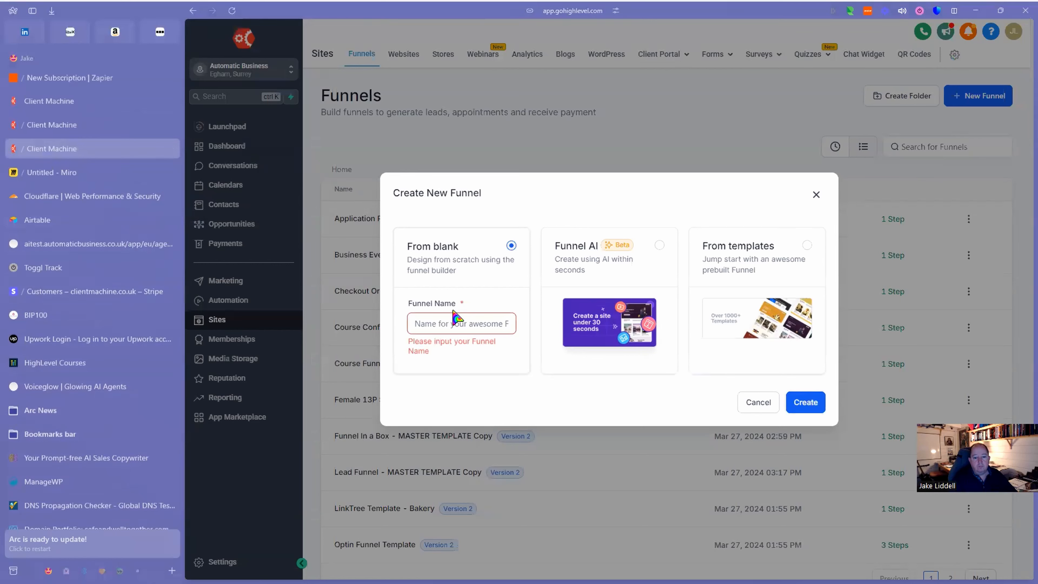
pyautogui.click(495, 318)
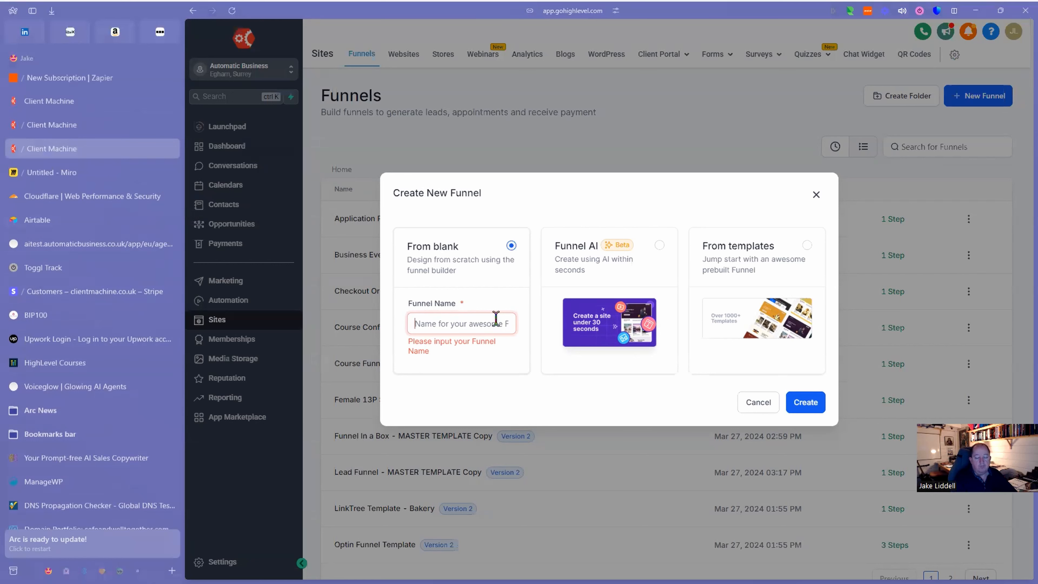
pyautogui.write('Ne')
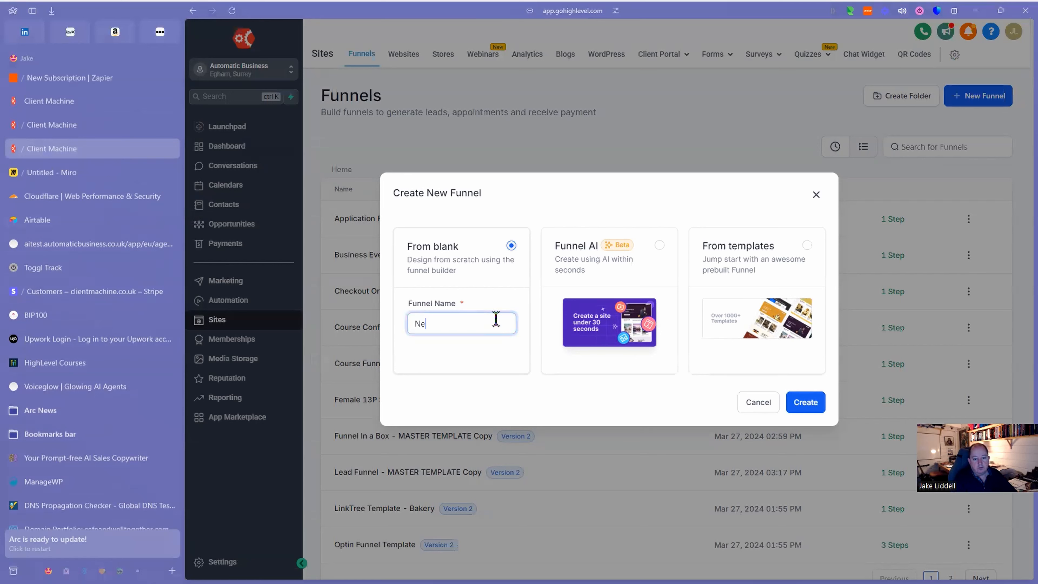
pyautogui.write('tworking')
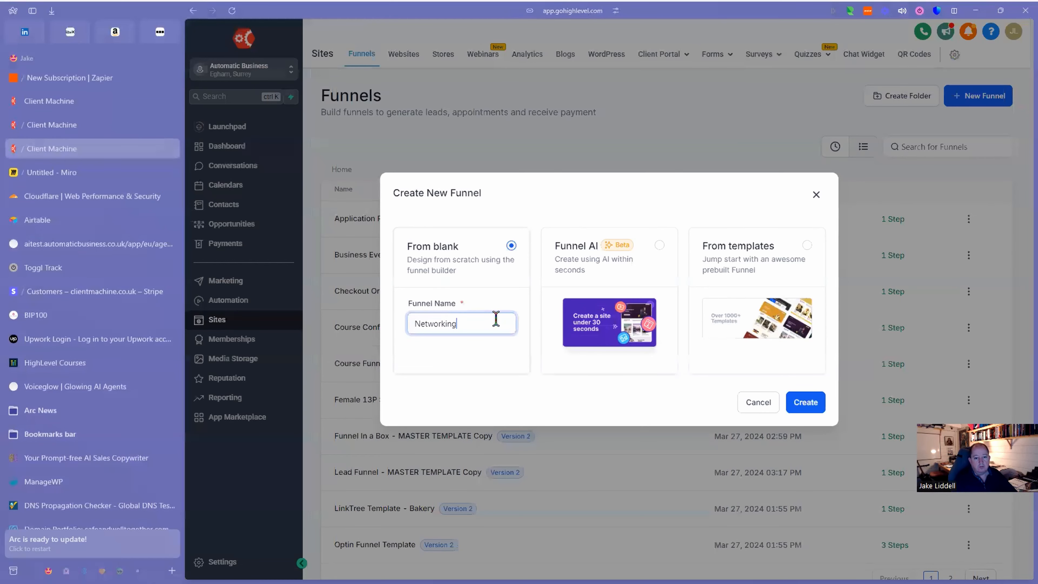
pyautogui.click(801, 403)
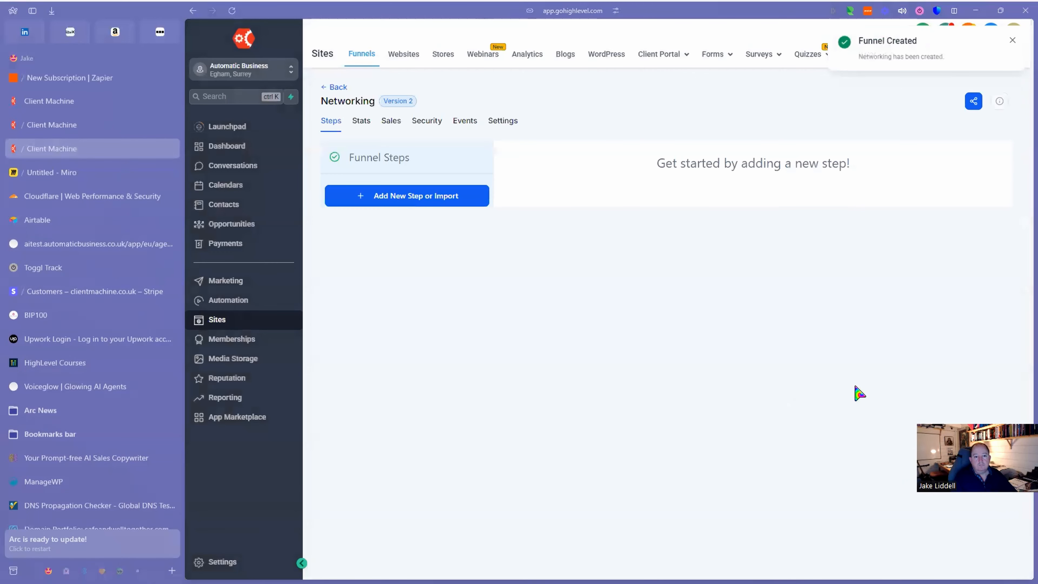
# Add a funnel step with page name Networking and path /networking.
pyautogui.click(430, 202)
pyautogui.click(597, 253)
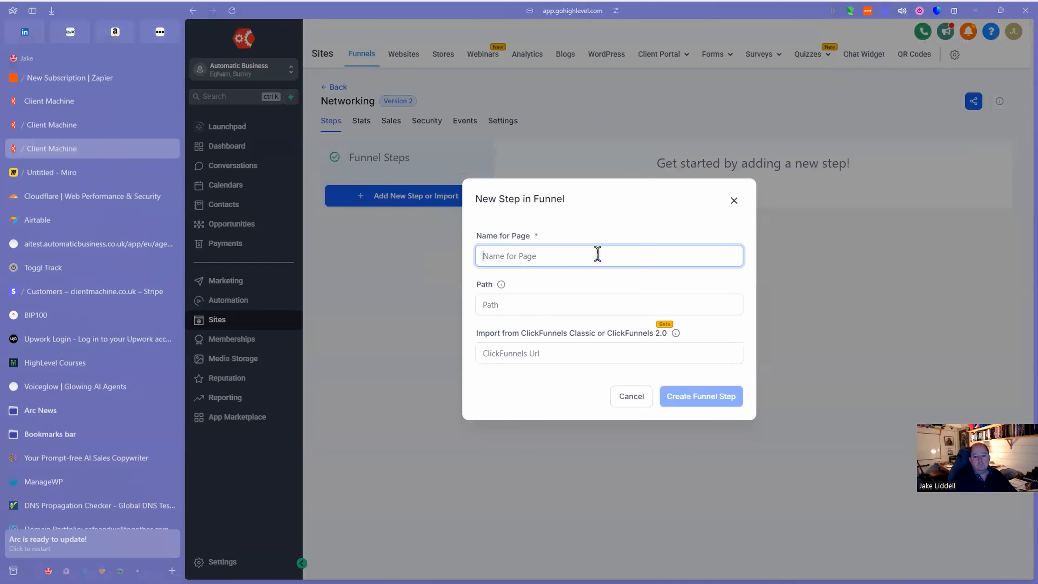
pyautogui.write('Networking')
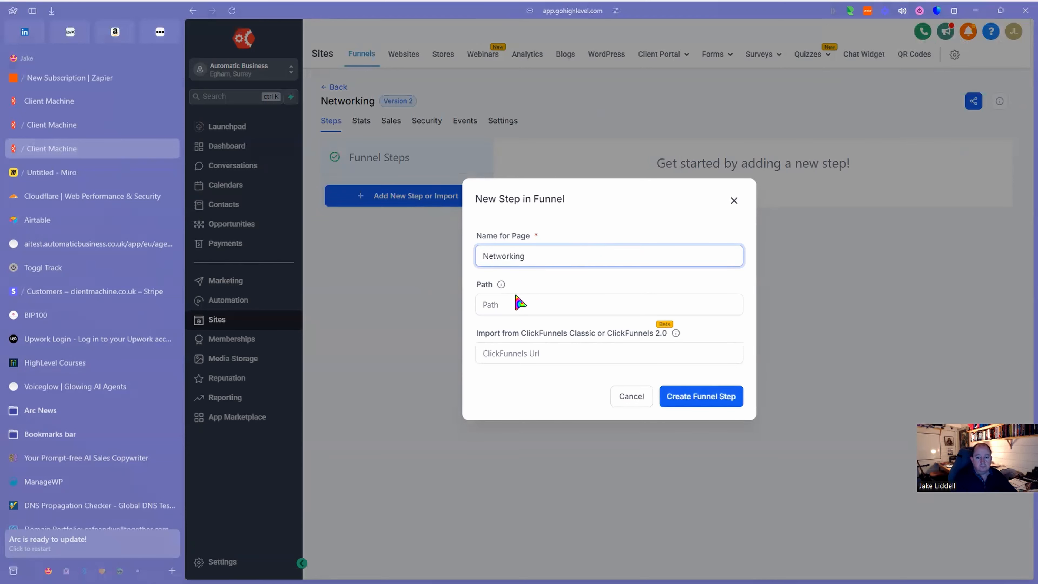
pyautogui.click(493, 302)
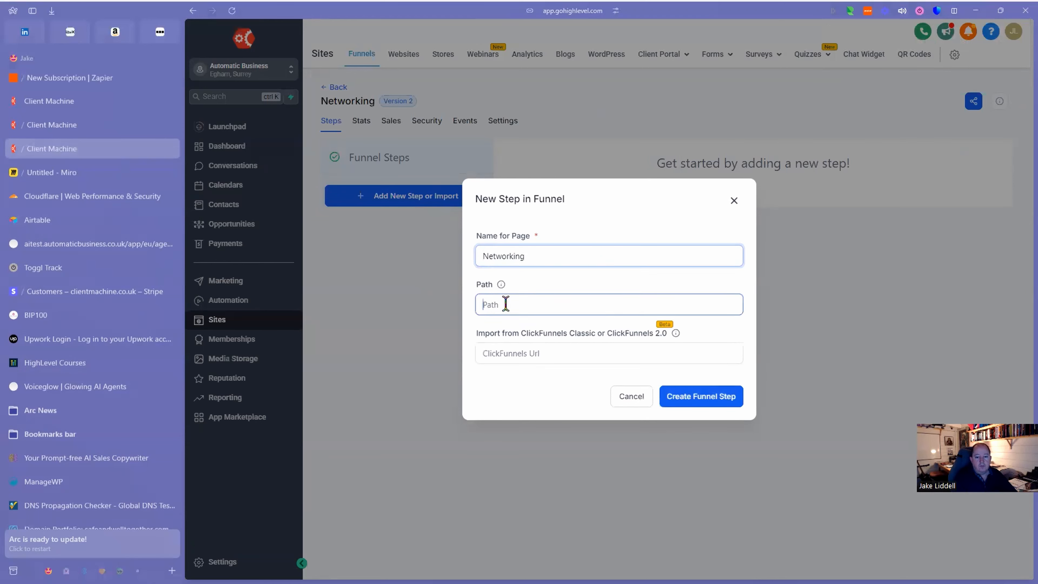
pyautogui.write('/networ')
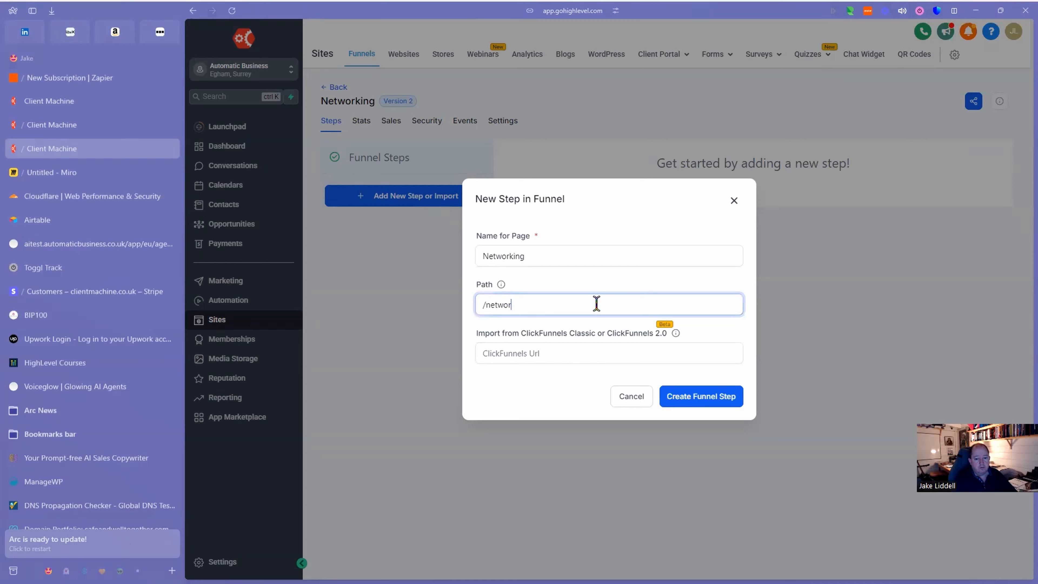
pyautogui.write('ing')
pyautogui.click(693, 395)
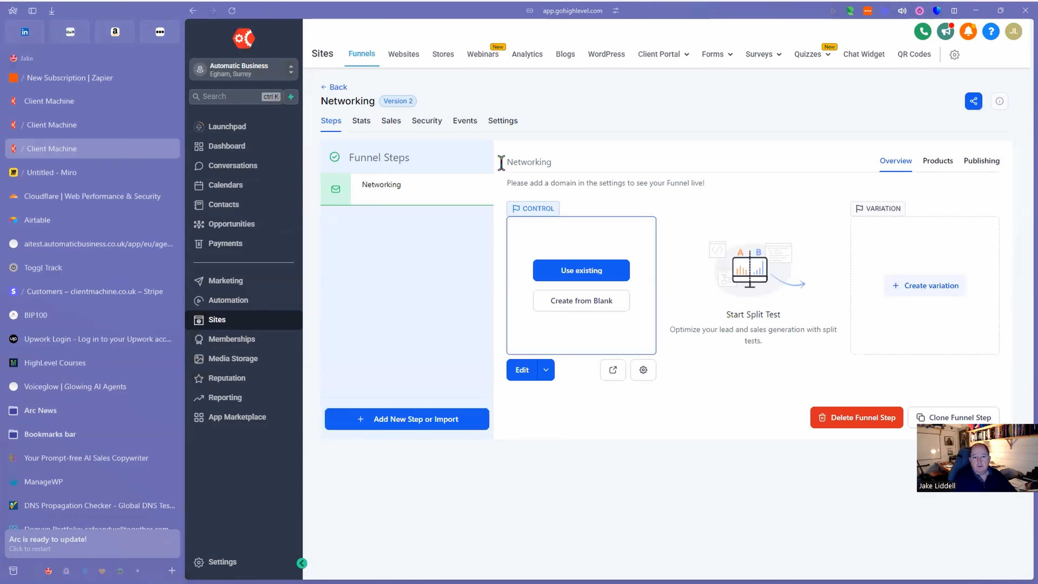
# Set the funnel's domain to pages.automaticbusiness.co.uk, then reopen the Networking step.
pyautogui.click(501, 121)
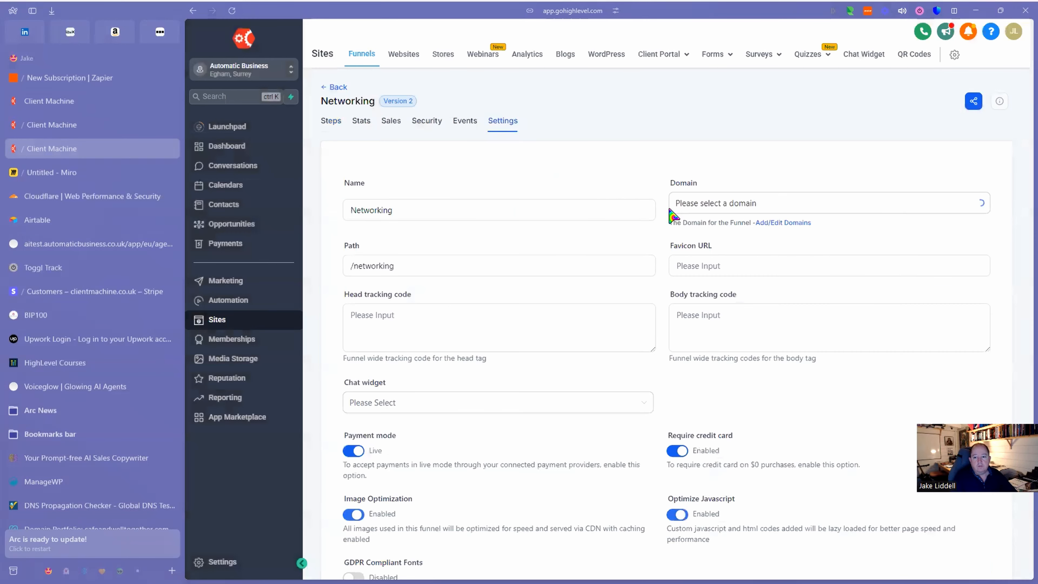
pyautogui.click(750, 209)
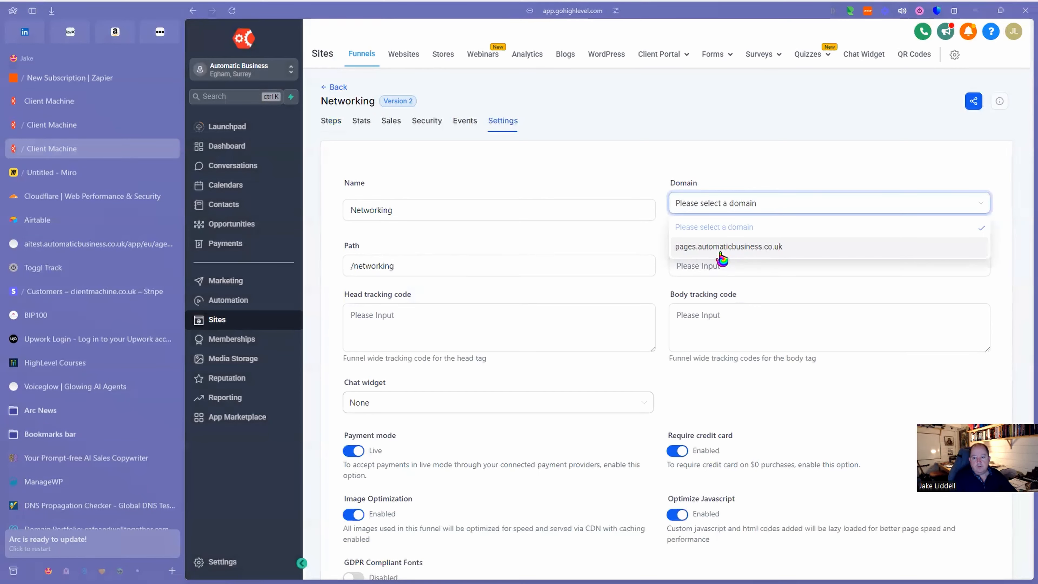
pyautogui.click(743, 248)
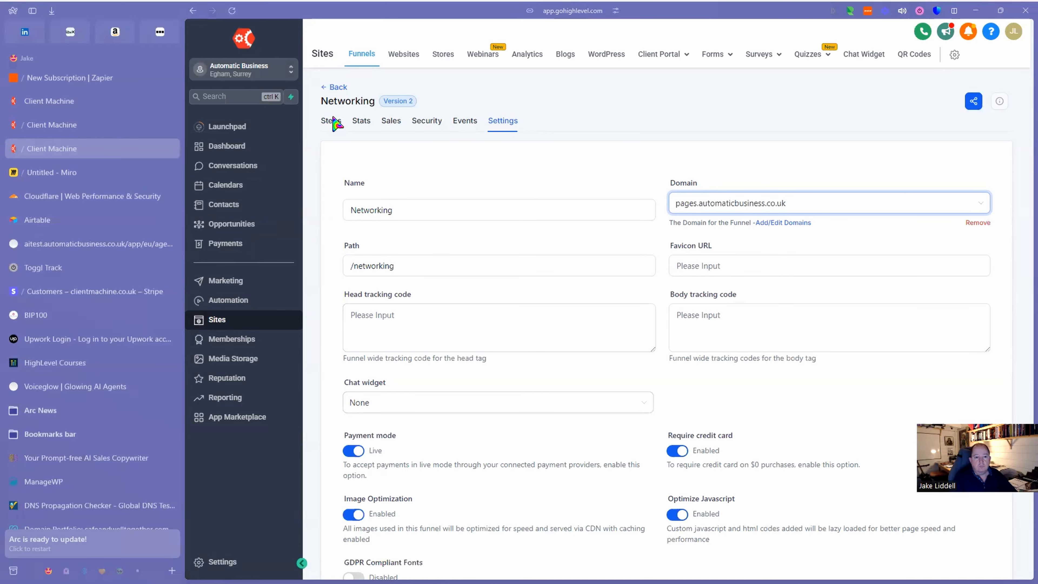
pyautogui.click(331, 127)
pyautogui.click(383, 197)
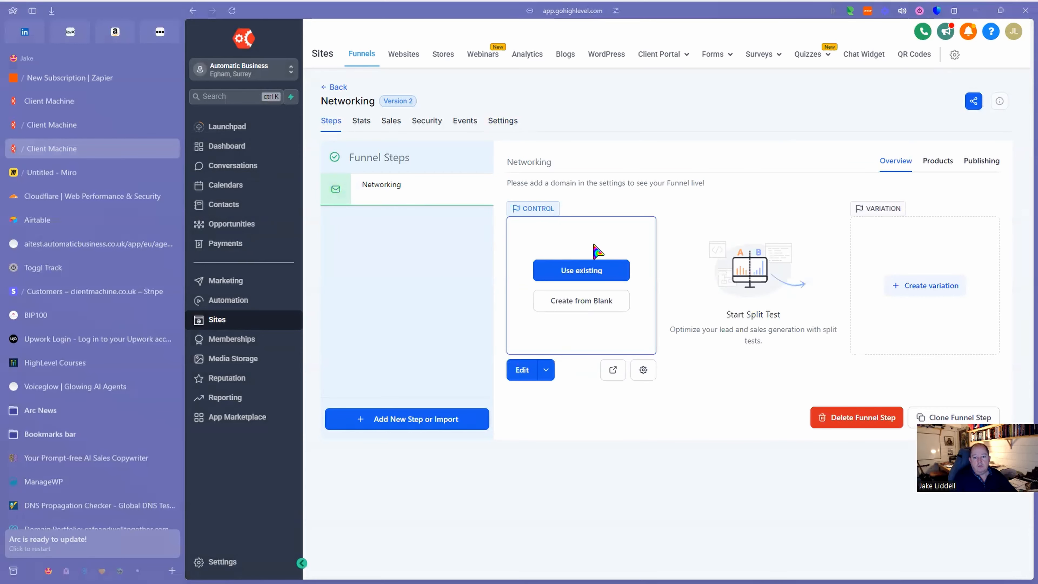
# Start a blank page with a Full Width section containing a 1 Column row.
pyautogui.click(592, 305)
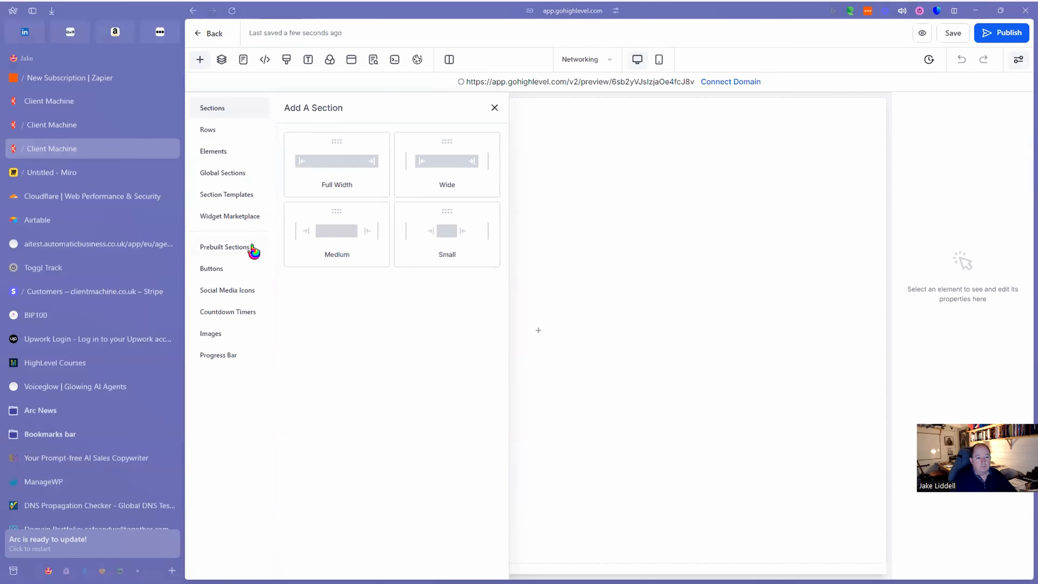
pyautogui.click(223, 152)
pyautogui.click(218, 109)
pyautogui.moveTo(395, 178); pyautogui.dragTo(613, 257)
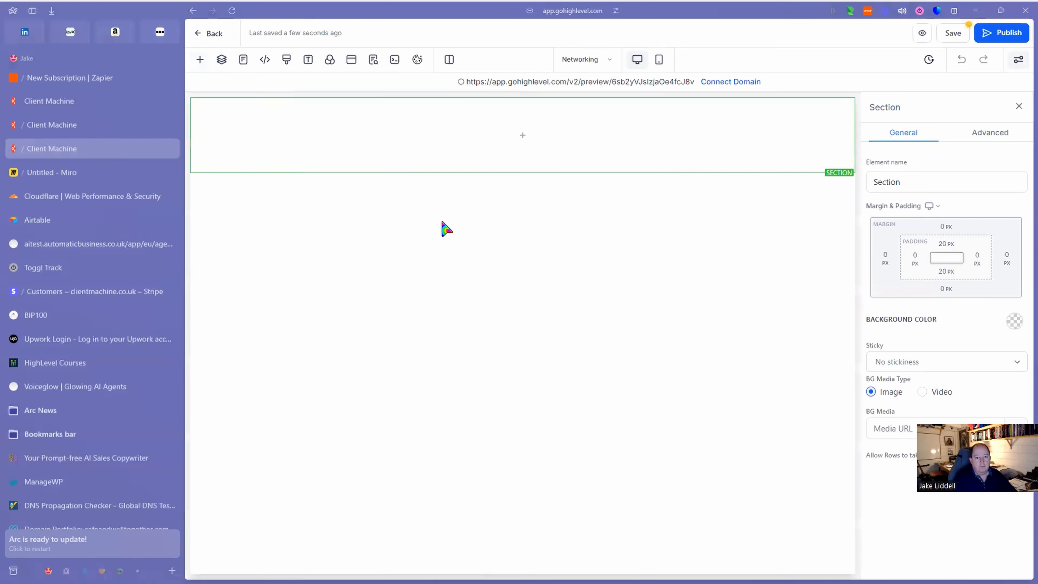
pyautogui.click(200, 60)
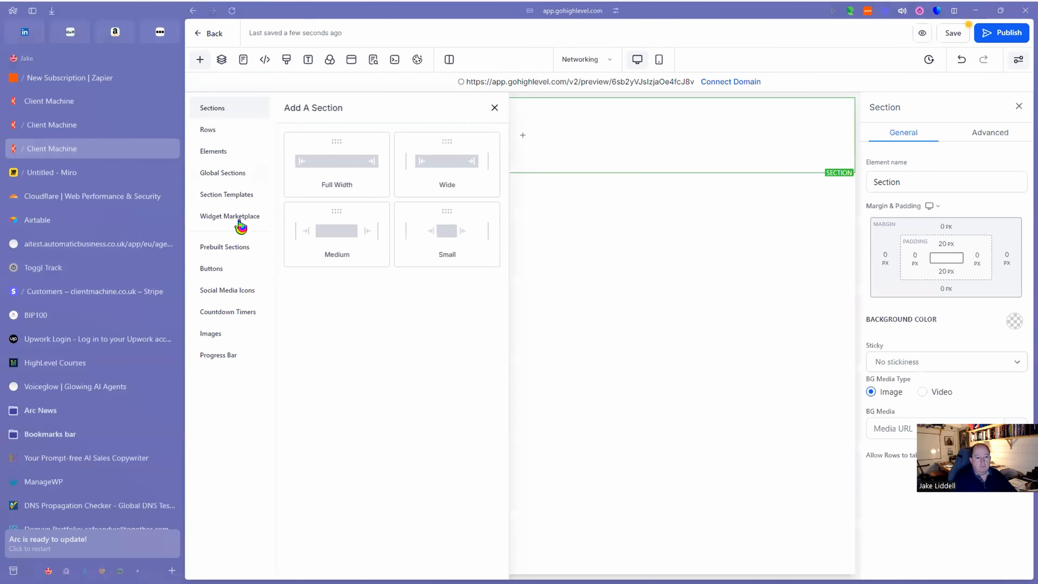
pyautogui.click(214, 151)
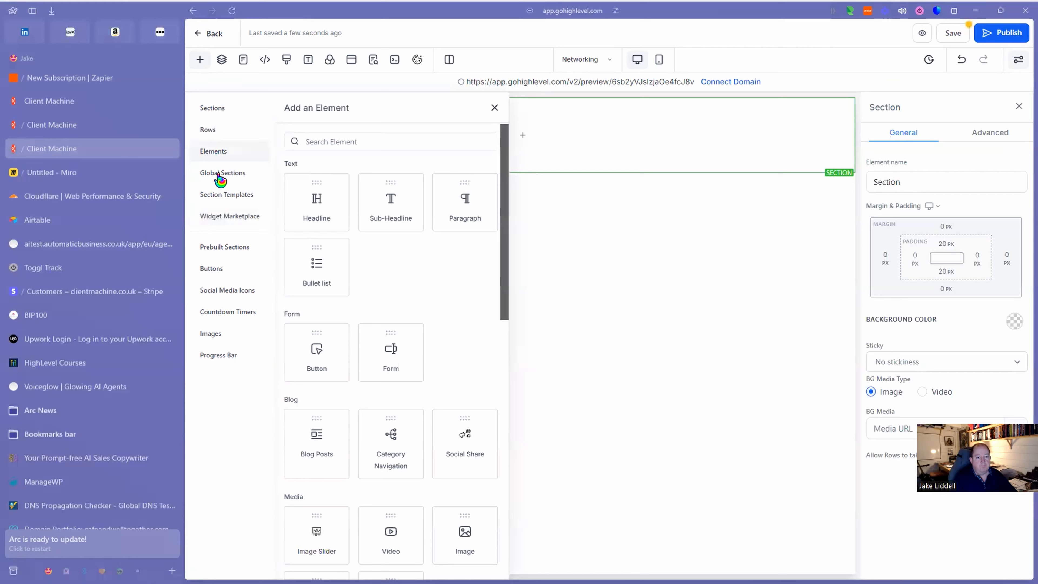
pyautogui.click(207, 130)
pyautogui.moveTo(336, 168); pyautogui.dragTo(596, 160)
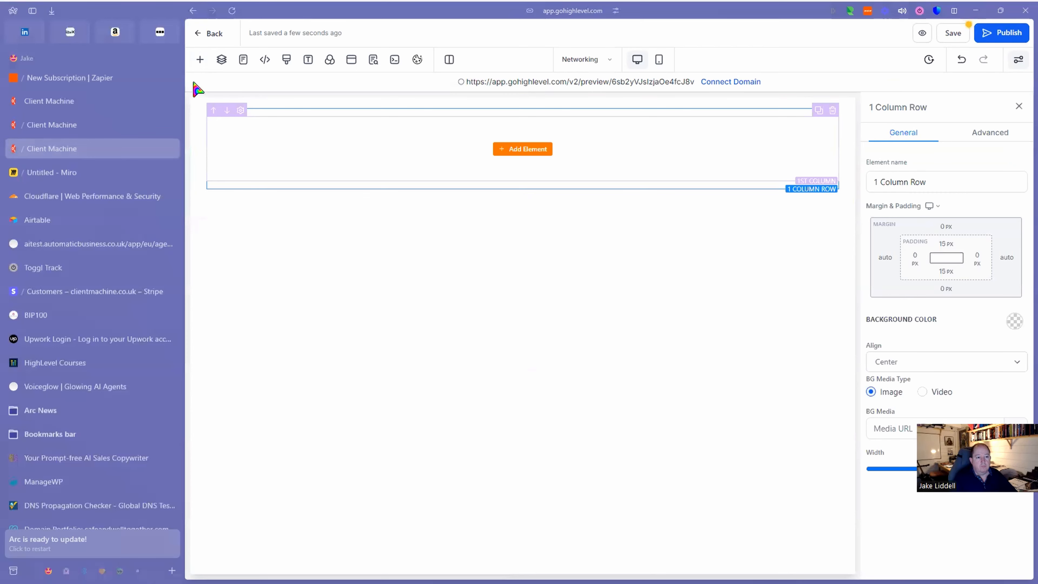
# Place a Form element in the row and set it to Form 1.
pyautogui.click(201, 60)
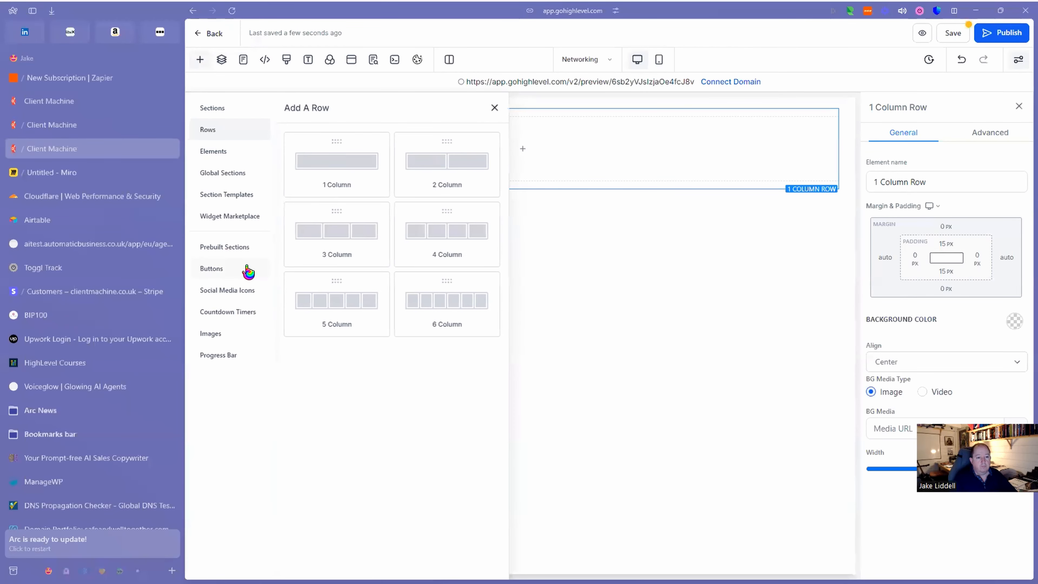
pyautogui.click(213, 153)
pyautogui.moveTo(389, 351); pyautogui.dragTo(557, 197)
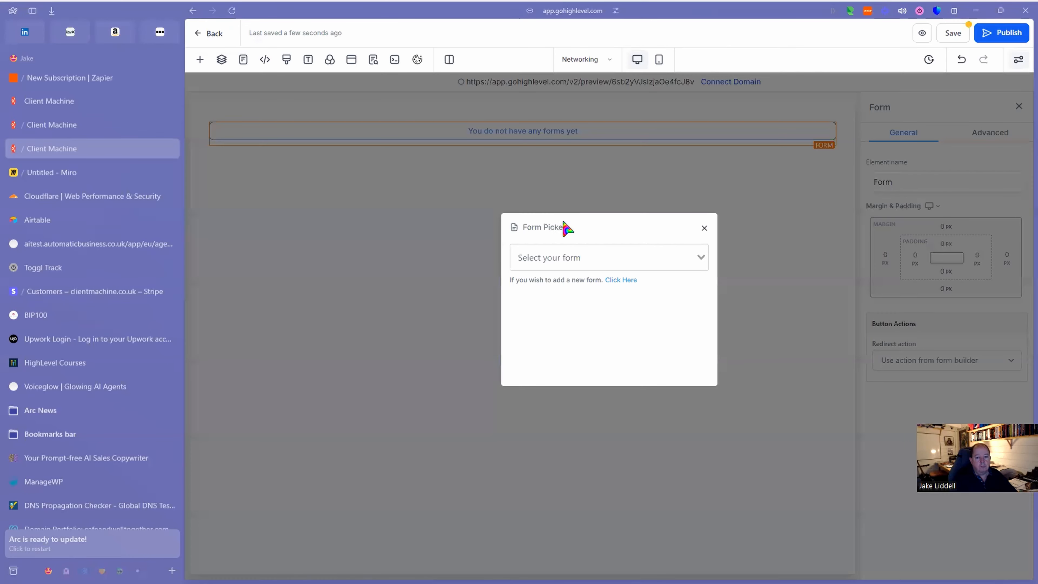
pyautogui.click(580, 258)
pyautogui.click(531, 279)
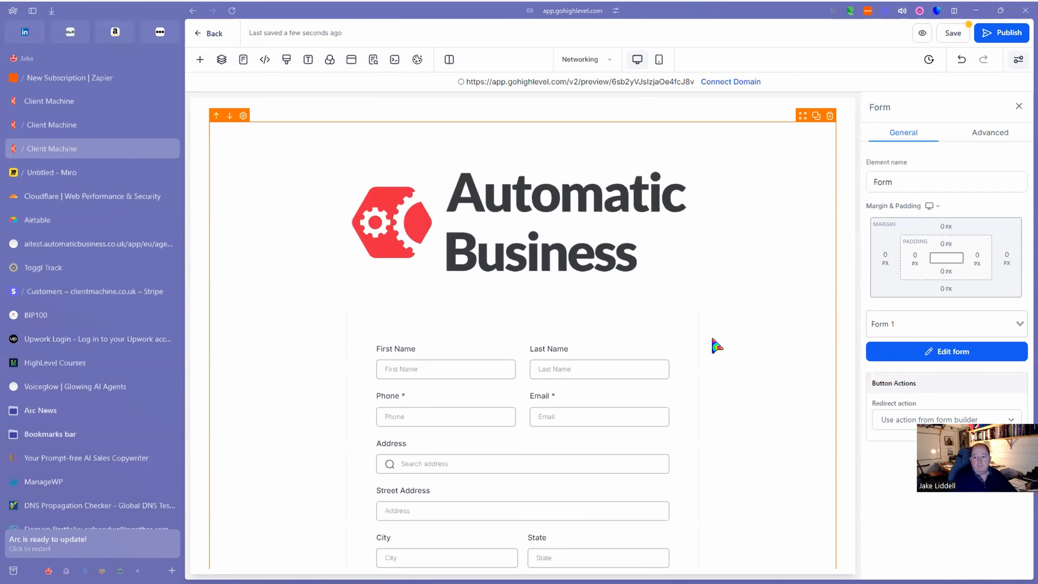
# Publish the page on the pages.automaticbusiness.co.uk domain.
pyautogui.click(1010, 34)
pyautogui.click(595, 317)
pyautogui.click(603, 338)
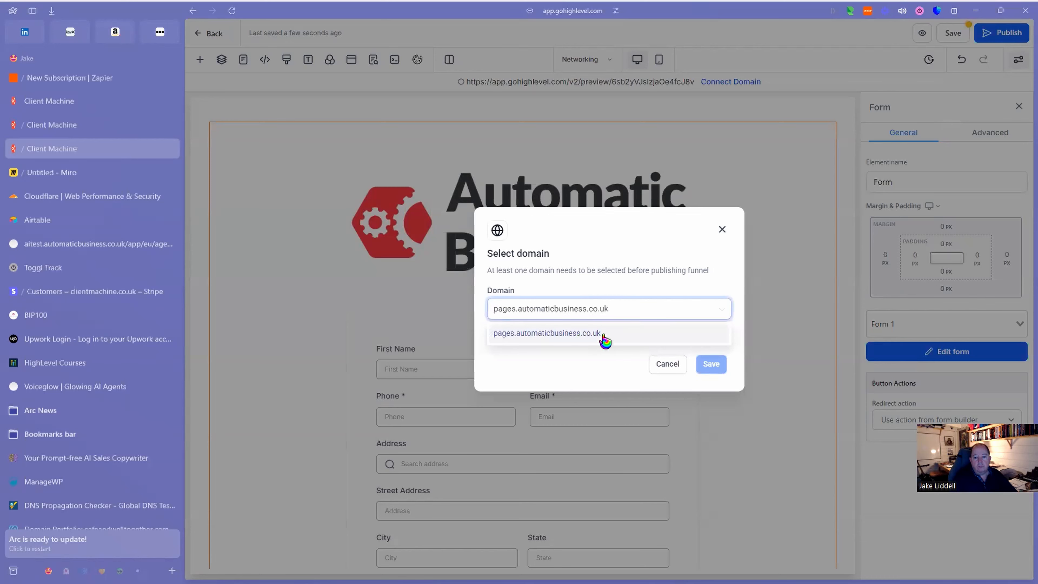
pyautogui.click(713, 364)
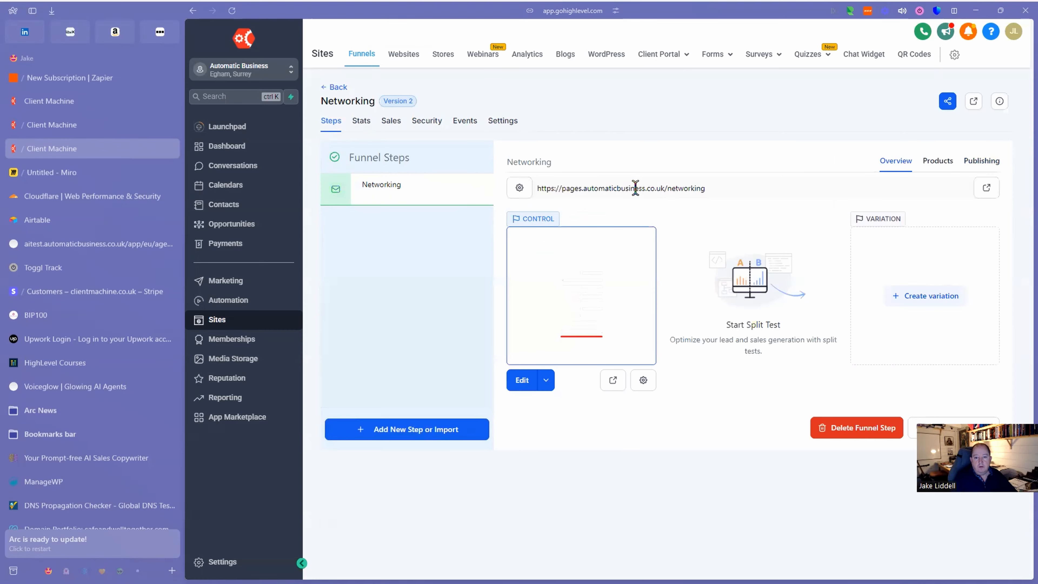
# Preview the live Networking page and scroll through the logo, form fields and red button.
pyautogui.click(990, 193)
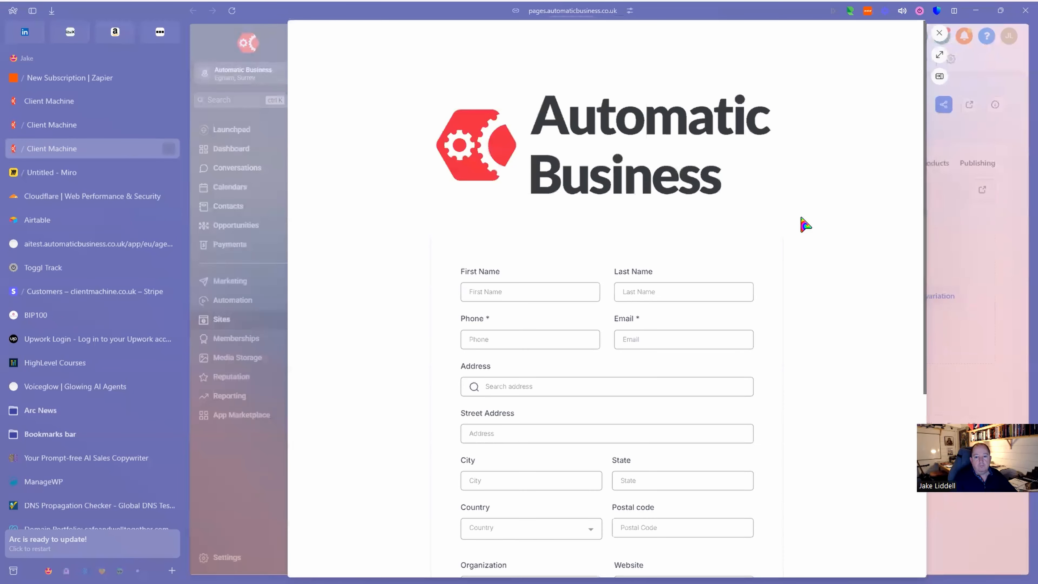
pyautogui.scroll(-5, 797, 255)
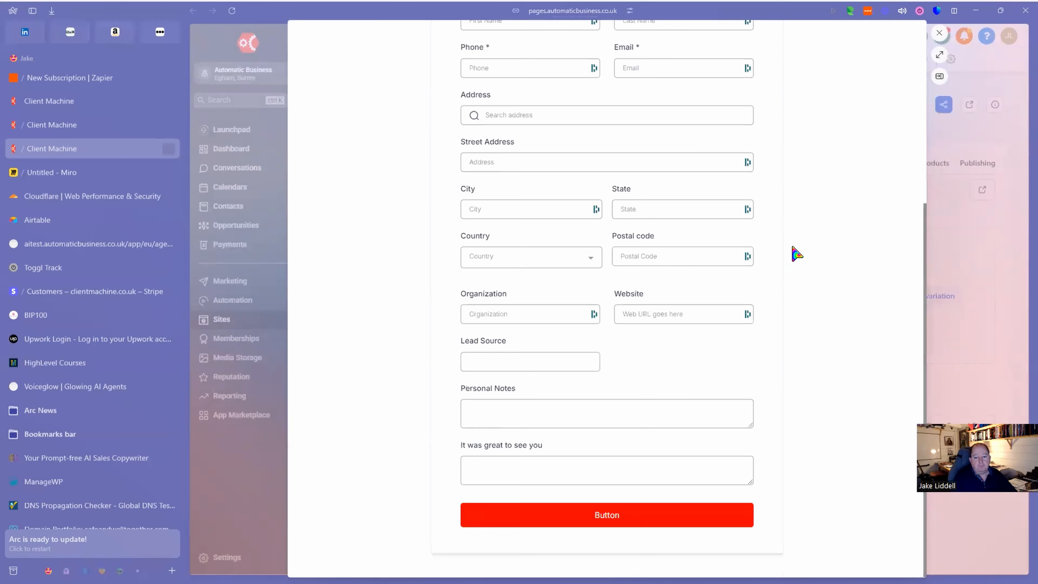
pyautogui.scroll(5, 797, 254)
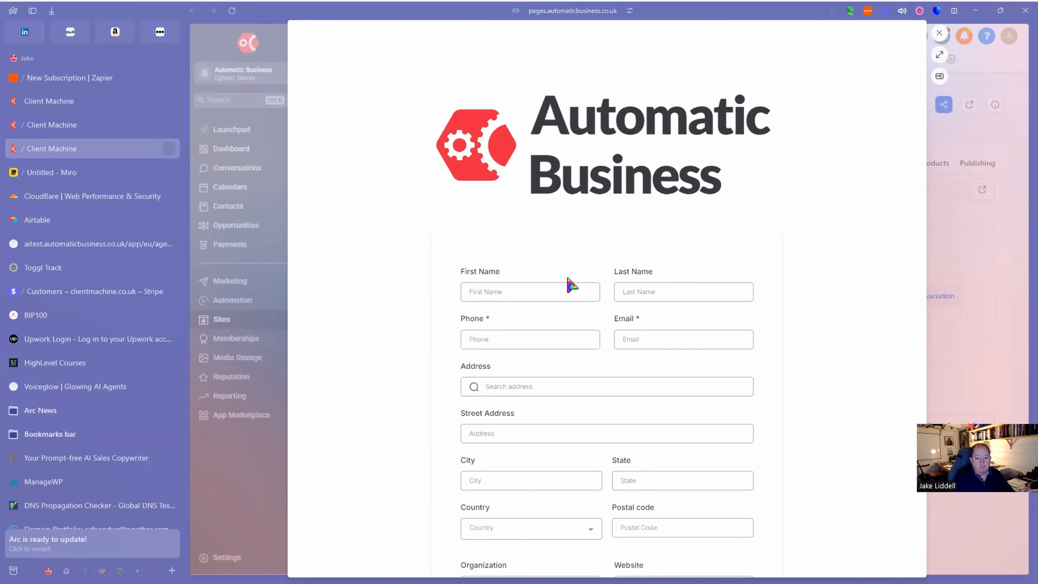
pyautogui.scroll(-4, 542, 293)
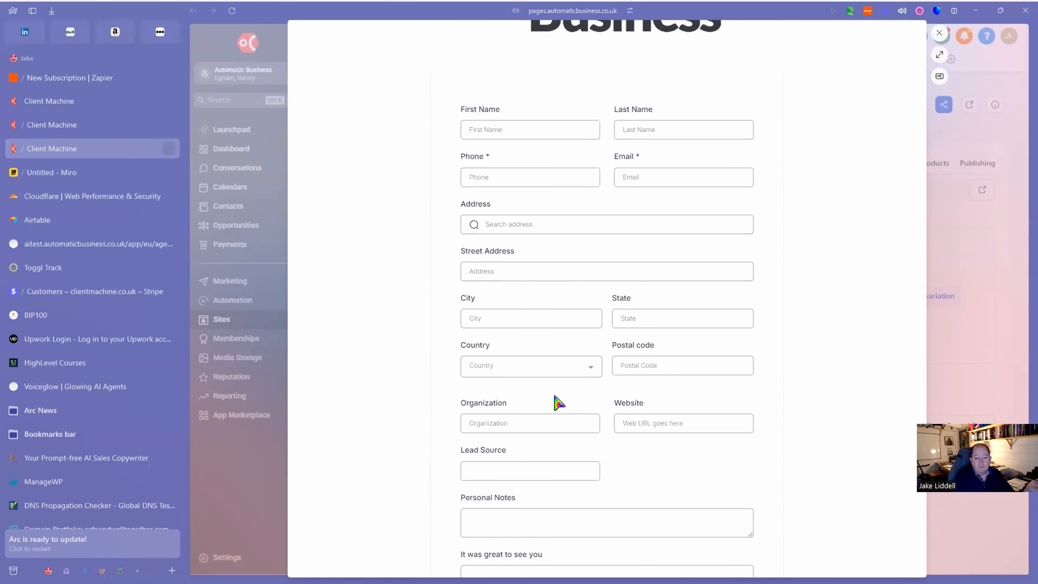
pyautogui.scroll(-3, 724, 461)
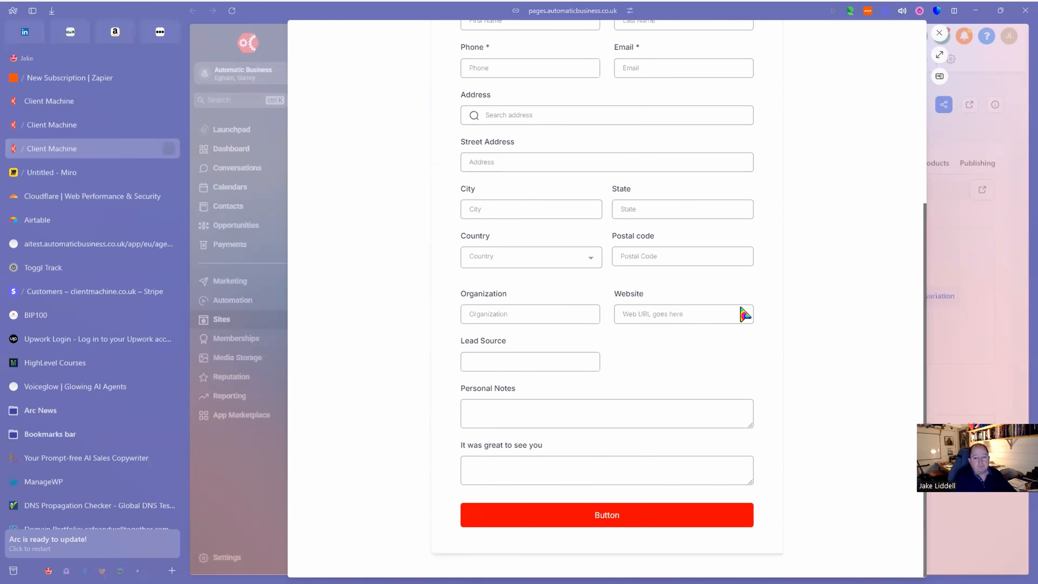
pyautogui.scroll(7, 544, 280)
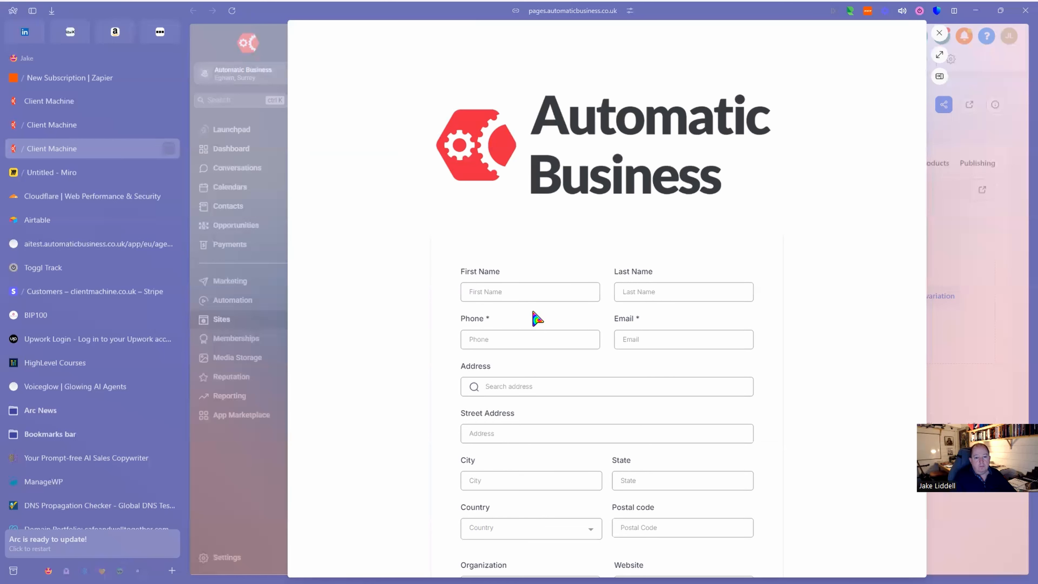
# Enter a test first name, last name and phone number on the live form.
pyautogui.click(592, 295)
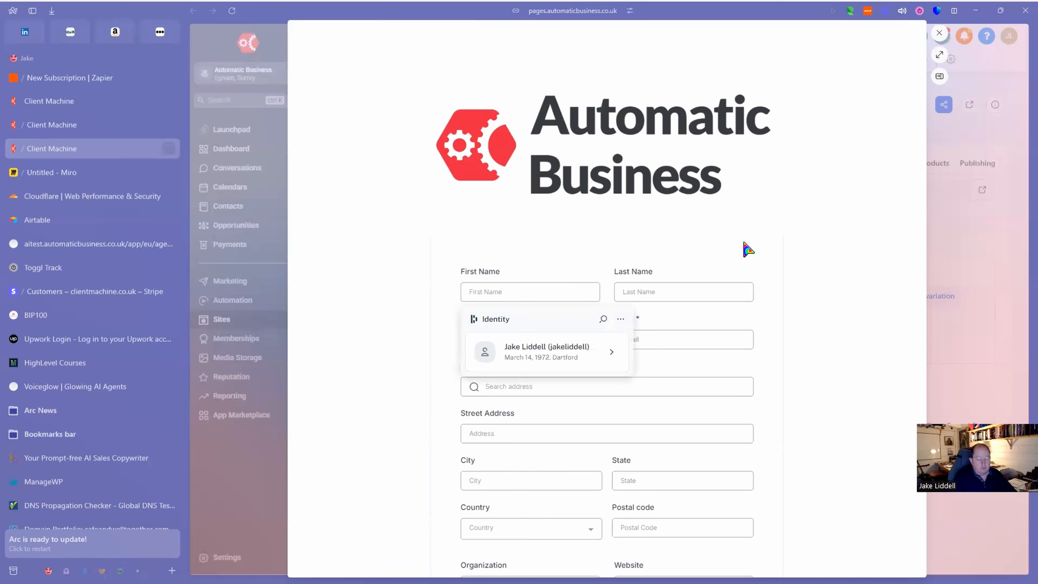
pyautogui.write('John')
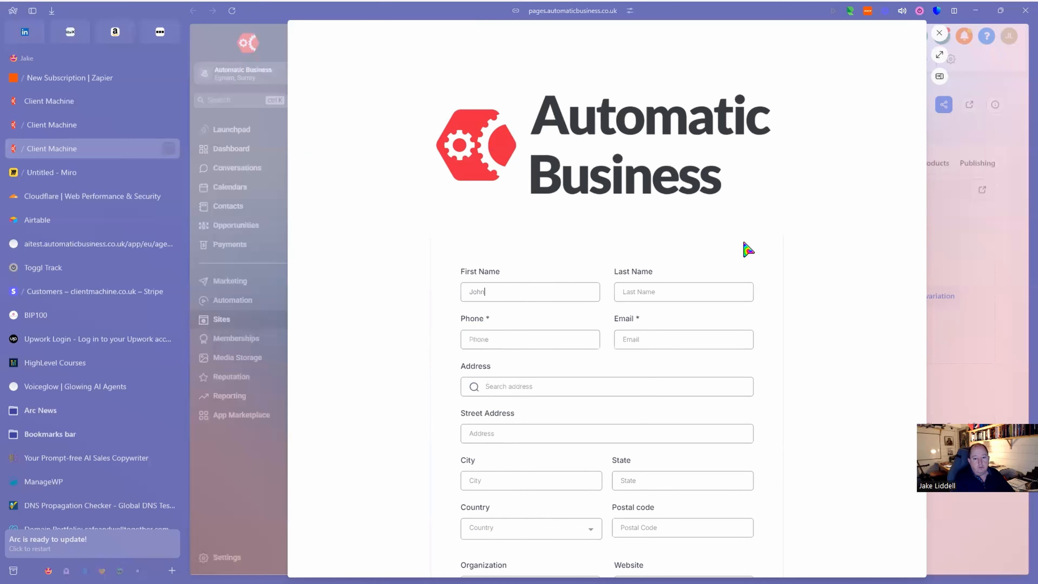
pyautogui.press('Tab')
pyautogui.write('Doe')
pyautogui.press('Tab')
pyautogui.write('0123')
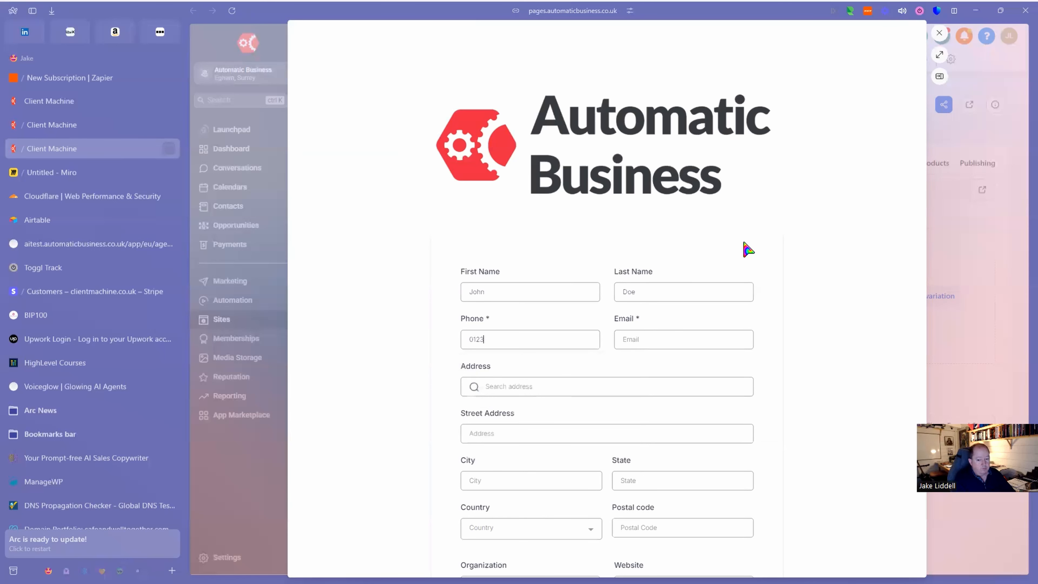
pyautogui.write('4567890')
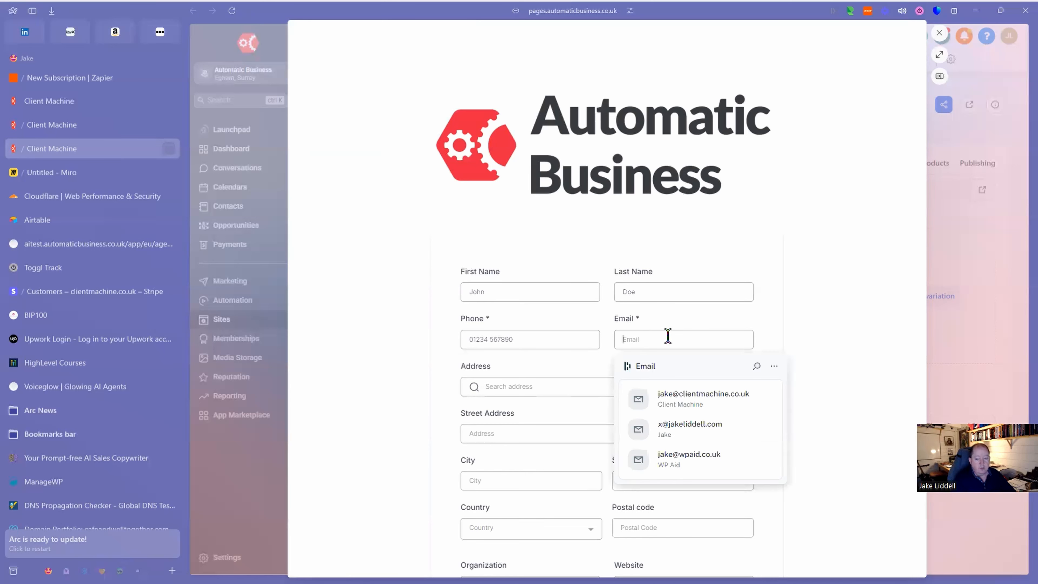
pyautogui.write('ja')
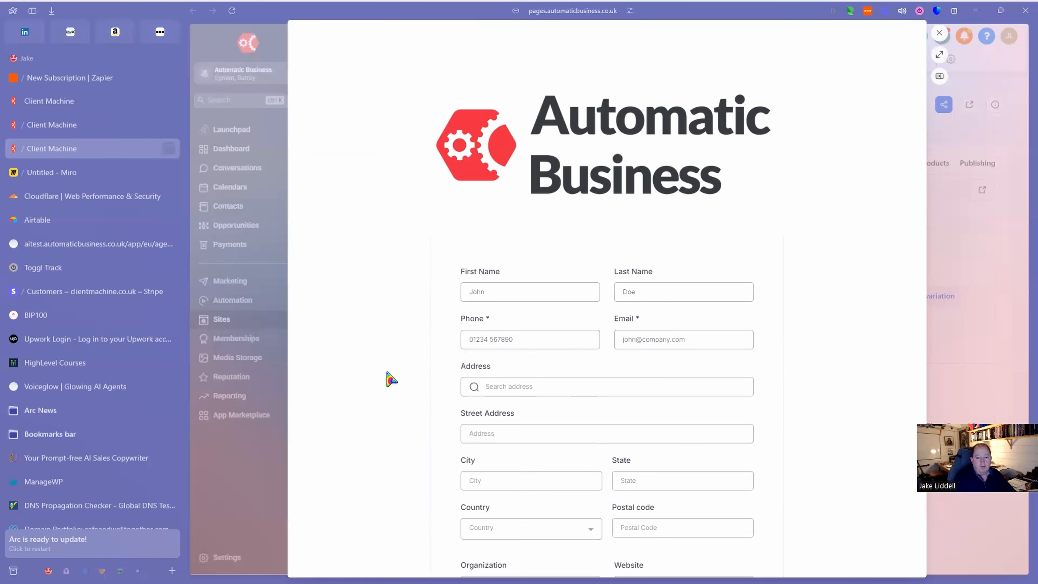
# Fill in test values for the Organization and Website fields.
pyautogui.scroll(-5, 394, 378)
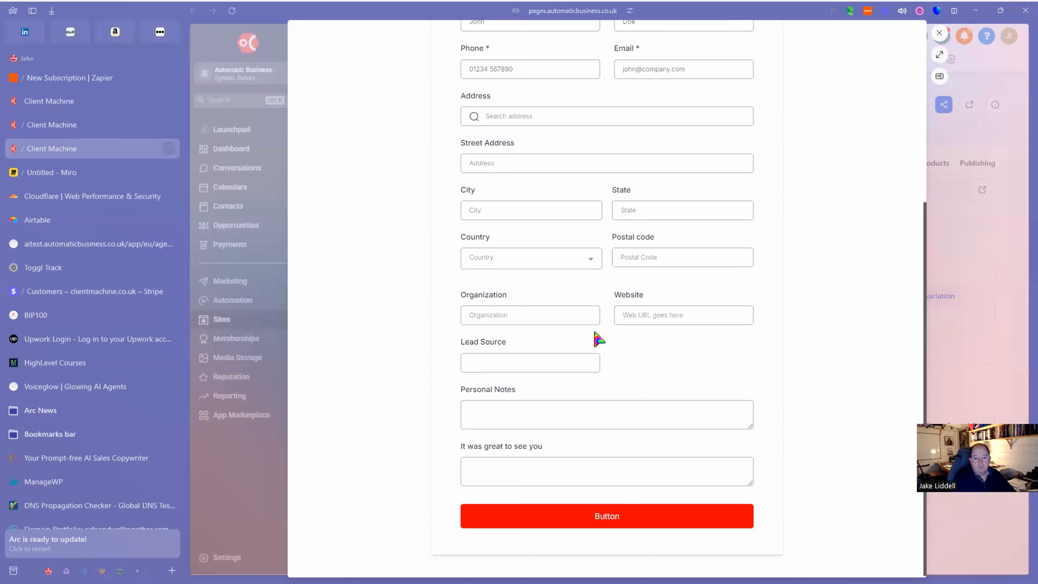
pyautogui.click(551, 315)
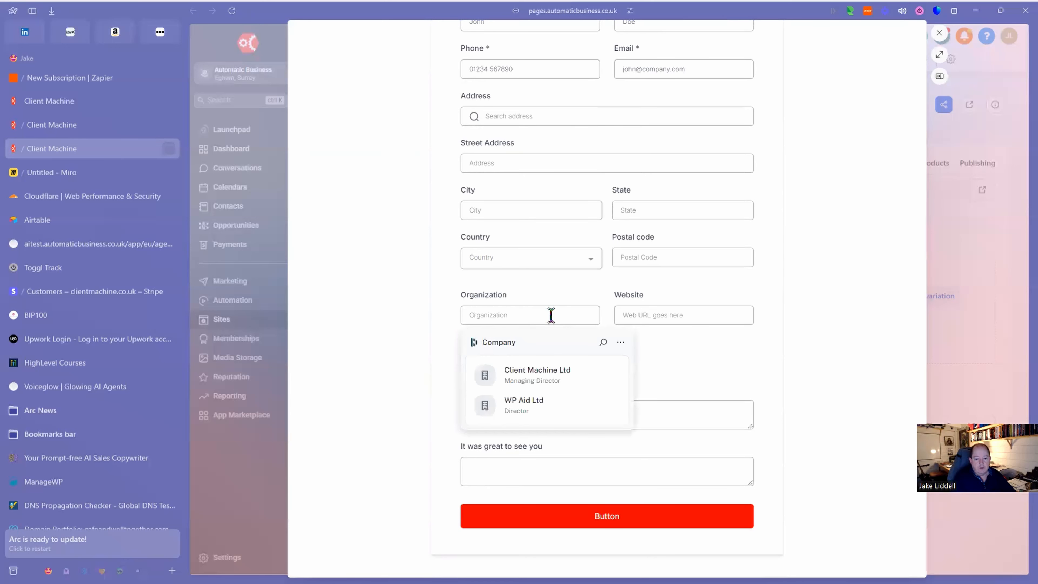
pyautogui.write('Company co.')
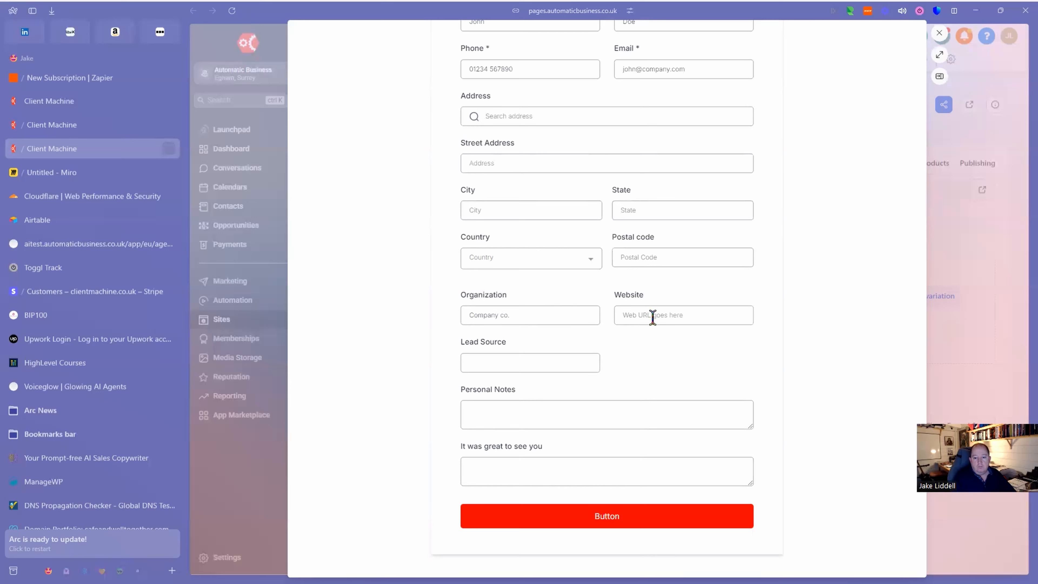
pyautogui.click(652, 316)
pyautogui.write('www.website.com')
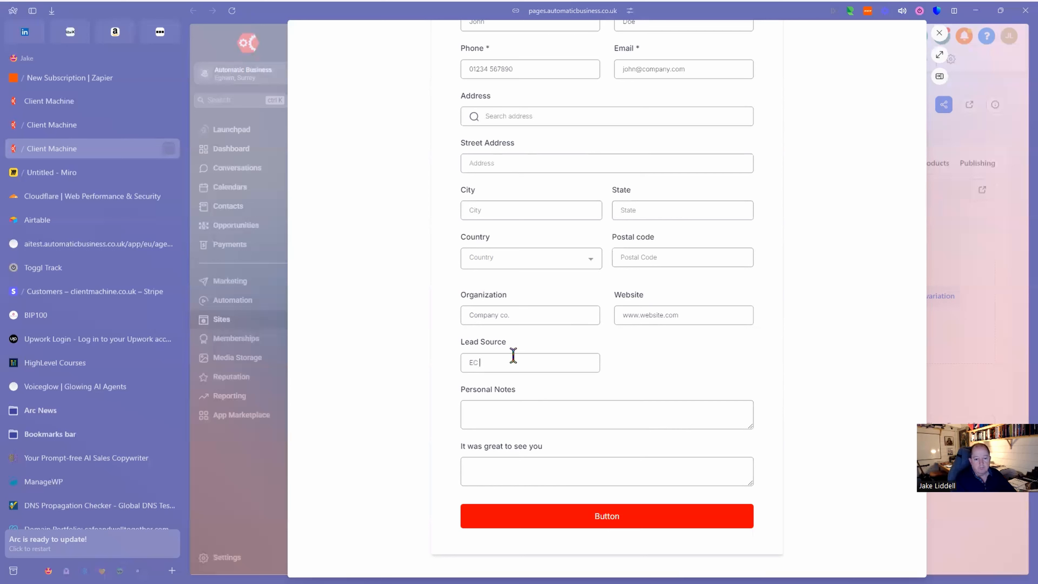
# Write the Personal Notes about red-wine knowledge, correcting 'knowledgable' to 'knowledgeable'.
pyautogui.click(533, 410)
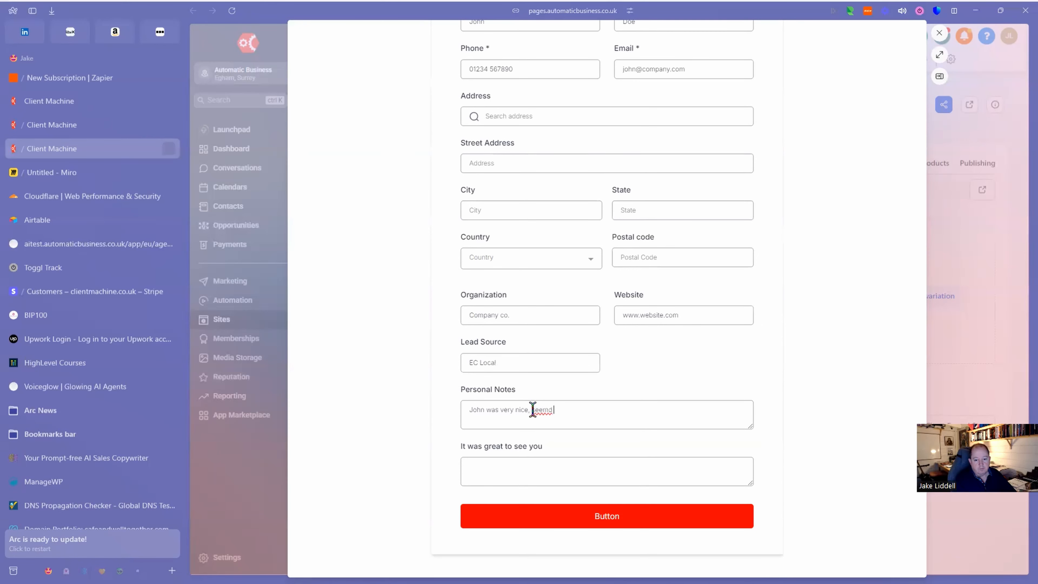
pyautogui.press('BackSpace')
pyautogui.press('BackSpace')
pyautogui.press('BackSpace')
pyautogui.write('ledgable')
pyautogui.rightClick(588, 411)
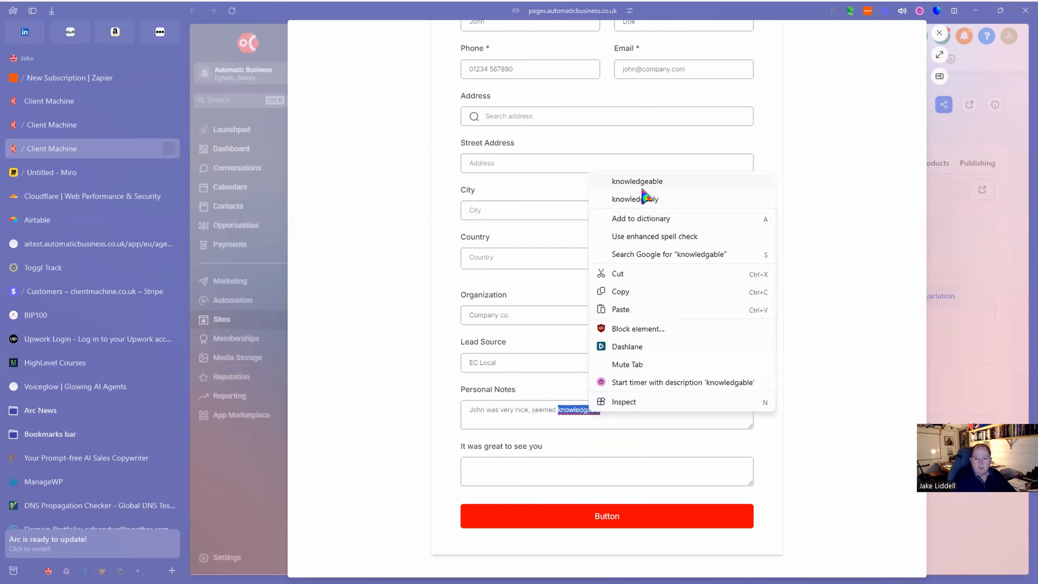
pyautogui.click(644, 189)
pyautogui.write('about red wine.')
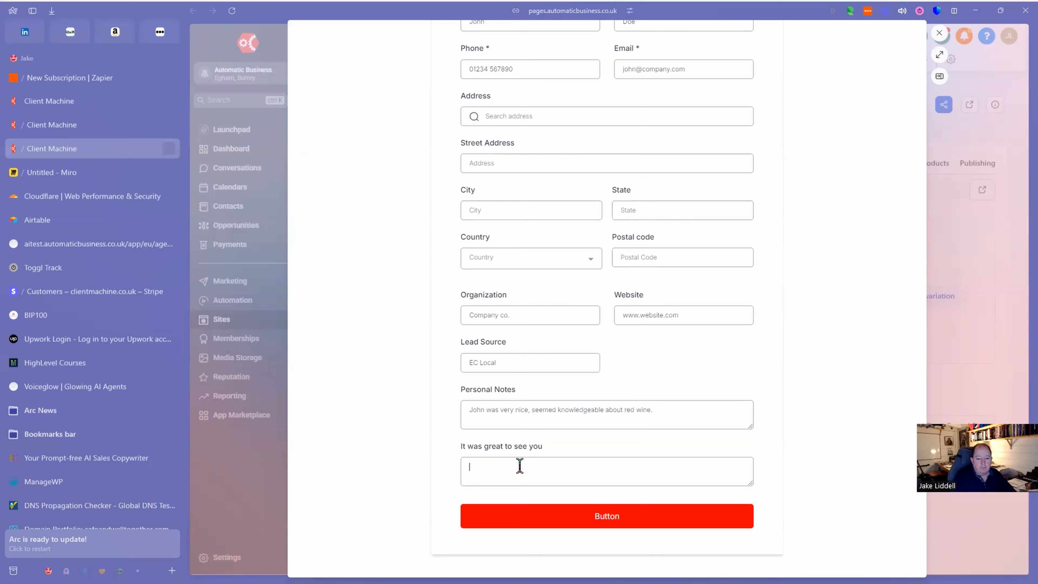
pyautogui.write('at the')
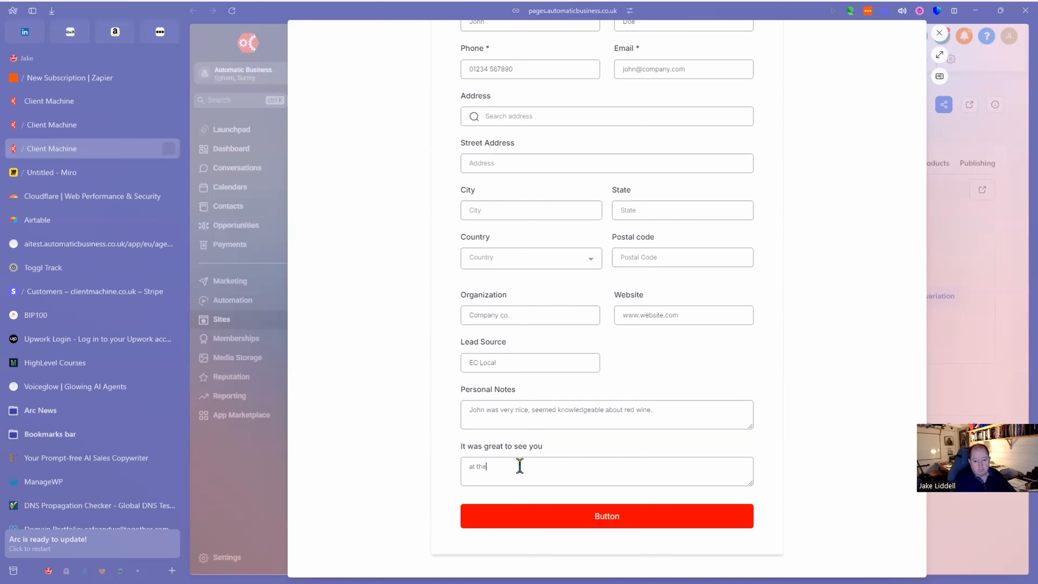
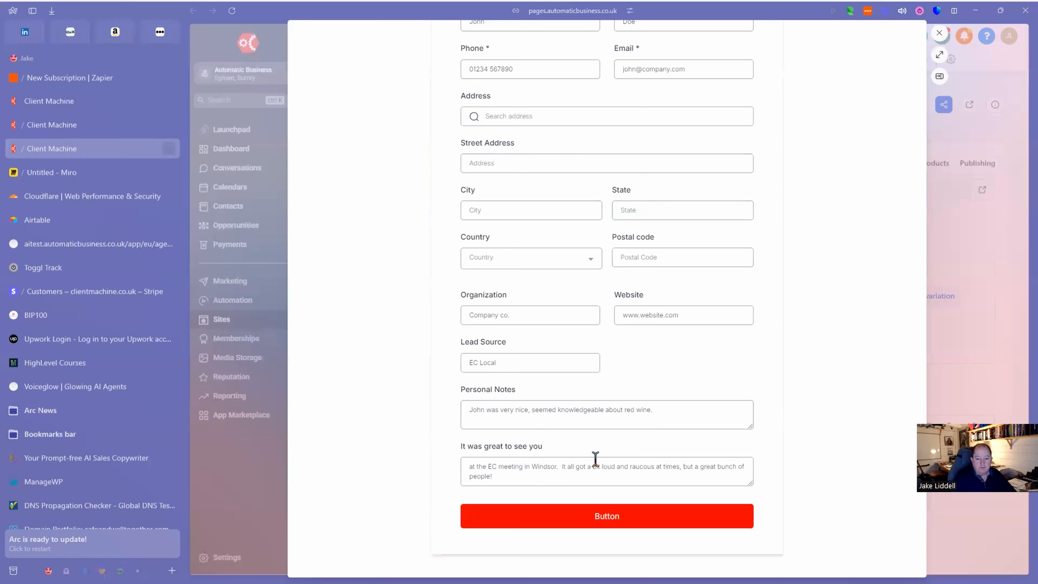
# Submit the completed test lead form with its red Button.
pyautogui.click(609, 518)
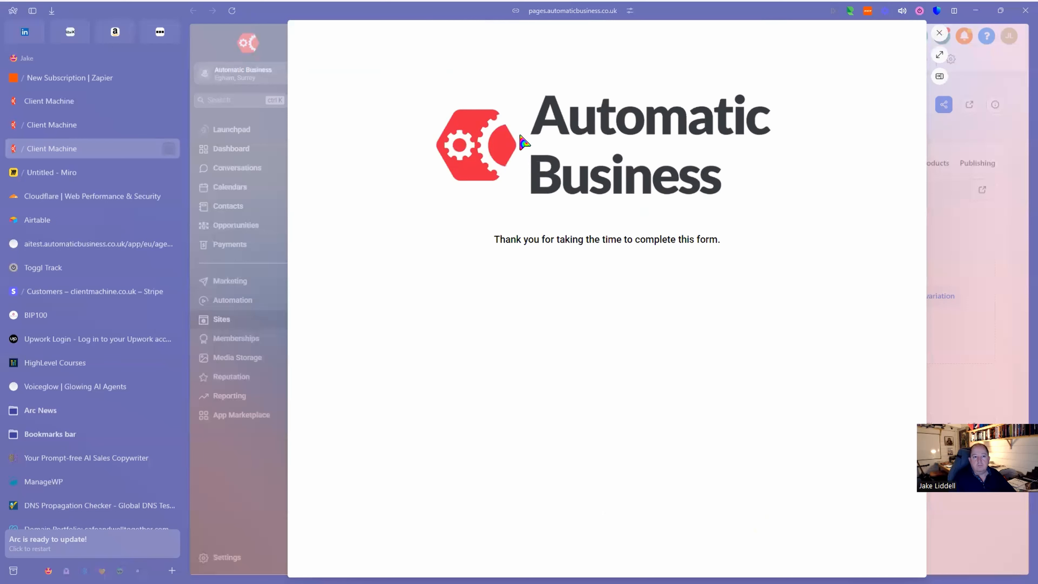
# Open the new test contact from Contacts and review its EC Local lead source and personal notes.
pyautogui.click(939, 32)
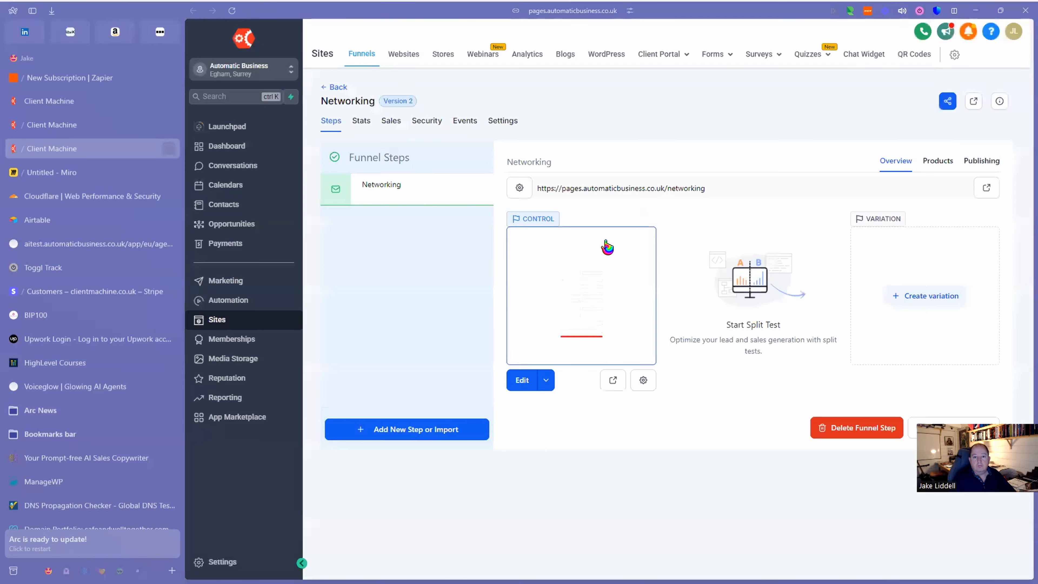
pyautogui.click(240, 224)
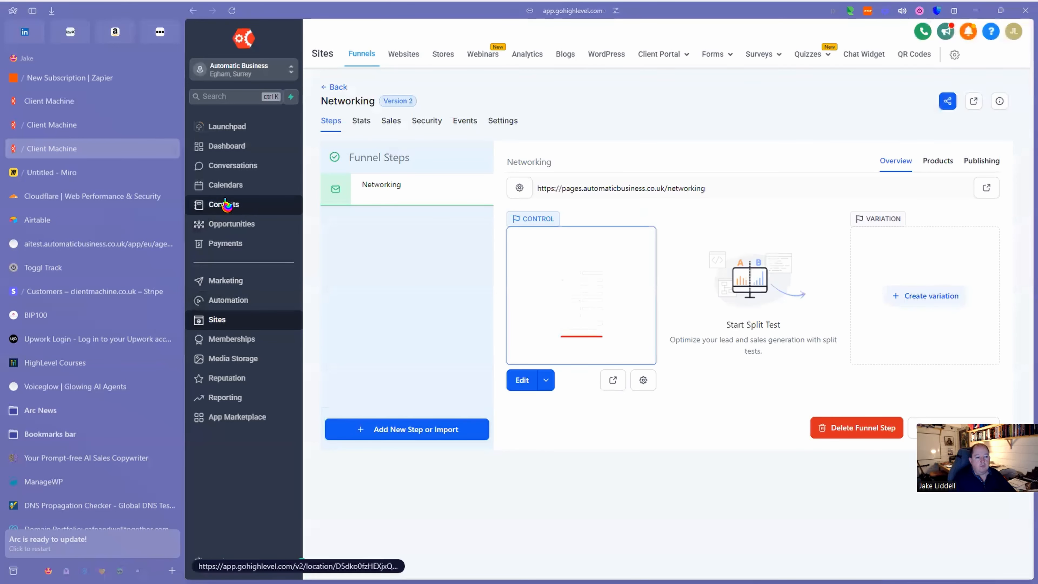
pyautogui.click(225, 205)
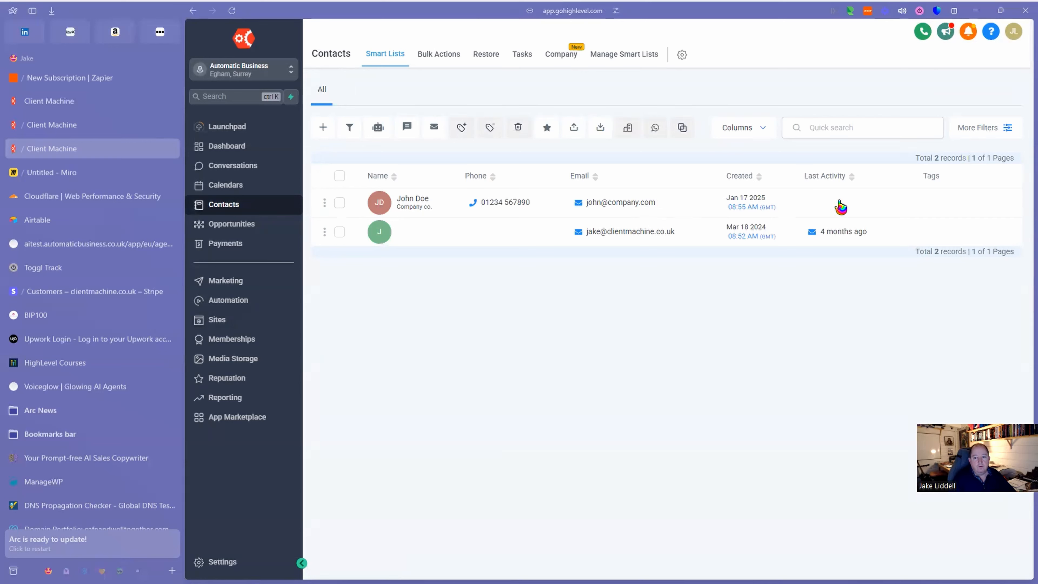
pyautogui.click(411, 206)
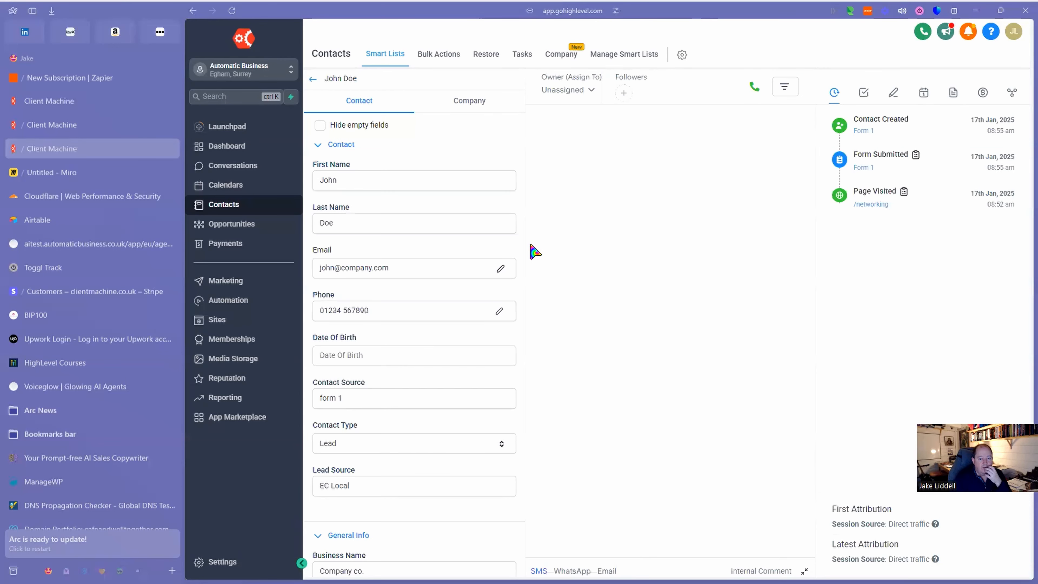
pyautogui.scroll(-3, 478, 263)
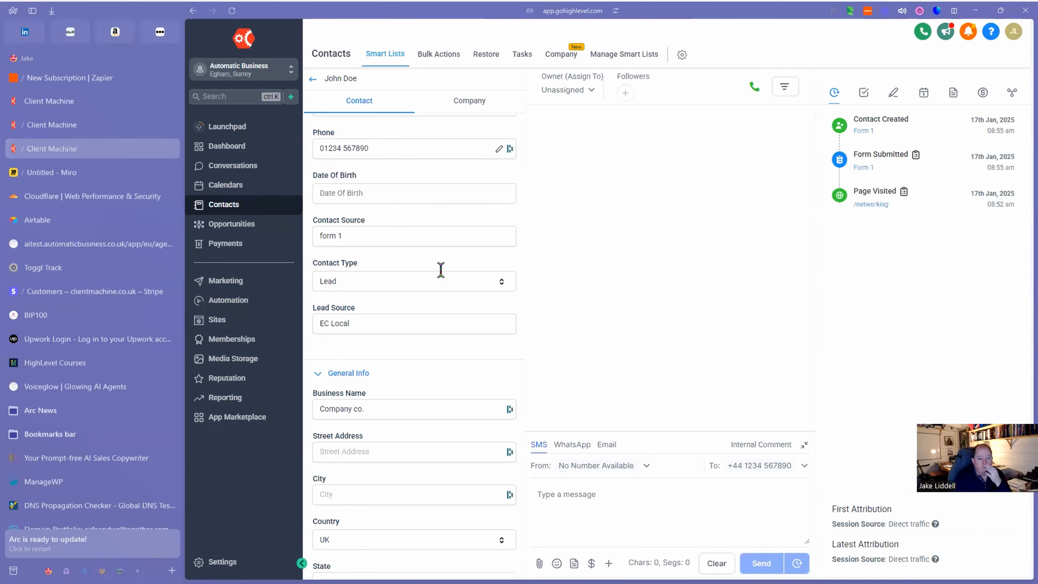
pyautogui.scroll(-3, 444, 274)
pyautogui.scroll(-13, 441, 269)
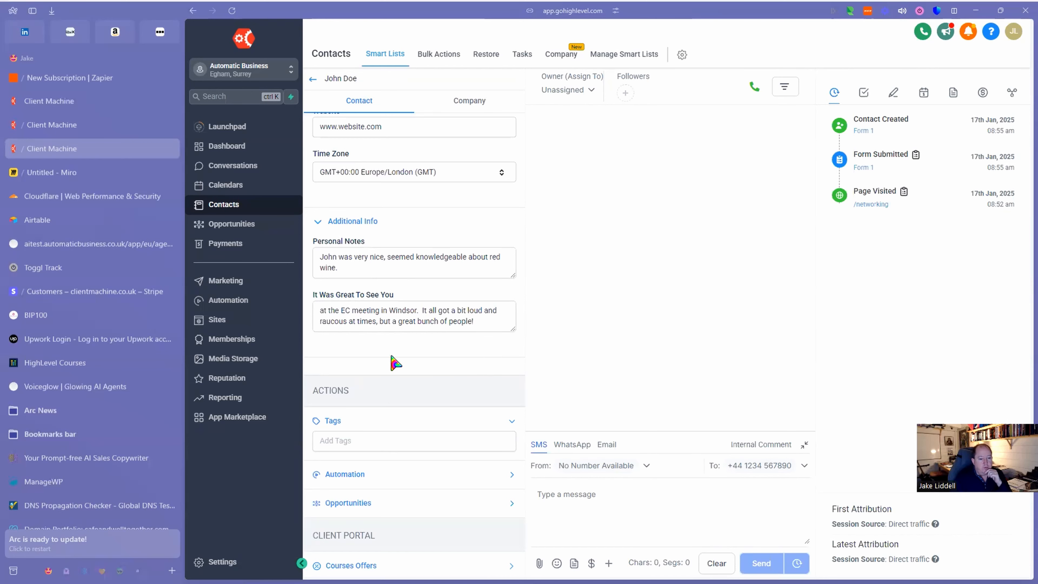
# Create a new workflow from scratch with a Form Submitted trigger.
pyautogui.click(239, 307)
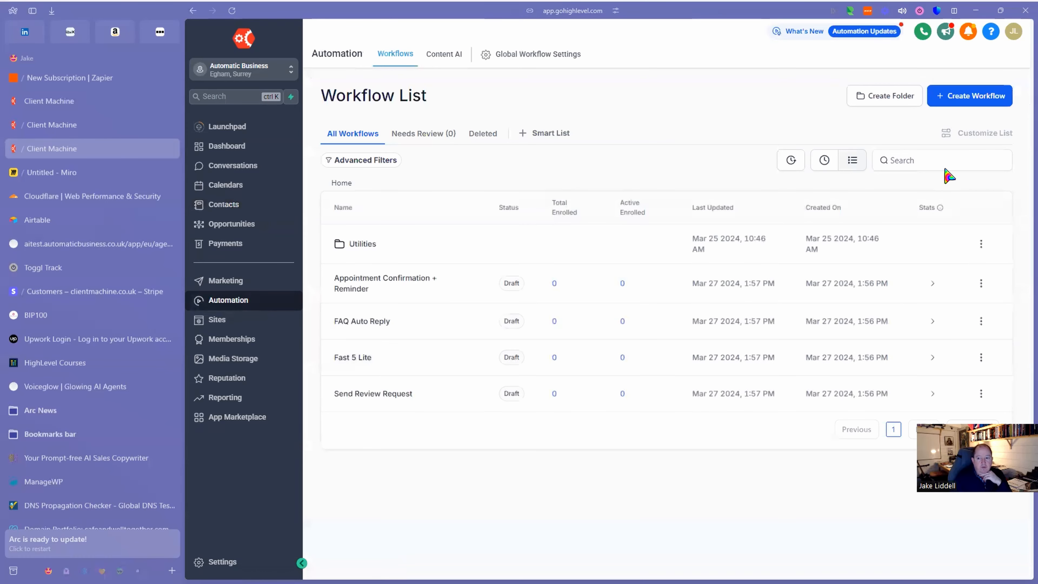
pyautogui.click(983, 98)
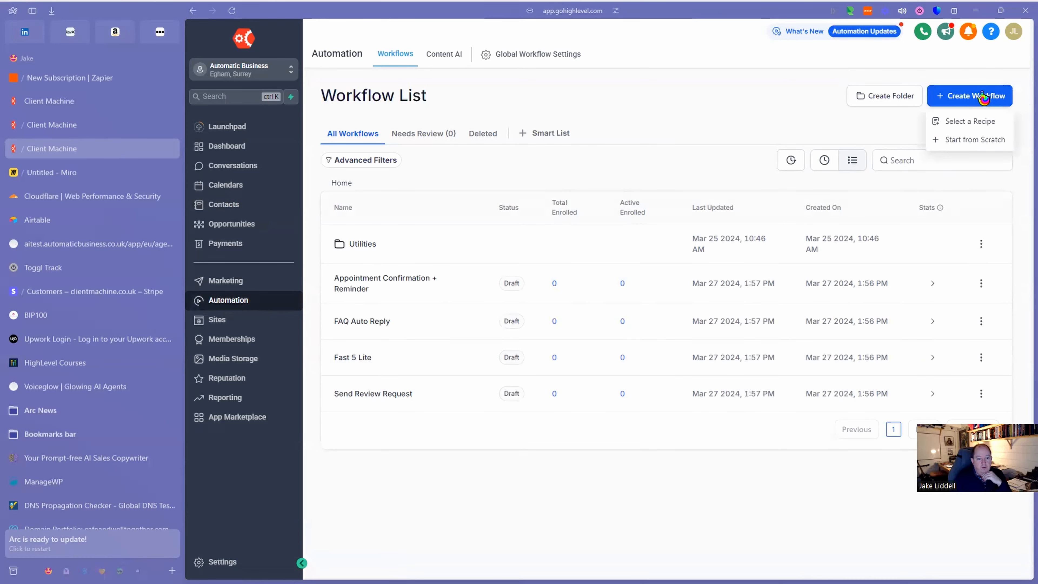
pyautogui.click(965, 144)
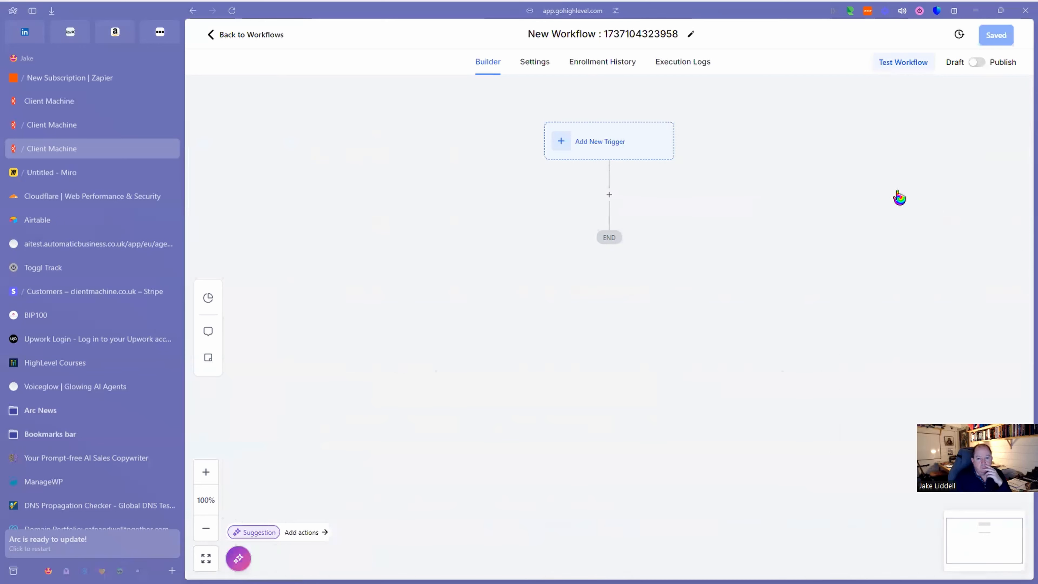
pyautogui.click(604, 144)
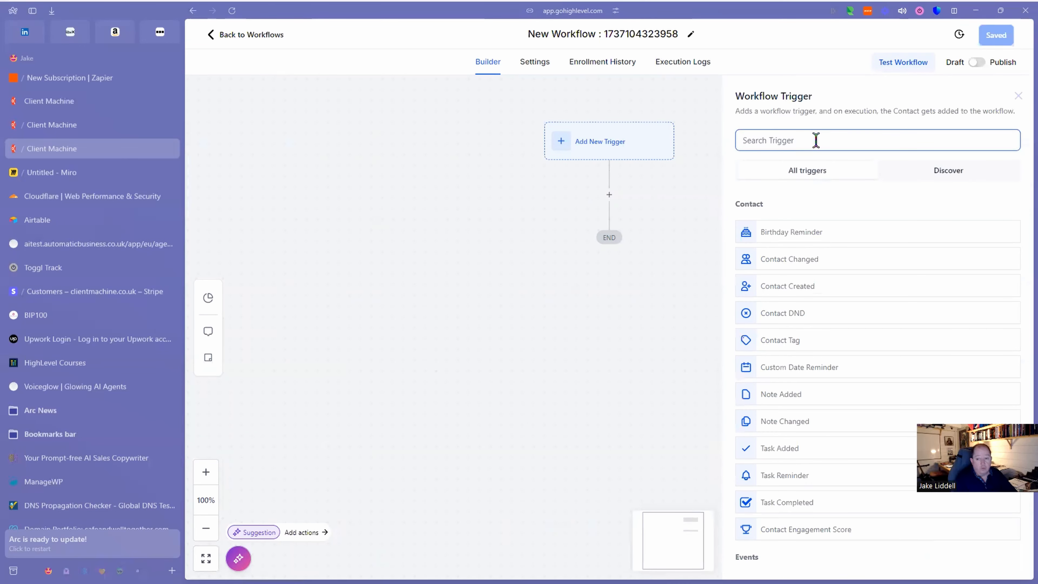
pyautogui.write('for')
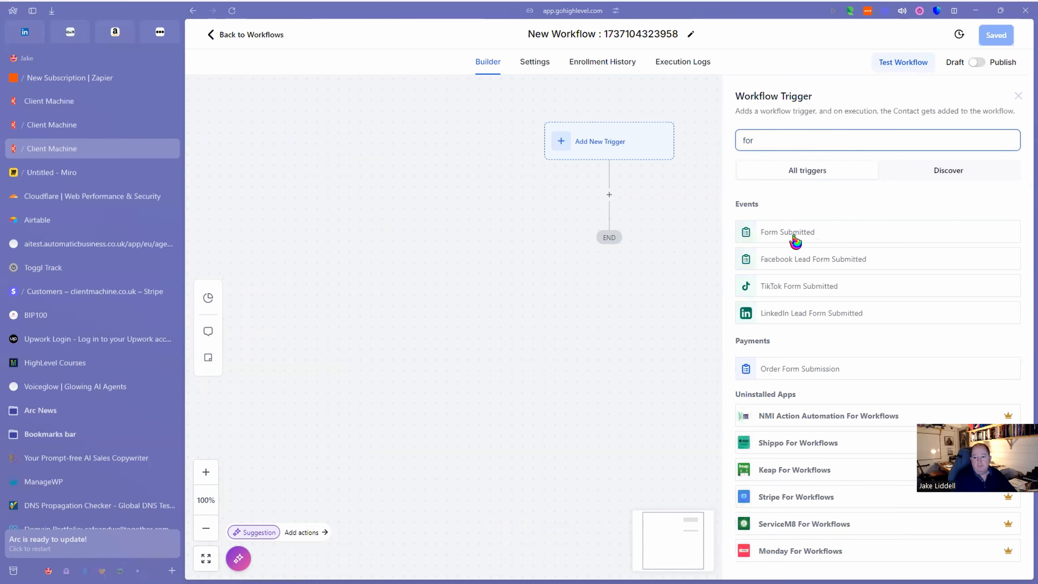
pyautogui.click(794, 237)
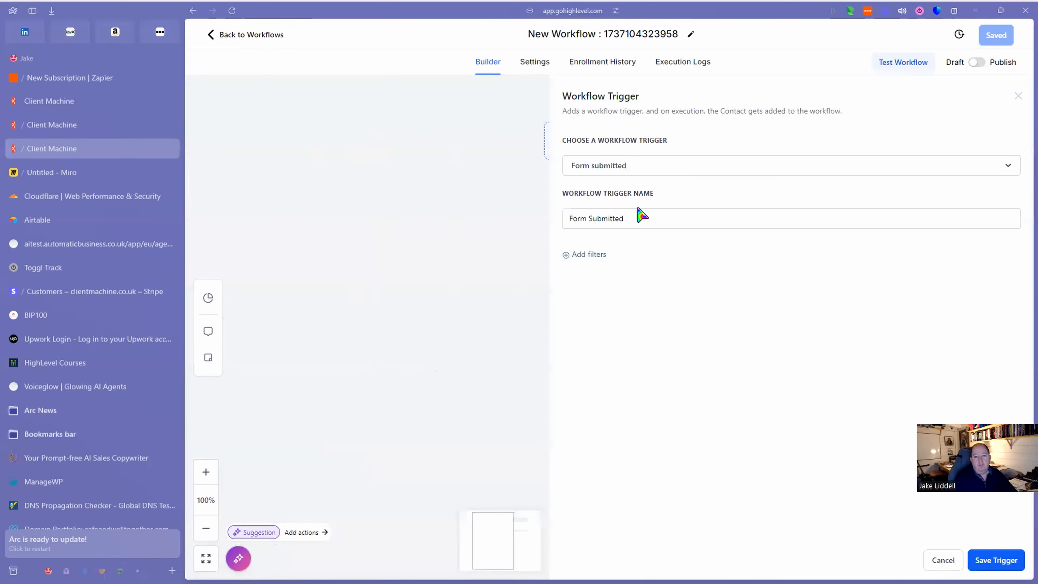
# Name the trigger 'Networking intro Form Submitted', filter it to Form 1, and save it.
pyautogui.doubleClick(604, 218)
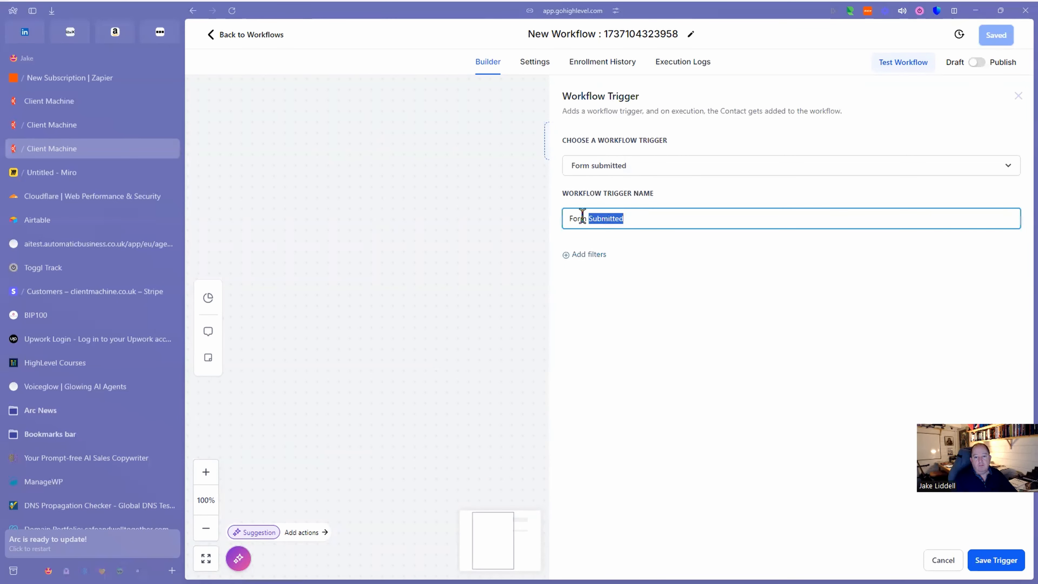
pyautogui.click(568, 218)
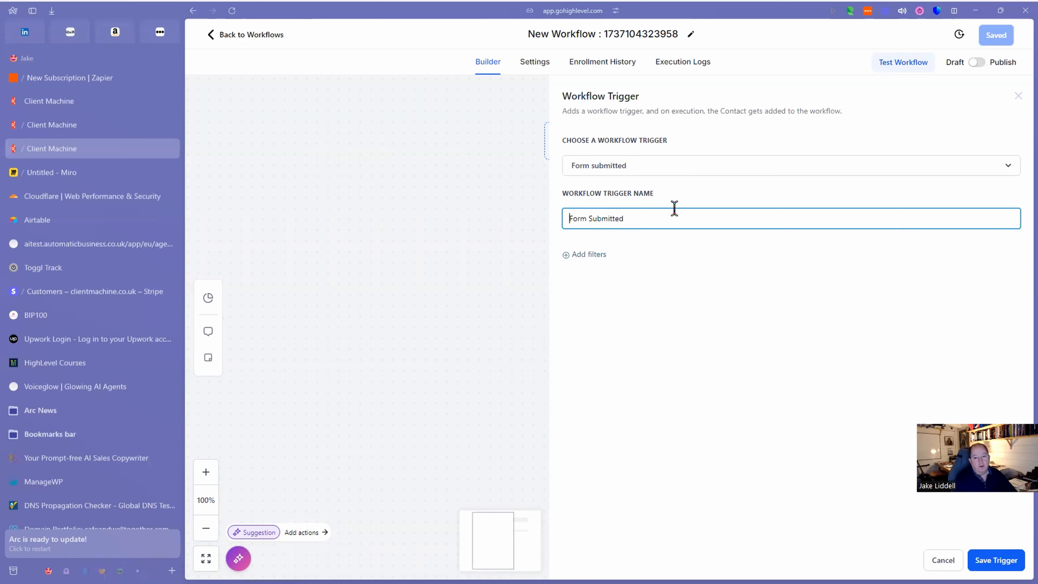
pyautogui.write('N')
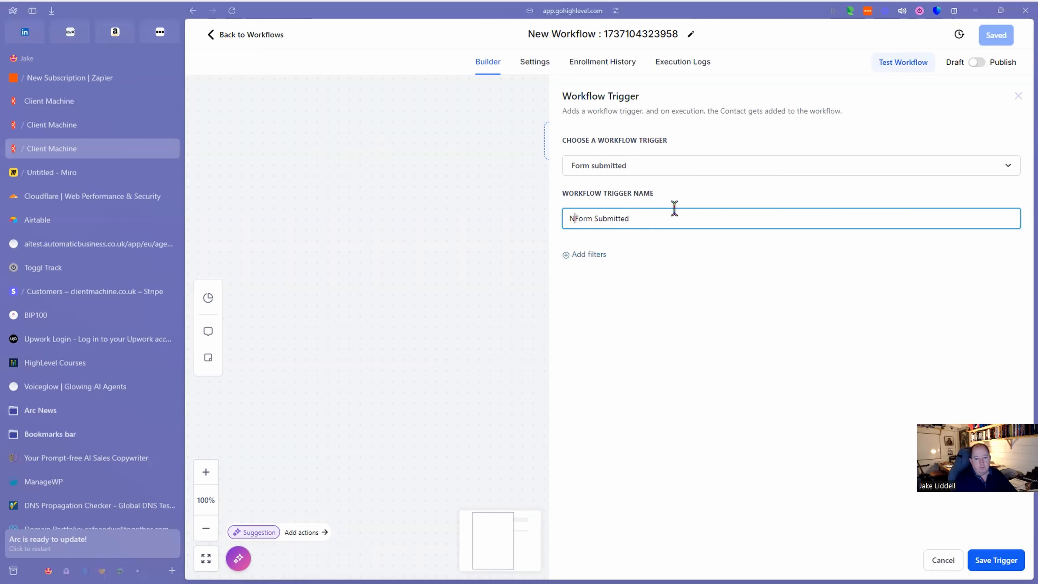
pyautogui.write('etworking intro form')
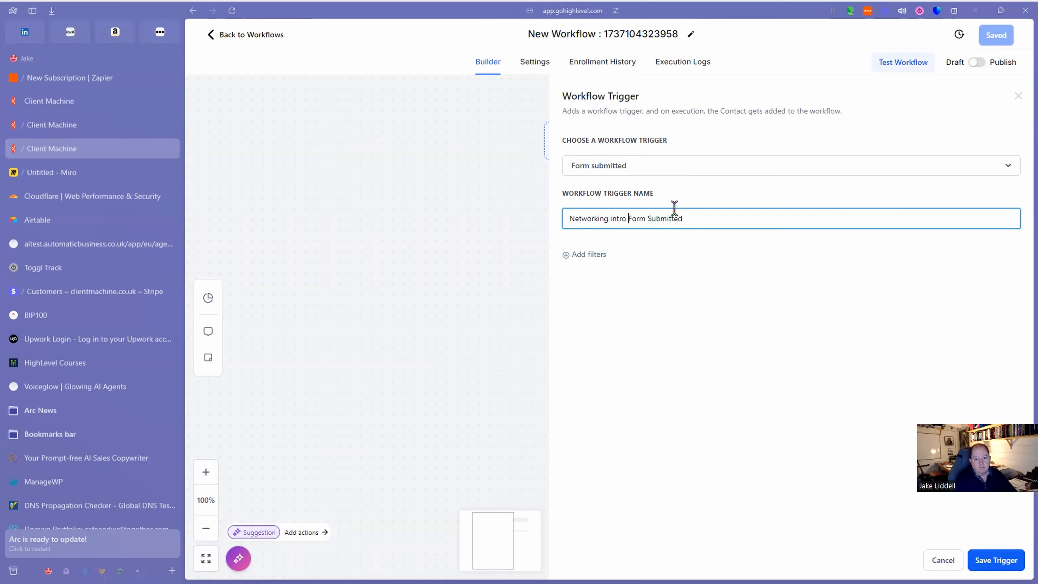
pyautogui.press('BackSpace')
pyautogui.press('BackSpace')
pyautogui.press('BackSpace')
pyautogui.press('BackSpace')
pyautogui.click(591, 256)
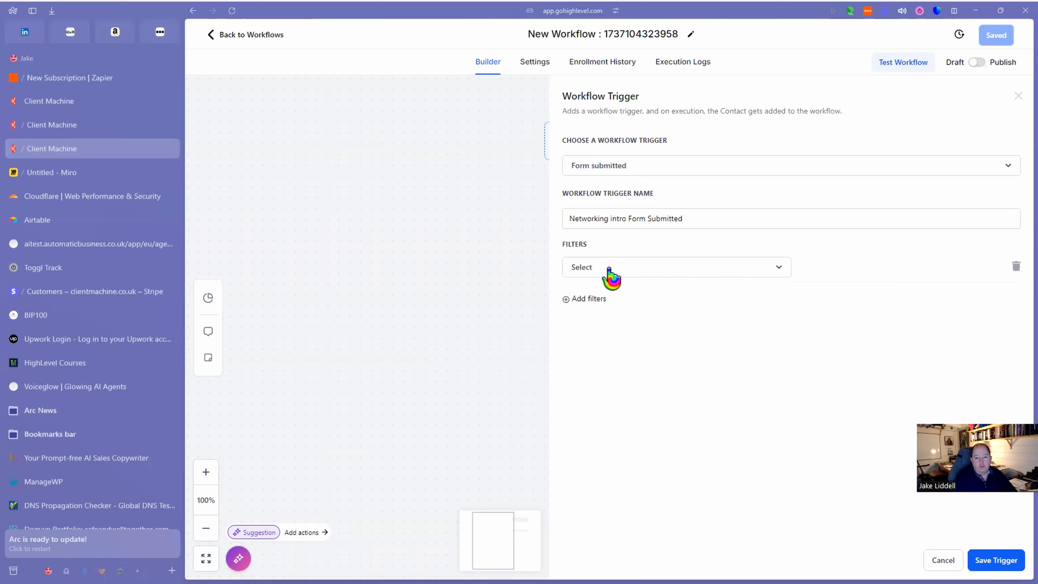
pyautogui.click(642, 269)
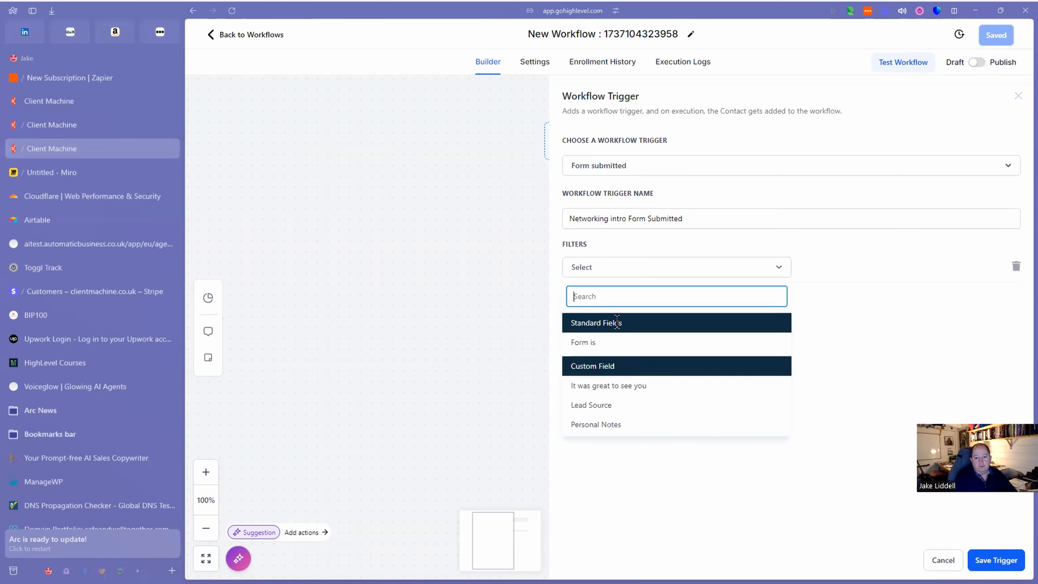
pyautogui.click(591, 343)
pyautogui.click(826, 271)
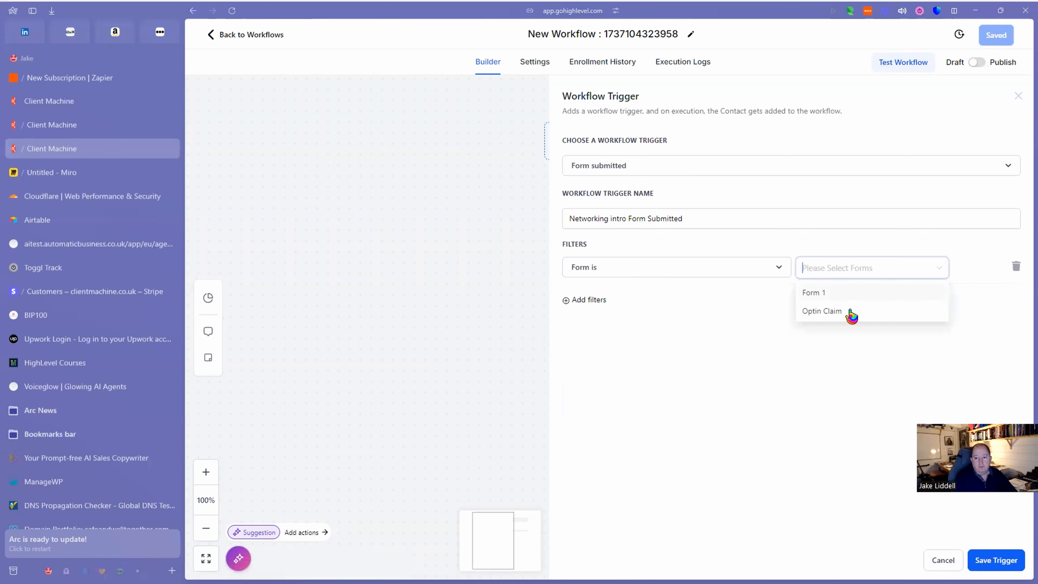
pyautogui.click(814, 297)
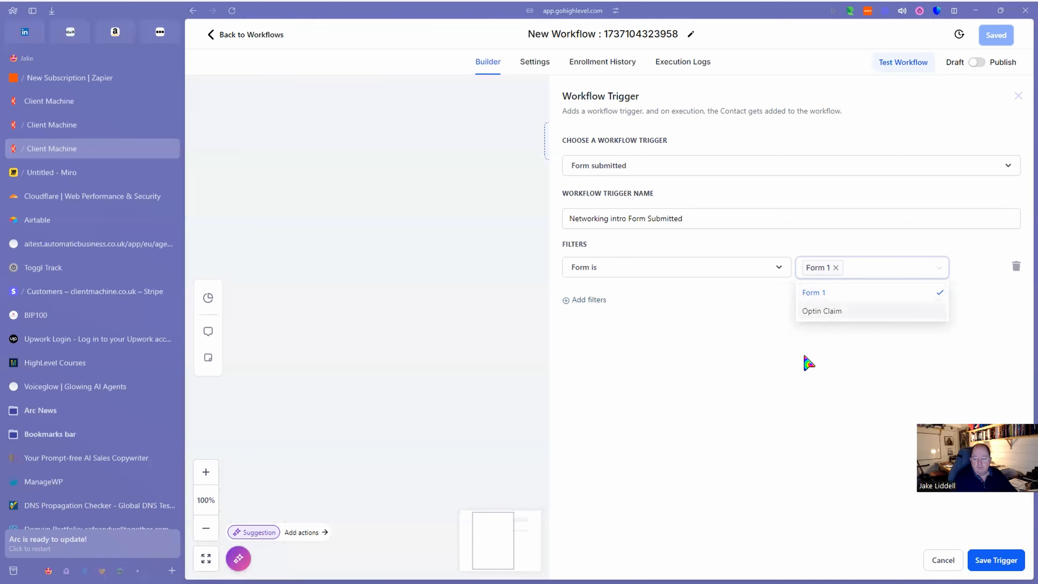
pyautogui.click(1003, 562)
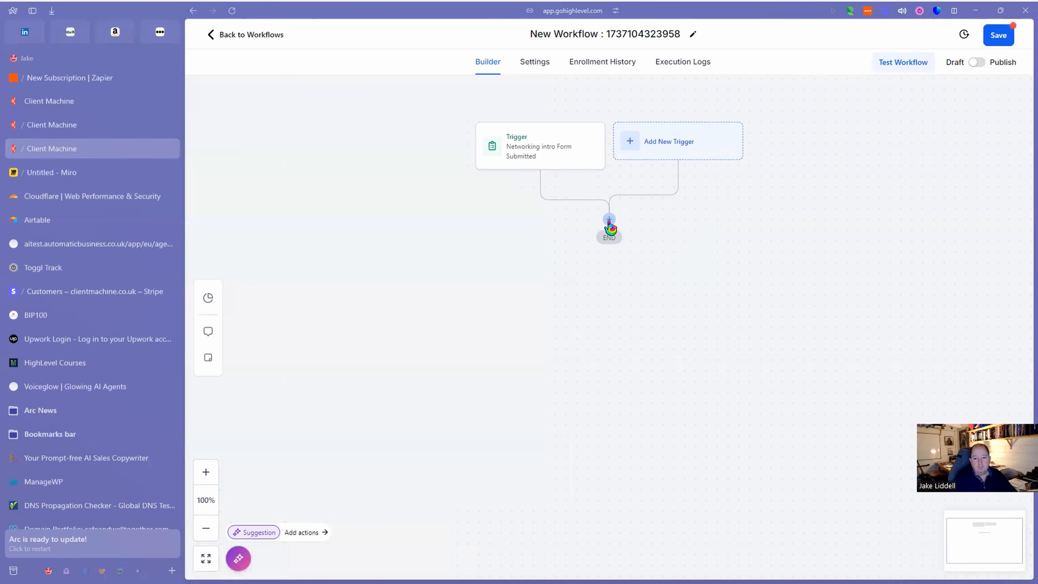
# Add a Send Email action after the trigger.
pyautogui.click(610, 221)
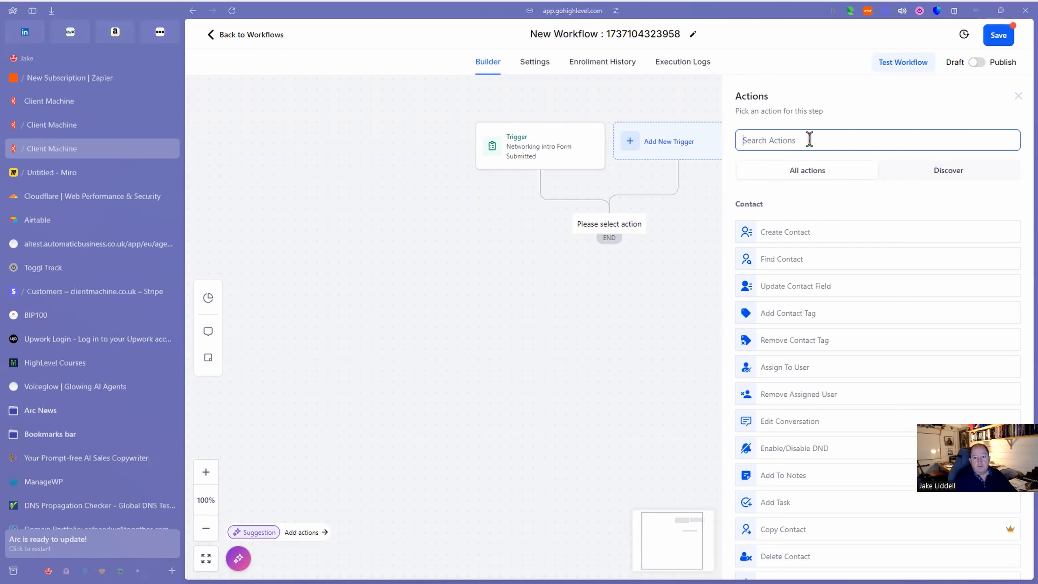
pyautogui.write('em')
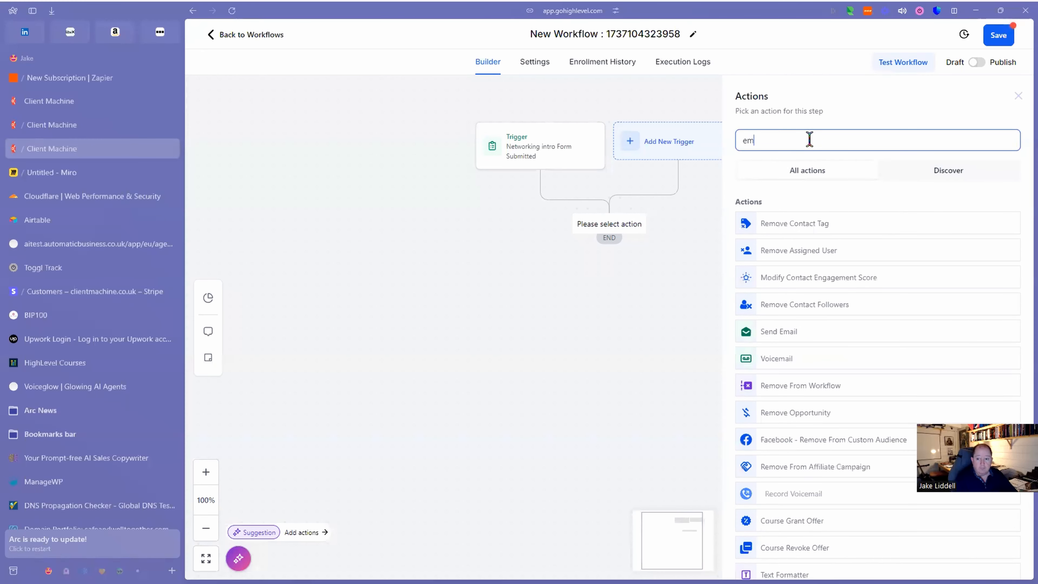
pyautogui.click(789, 331)
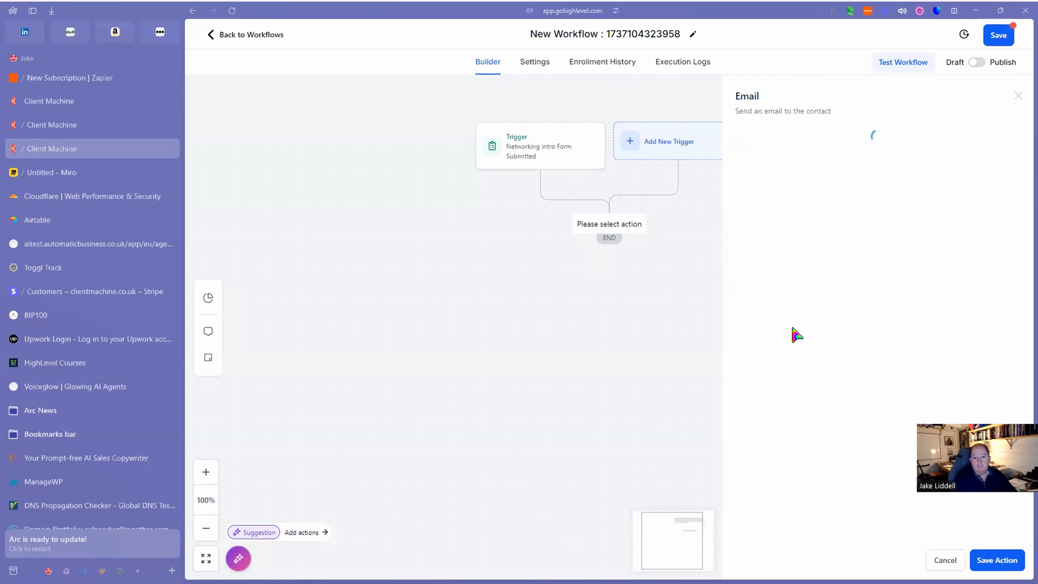
# Fill in the sender's name and e-mail address and the subject 'Great to meet you'.
pyautogui.click(764, 177)
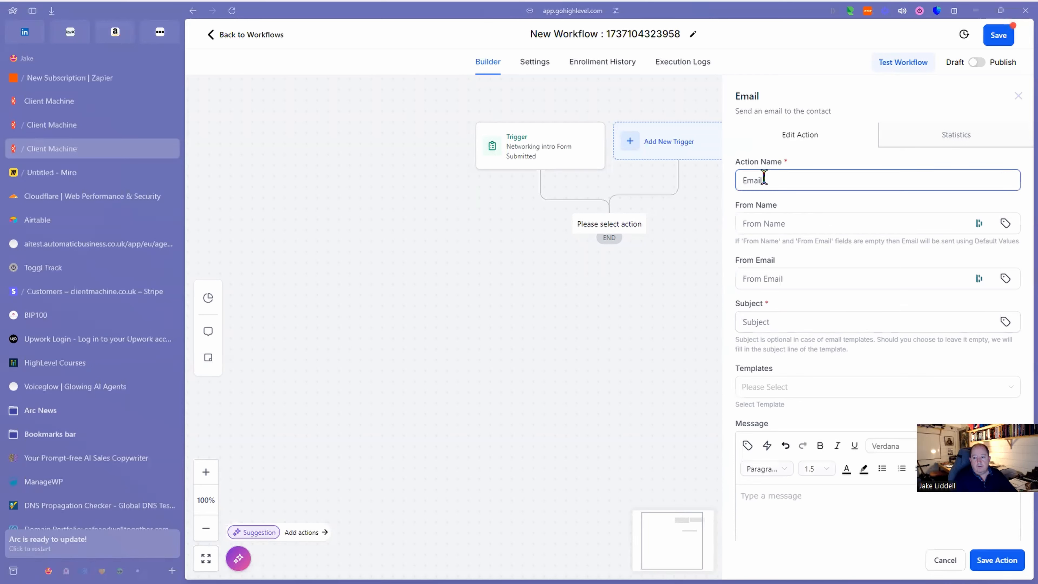
pyautogui.click(803, 223)
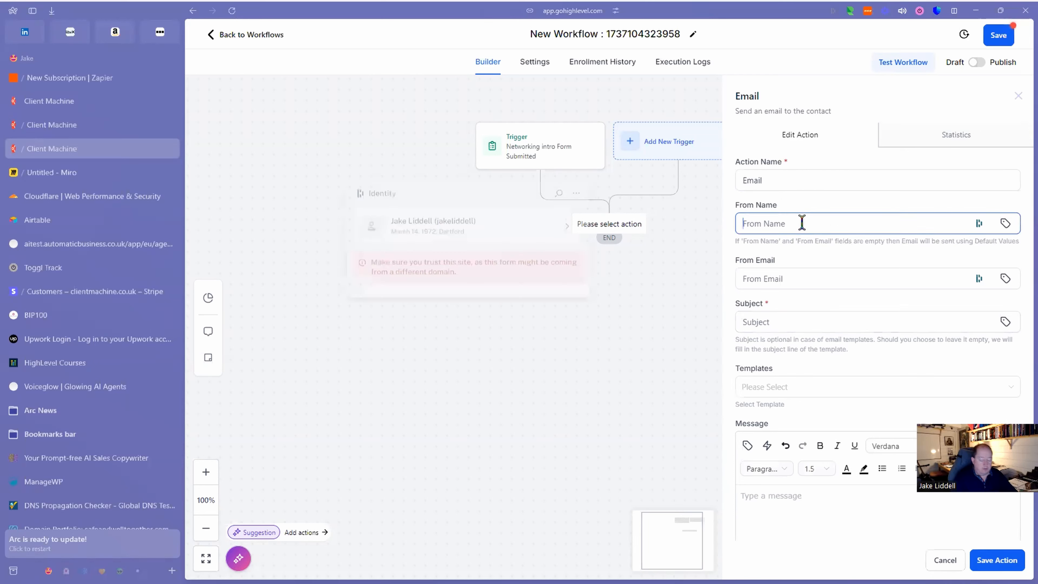
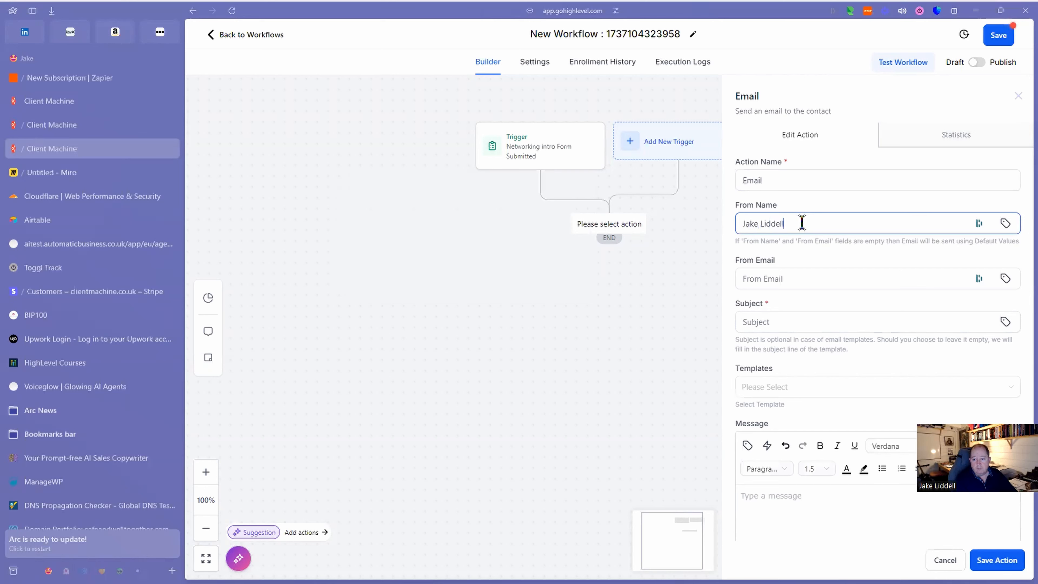
pyautogui.click(777, 282)
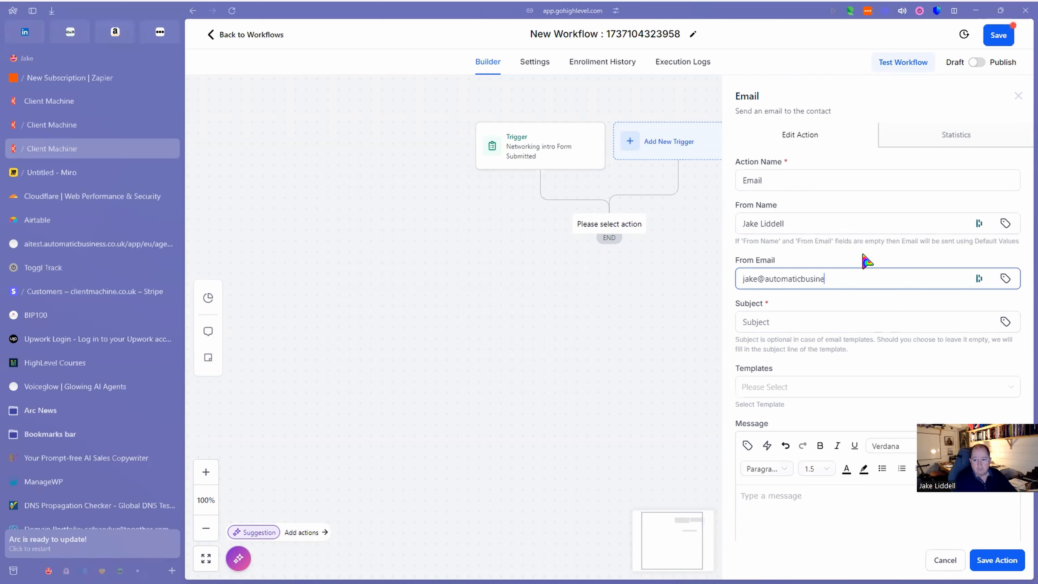
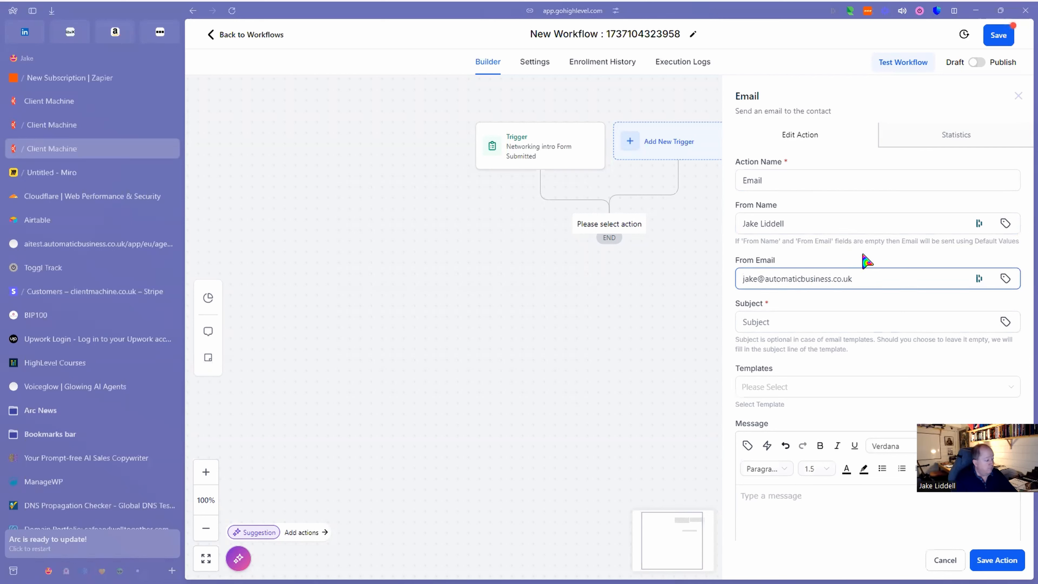
pyautogui.click(797, 322)
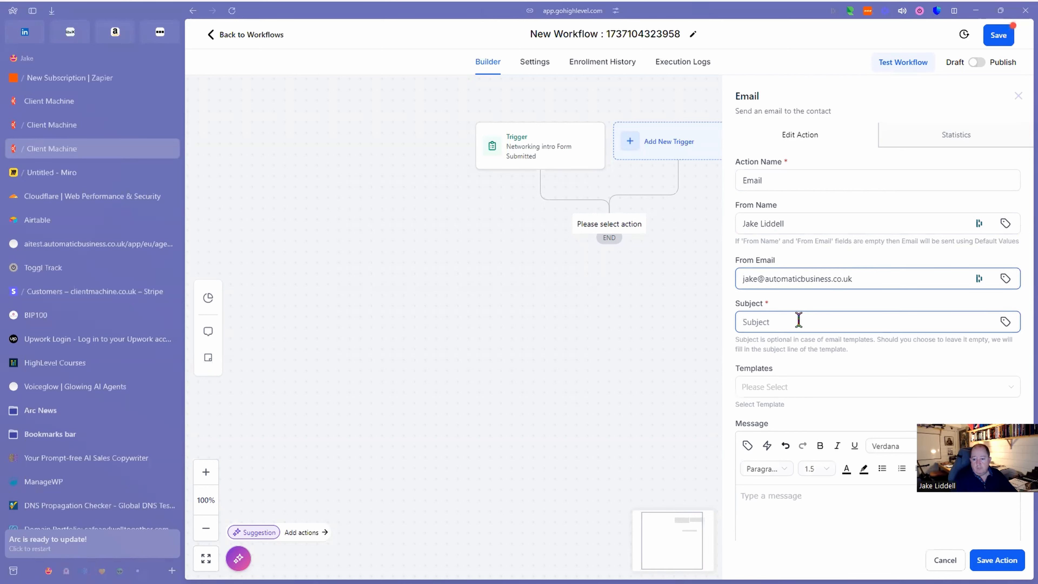
pyautogui.write('Great to meet you')
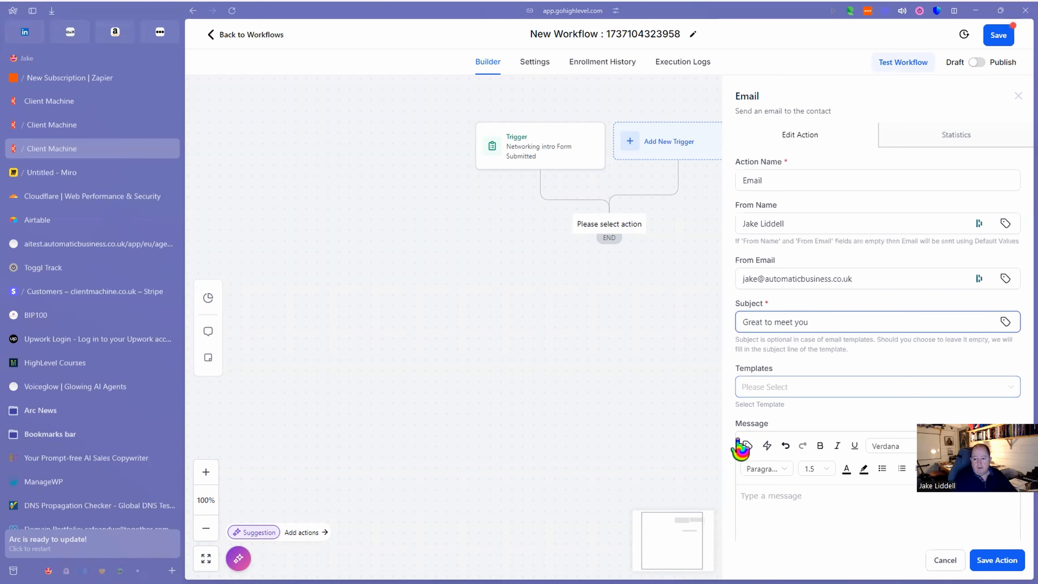
pyautogui.scroll(-3, 686, 436)
pyautogui.click(797, 493)
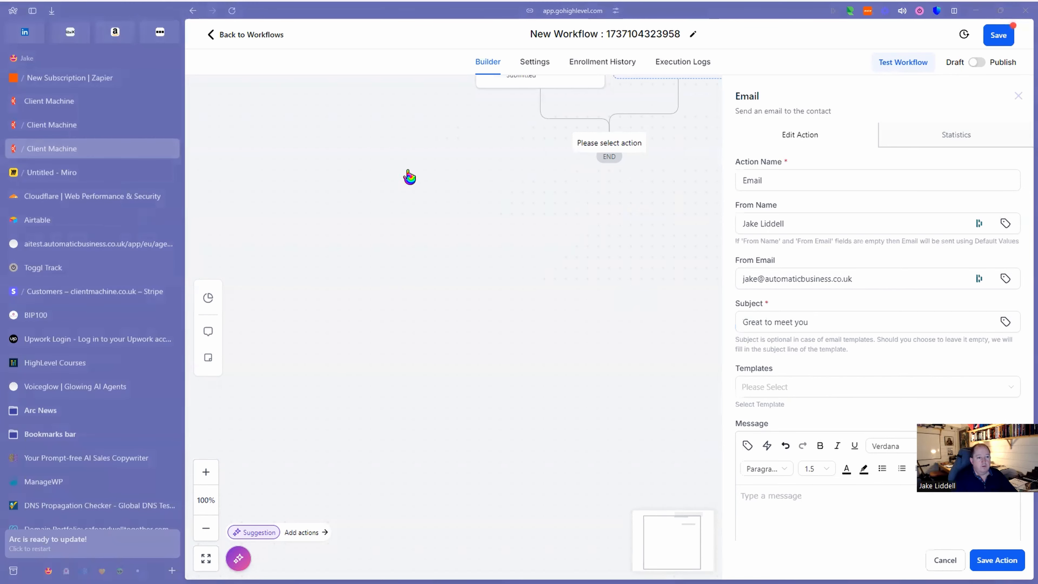
# Copy the drafted intro letter from the Miro board into the email's Message box.
pyautogui.click(77, 173)
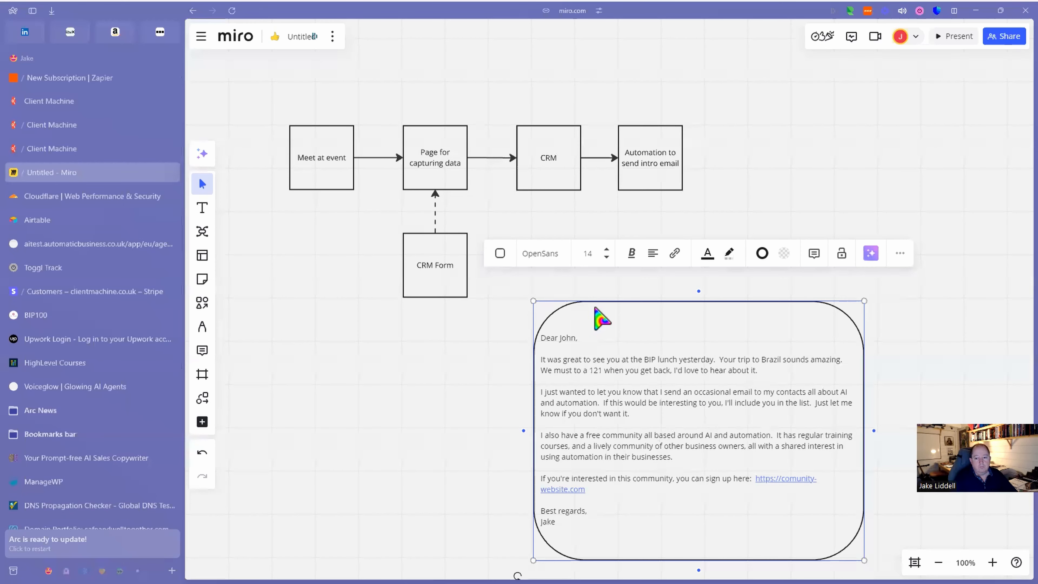
pyautogui.moveTo(542, 339); pyautogui.dragTo(582, 517)
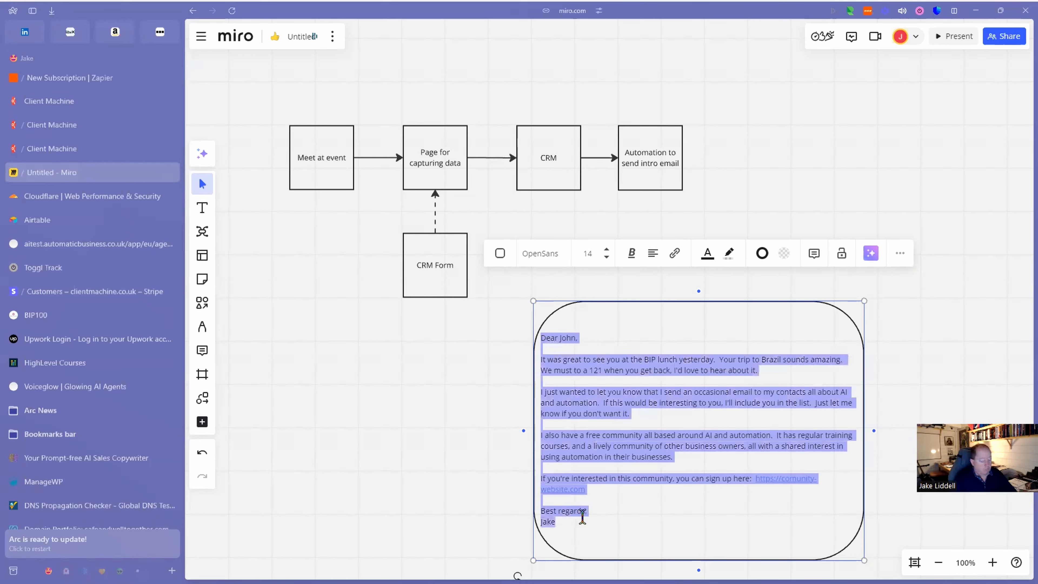
pyautogui.click(74, 149)
pyautogui.click(770, 499)
pyautogui.hotkey('ctrl', 'v')
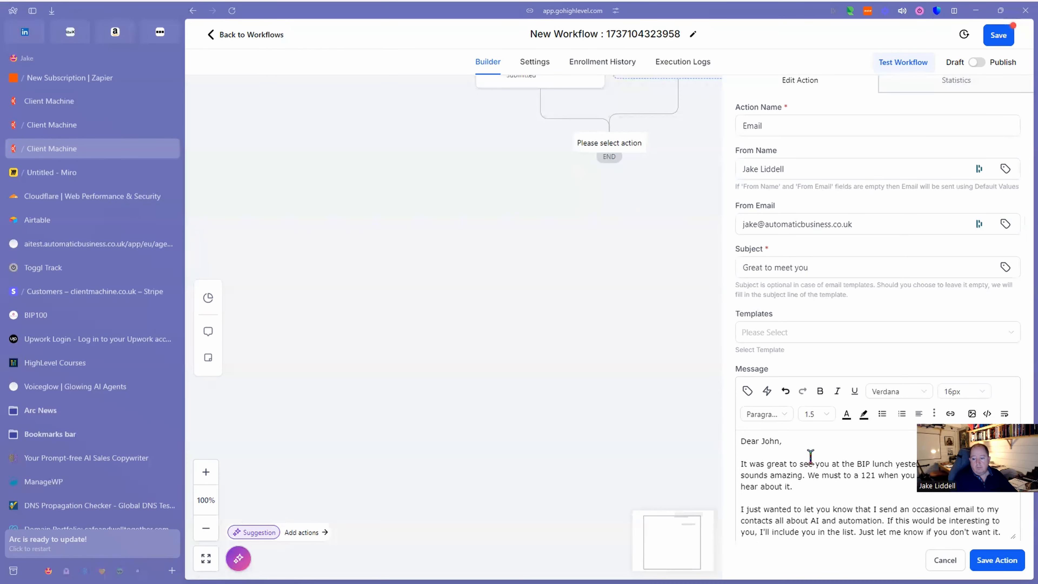
# Replace 'John' with the contact First Name tag and delete the event-specific sentence tail.
pyautogui.doubleClick(772, 442)
pyautogui.press('BackSpace')
pyautogui.click(747, 391)
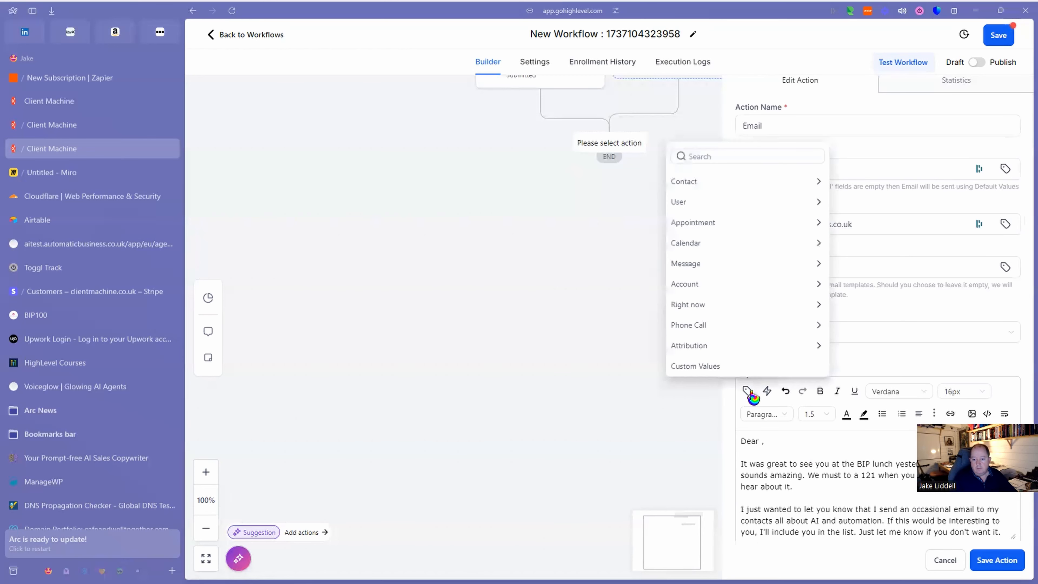
pyautogui.click(705, 182)
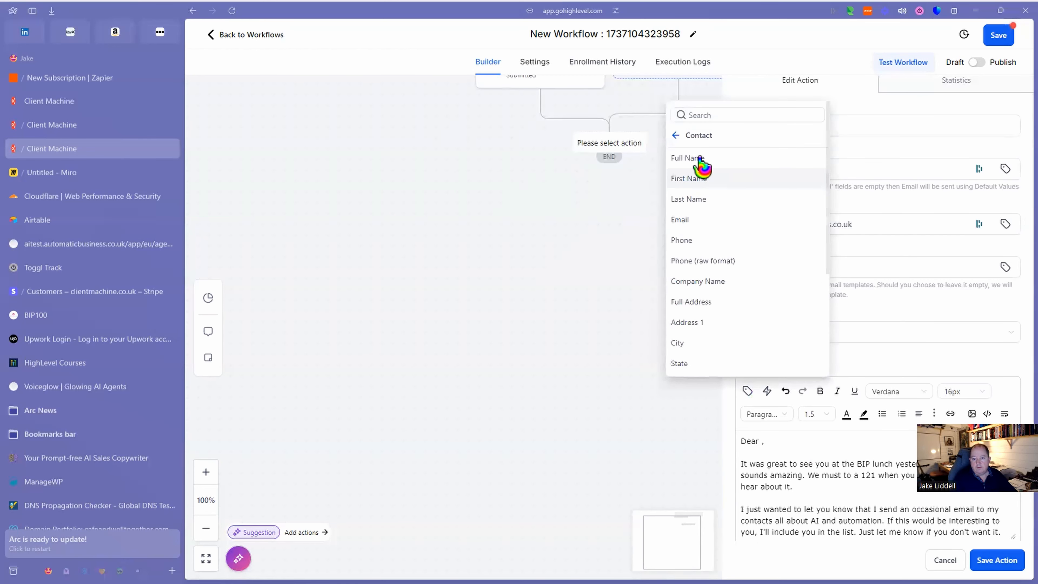
pyautogui.click(692, 180)
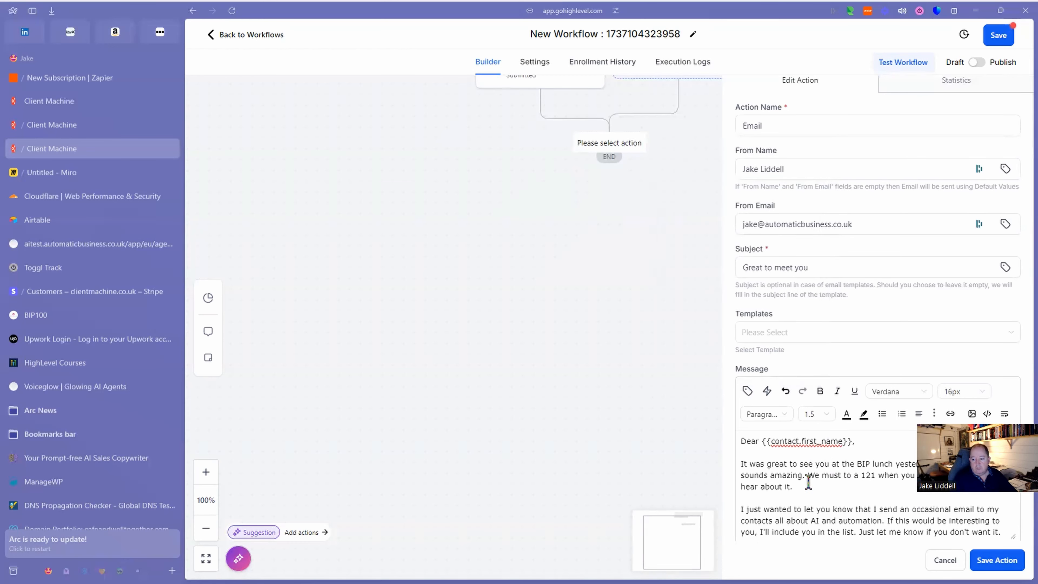
pyautogui.write(',')
pyautogui.moveTo(804, 485); pyautogui.dragTo(832, 466)
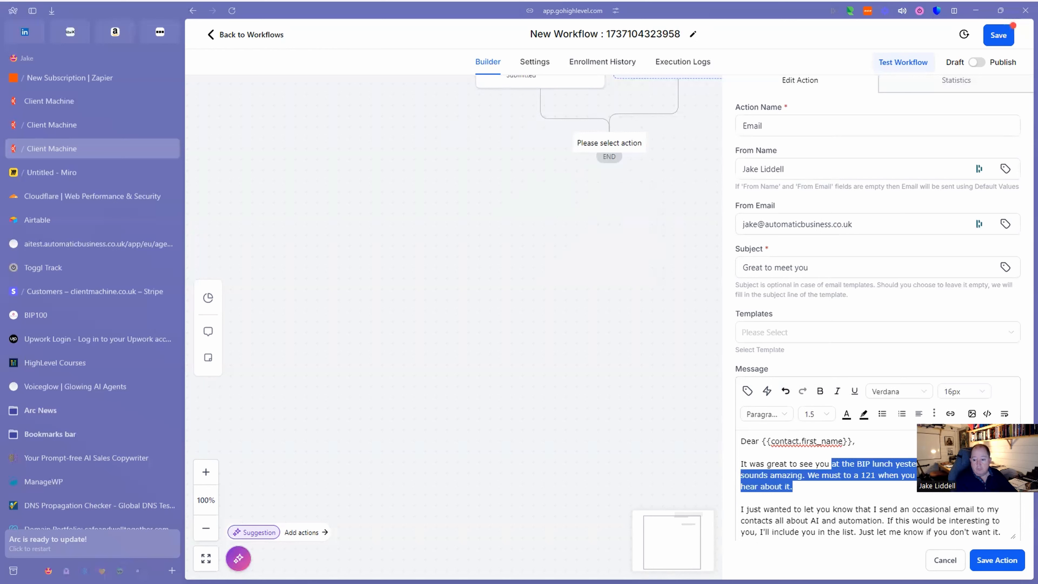
pyautogui.press('BackSpace')
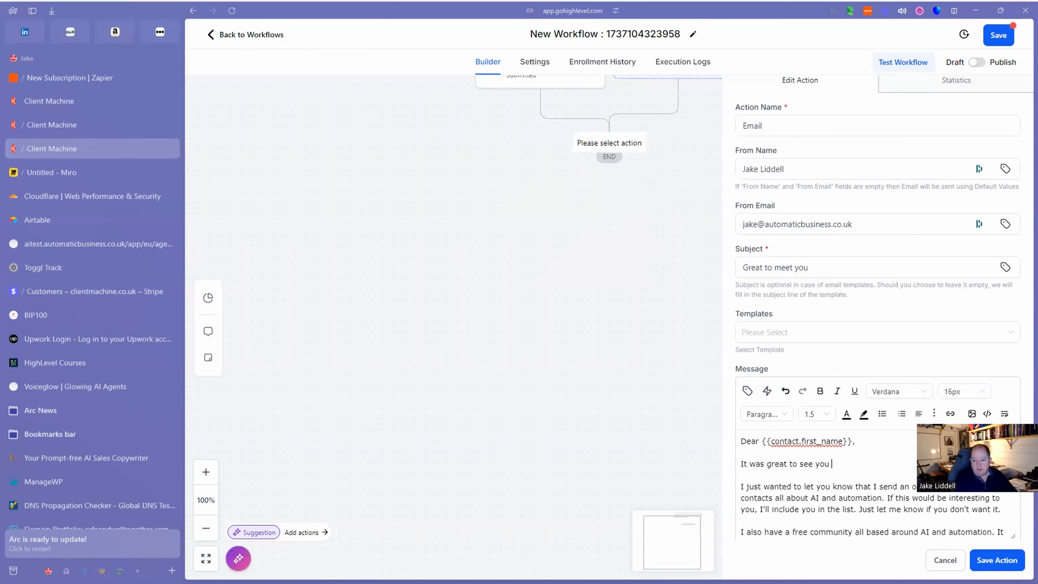
# Insert the 'It was great to see you' custom field and save the email action.
pyautogui.click(746, 392)
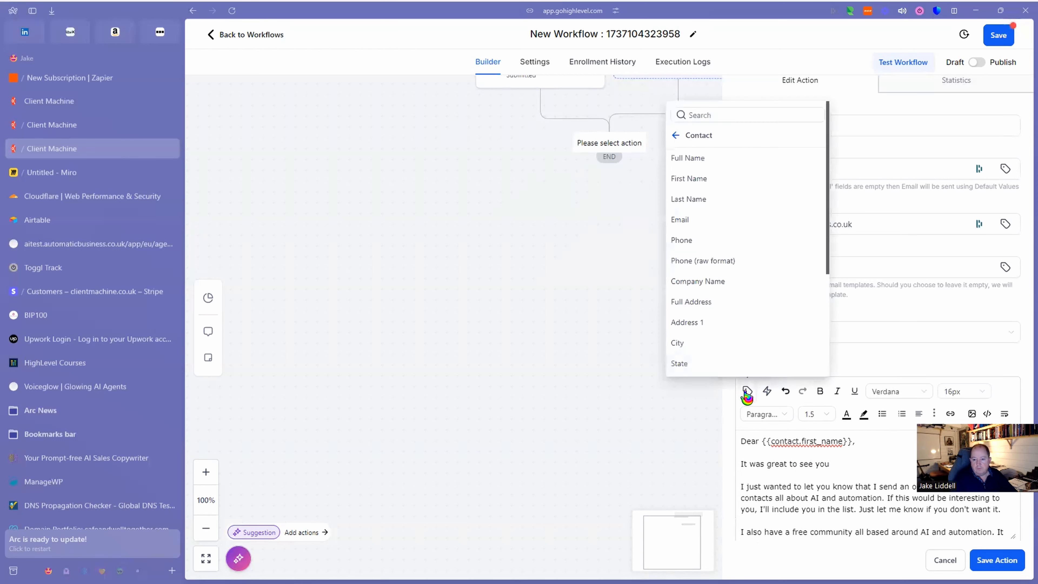
pyautogui.scroll(-4, 758, 244)
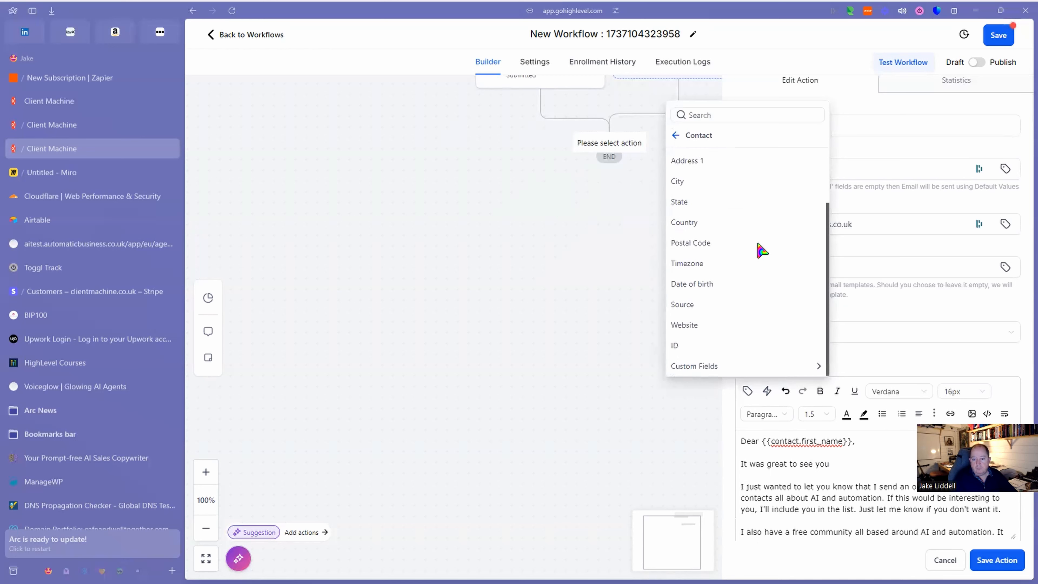
pyautogui.click(709, 368)
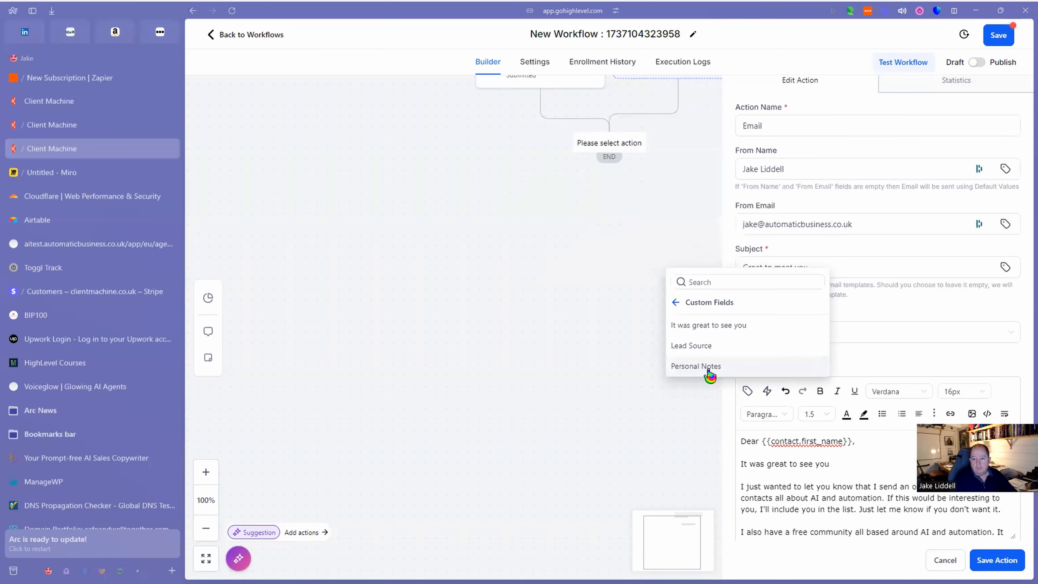
pyautogui.click(710, 326)
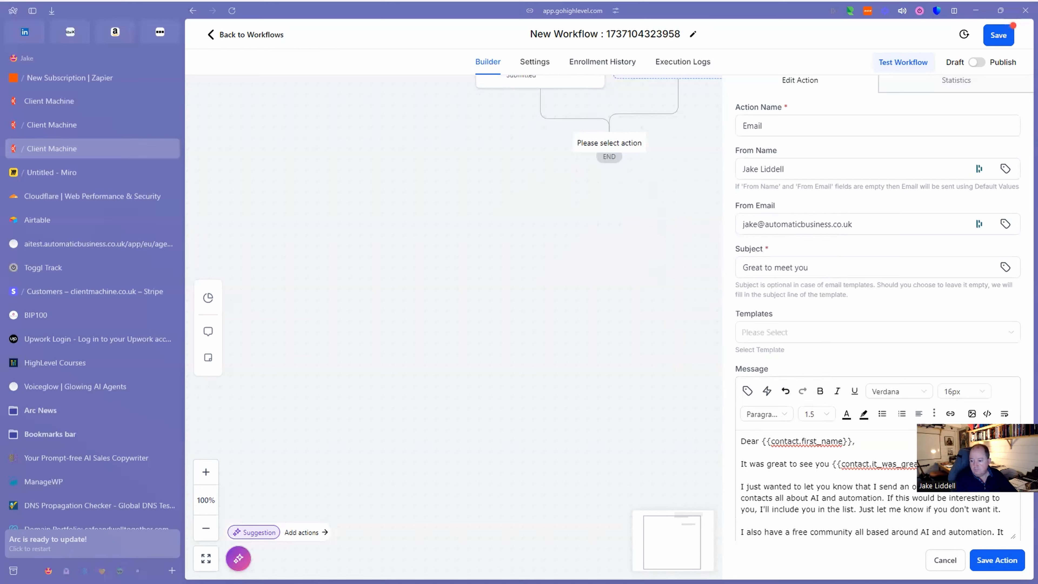
pyautogui.scroll(-1, 848, 501)
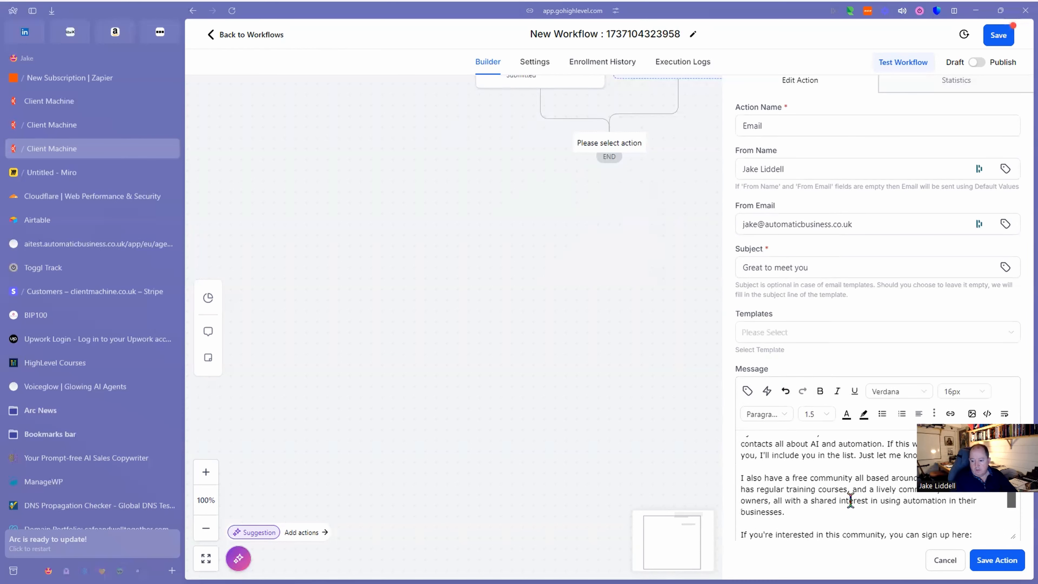
pyautogui.scroll(1, 844, 503)
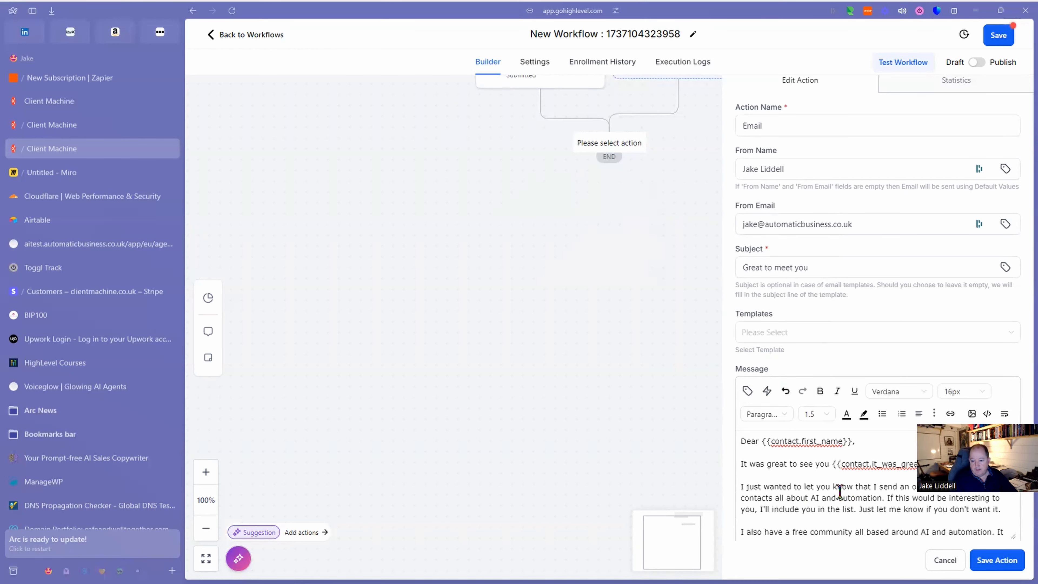
pyautogui.scroll(-3, 851, 506)
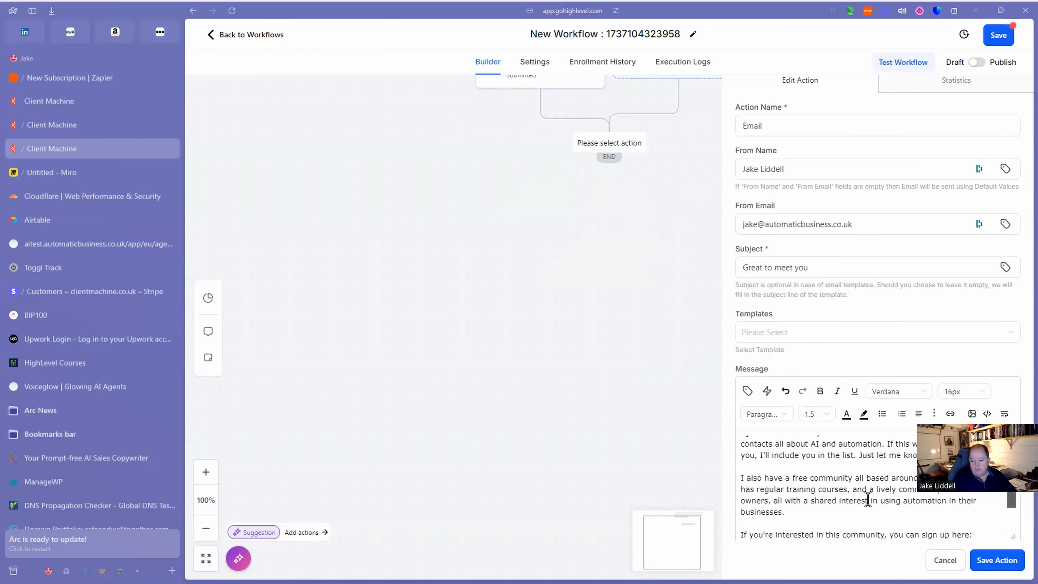
pyautogui.scroll(-2, 873, 496)
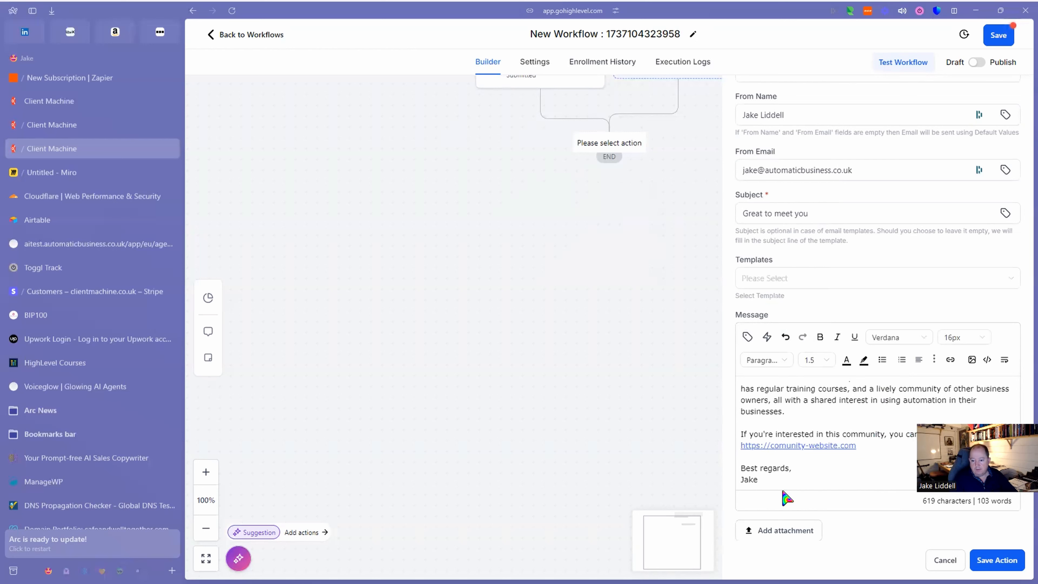
pyautogui.click(809, 534)
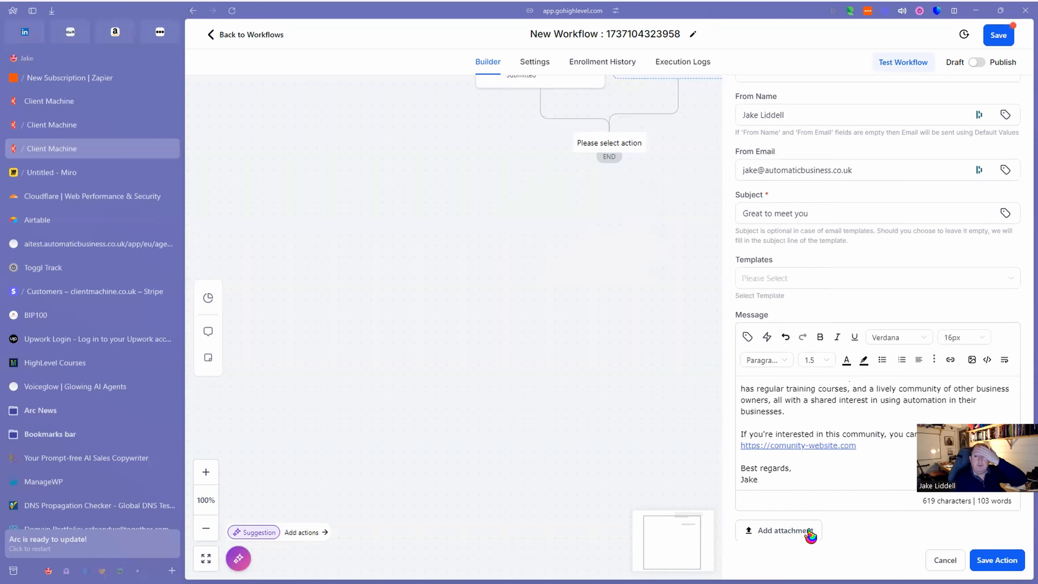
pyautogui.click(996, 560)
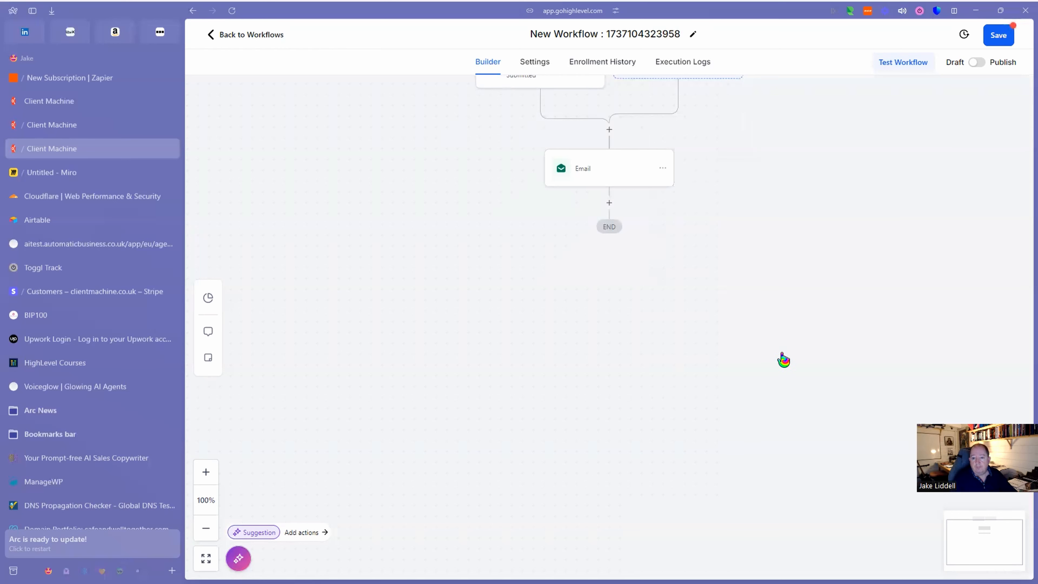
pyautogui.scroll(4, 752, 362)
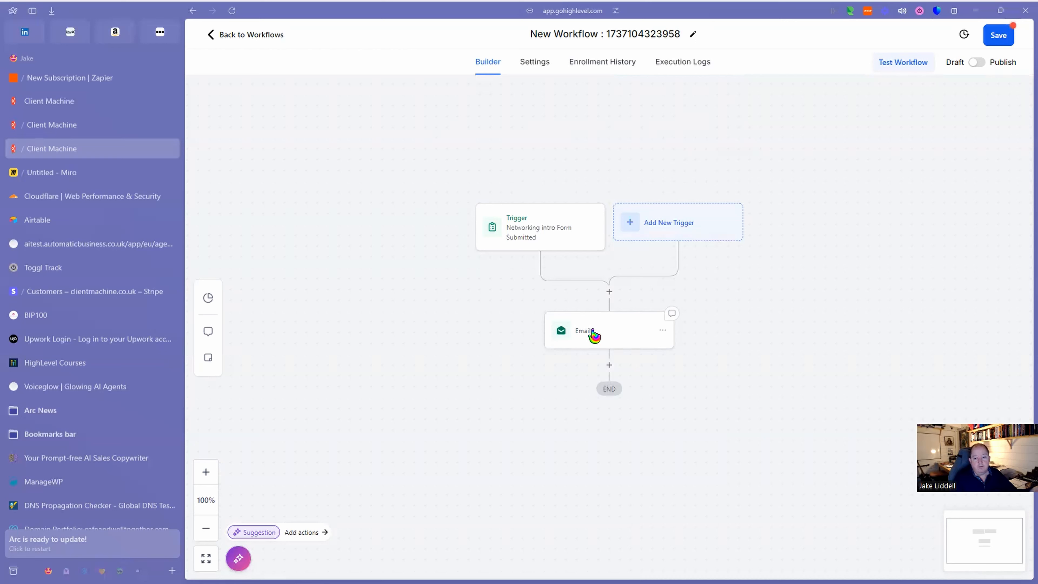
# Insert a time-delay Wait step before the Email, enabling the advanced resume window.
pyautogui.click(609, 293)
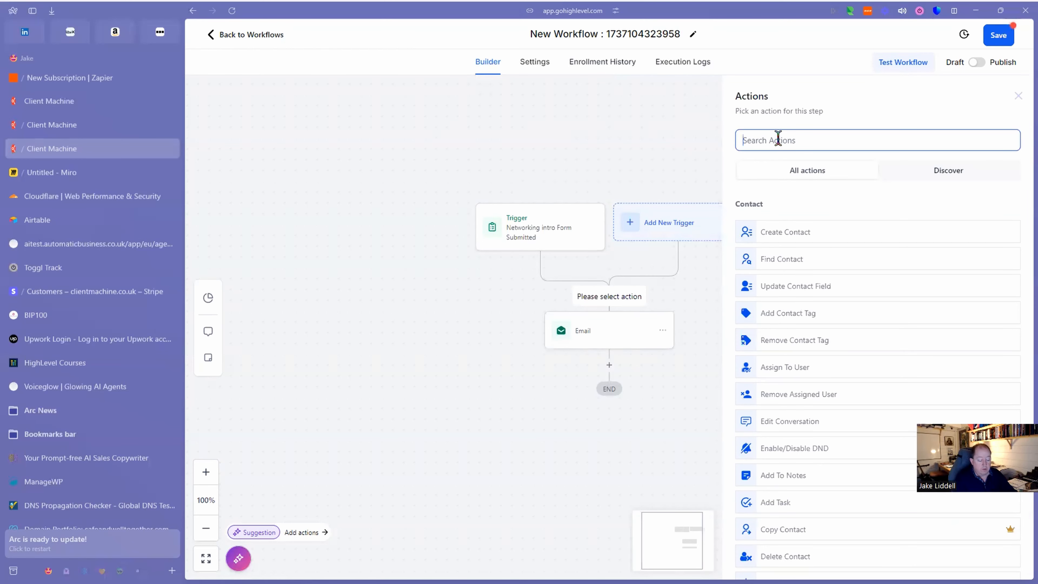
pyautogui.write('wai')
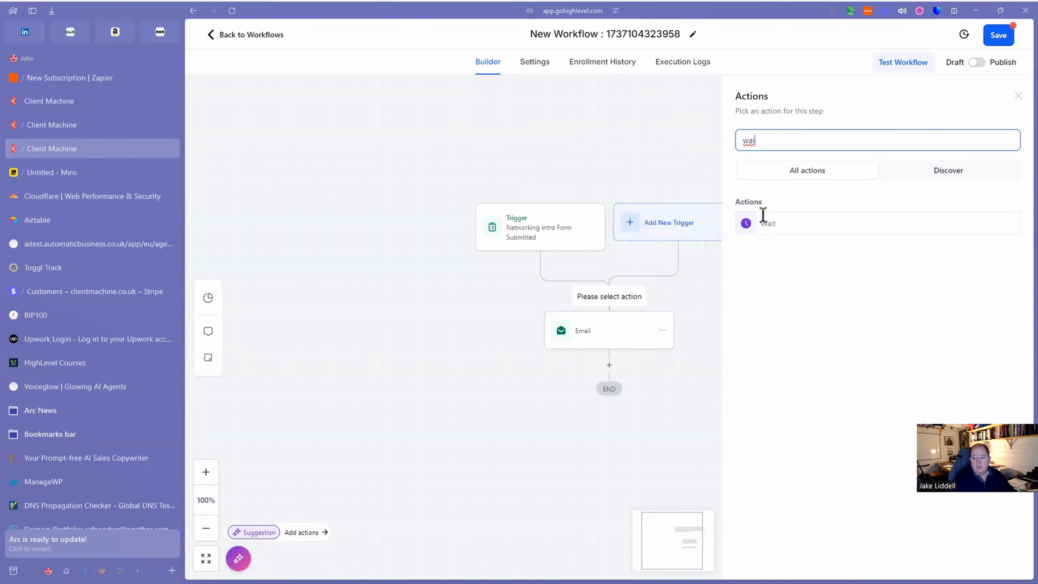
pyautogui.click(770, 227)
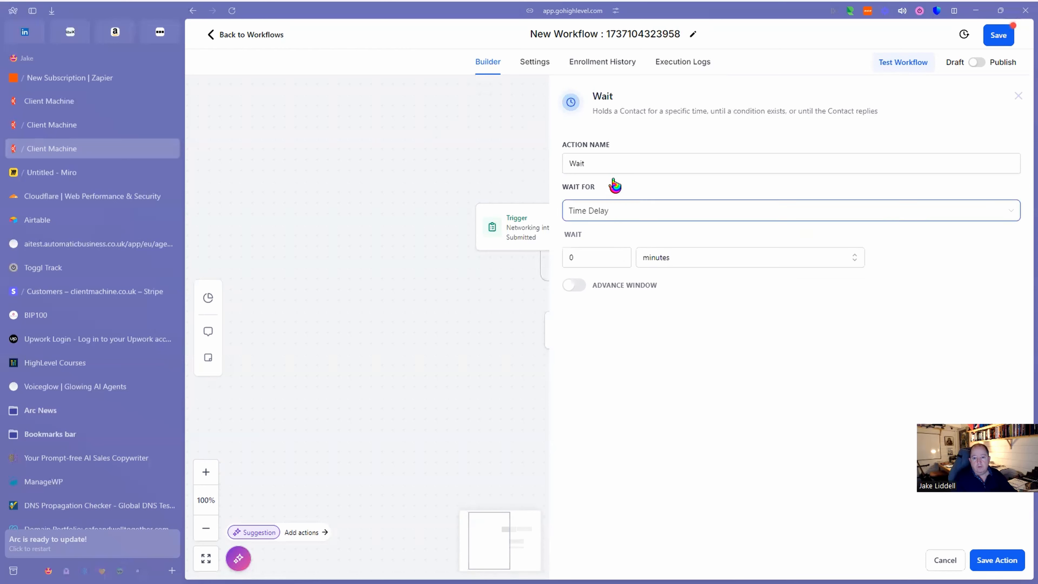
pyautogui.click(620, 213)
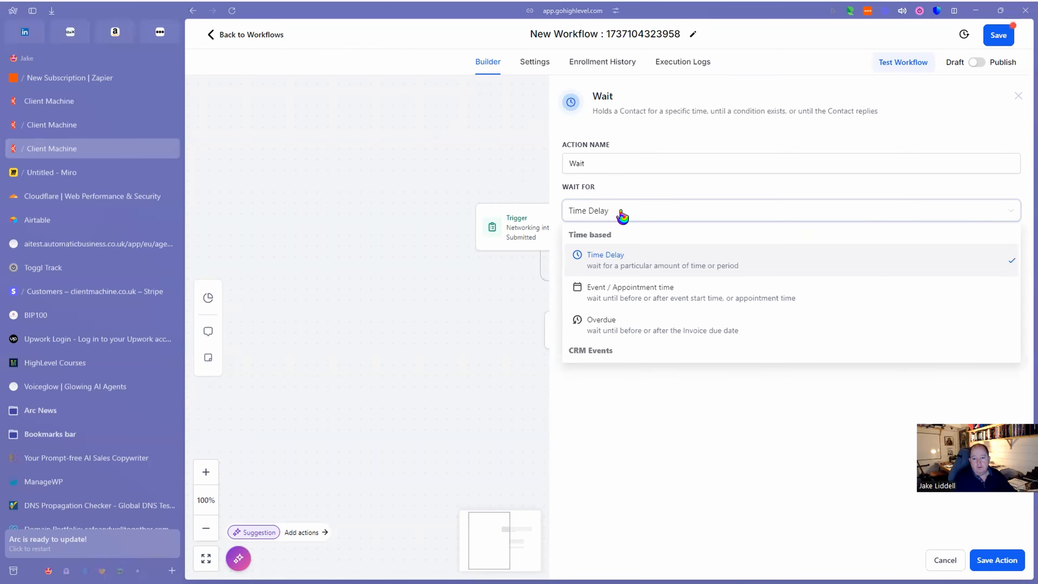
pyautogui.click(622, 214)
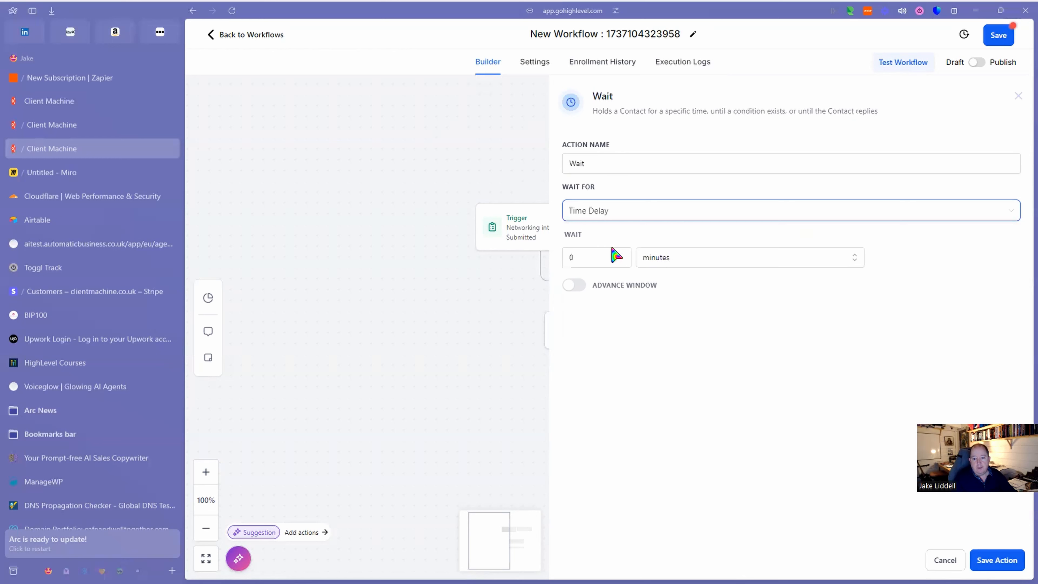
pyautogui.click(577, 286)
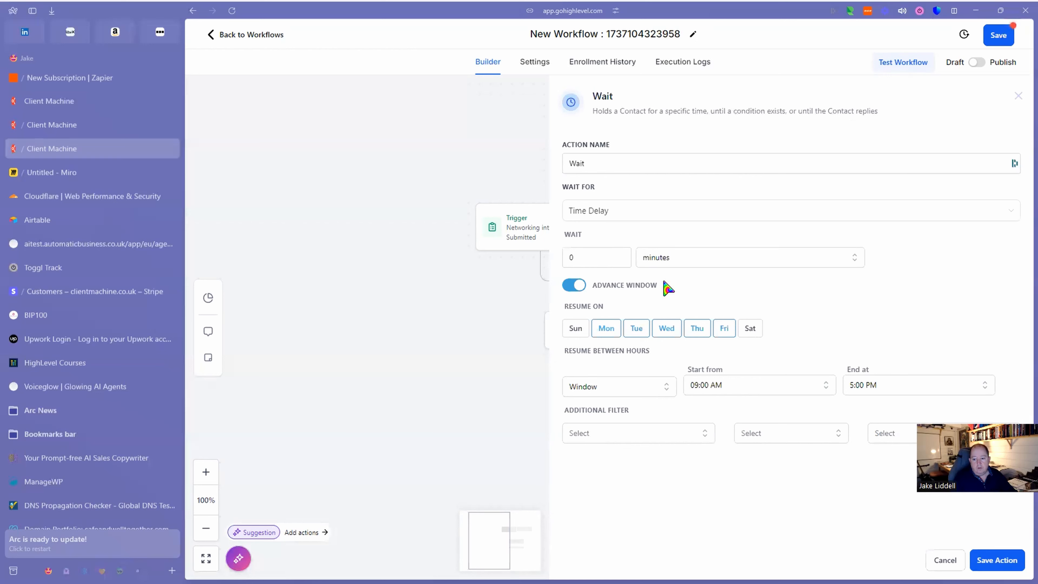
# Set the wait to 1 day, resuming from 08:00 AM, and save the step.
pyautogui.click(679, 267)
pyautogui.click(653, 323)
pyautogui.click(584, 260)
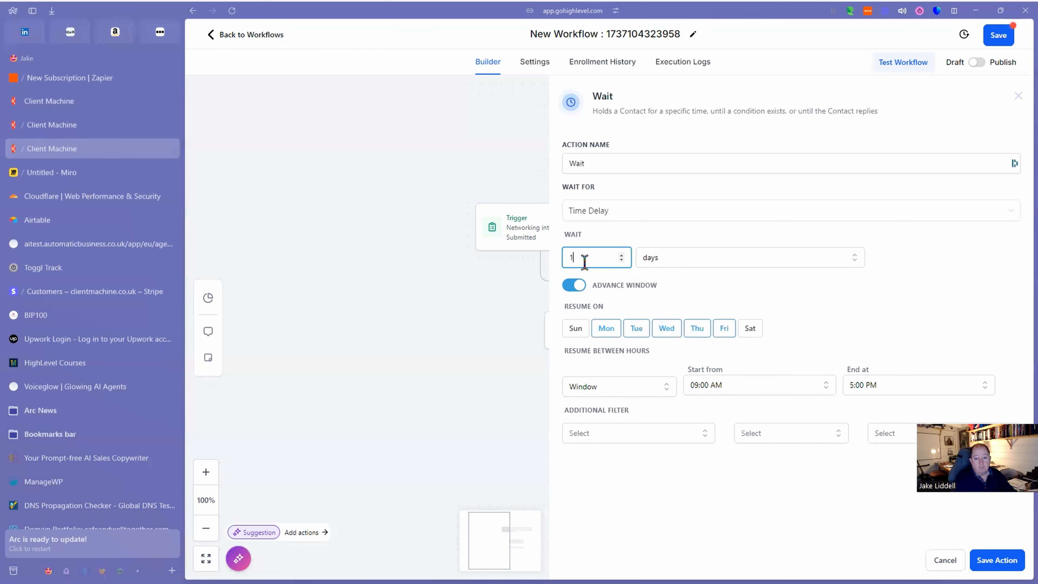
pyautogui.press('BackSpace')
pyautogui.write('1')
pyautogui.click(747, 387)
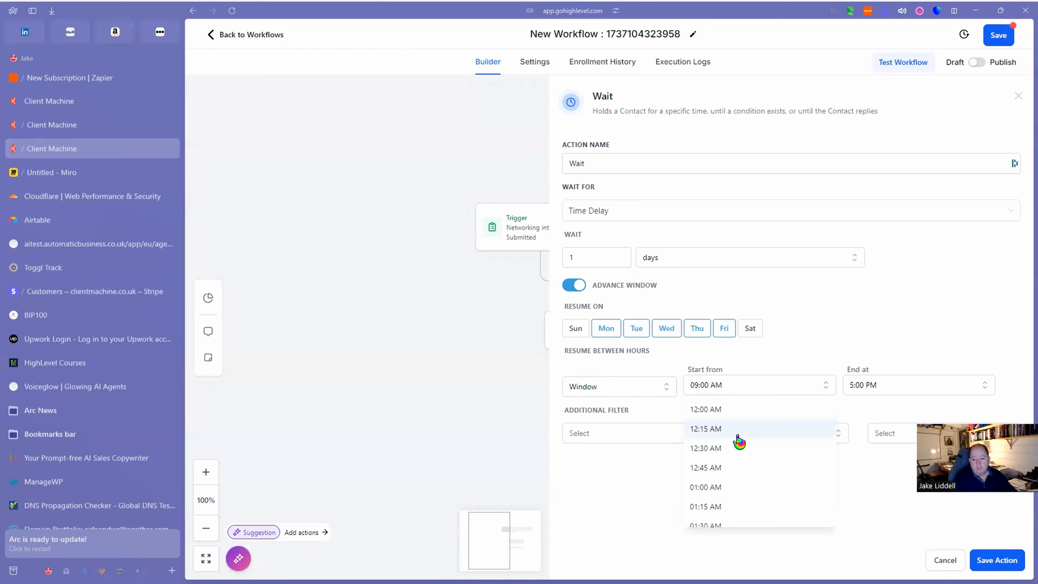
pyautogui.scroll(-6, 738, 437)
pyautogui.scroll(-6, 739, 441)
pyautogui.scroll(-1, 738, 441)
pyautogui.scroll(-2, 743, 436)
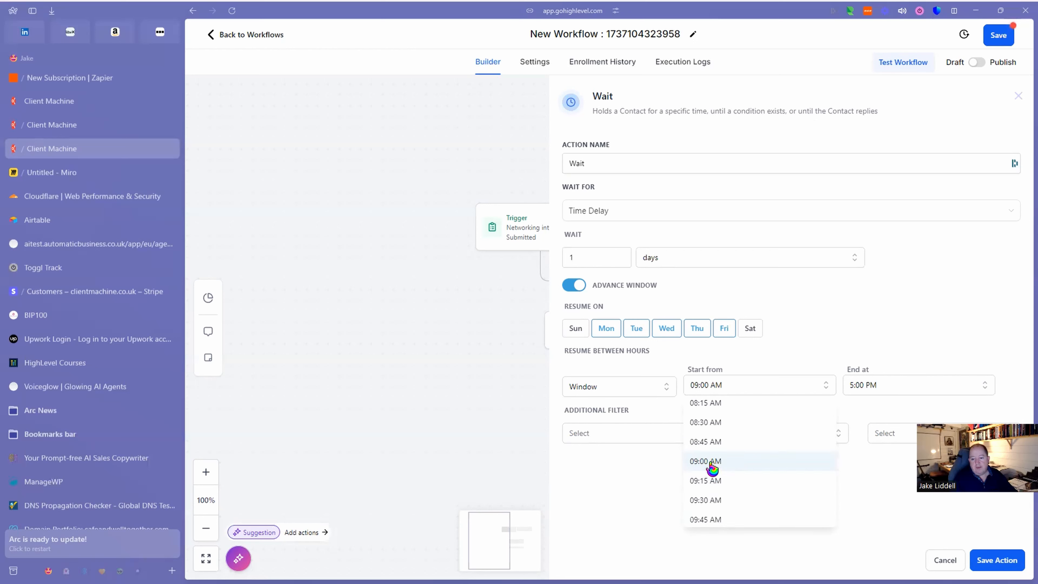
pyautogui.scroll(3, 714, 424)
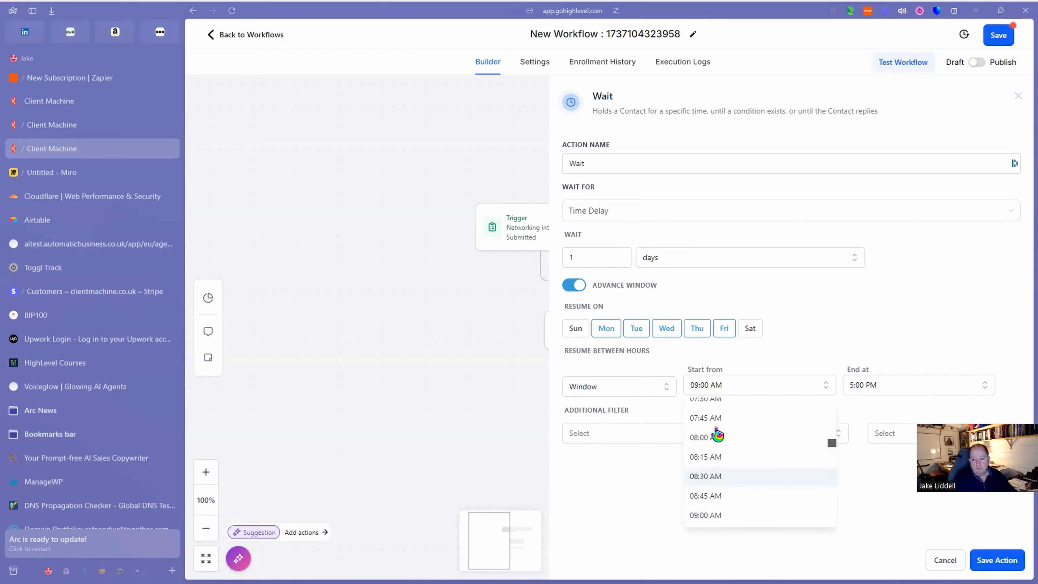
pyautogui.click(713, 445)
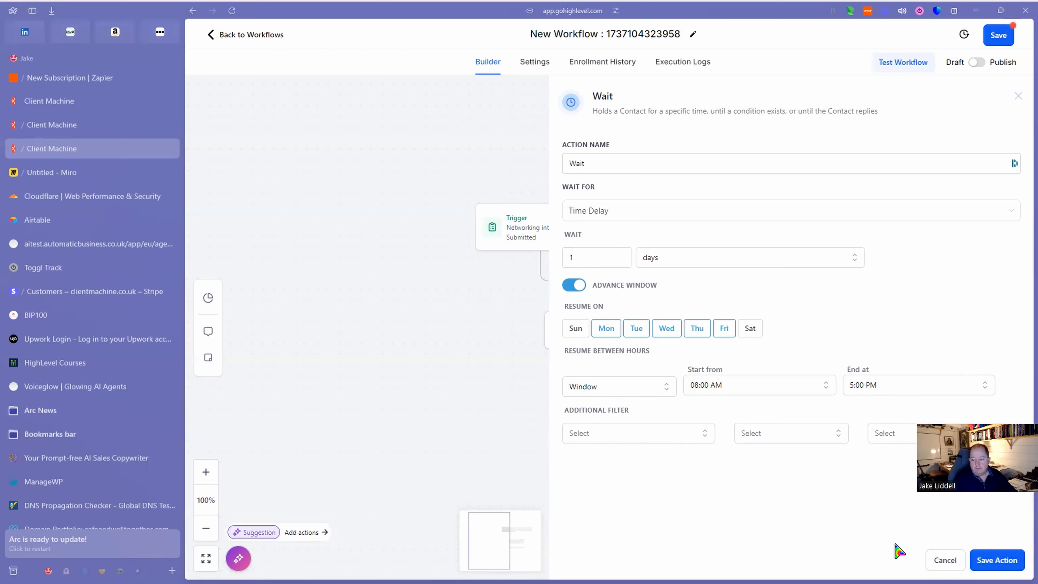
pyautogui.click(997, 561)
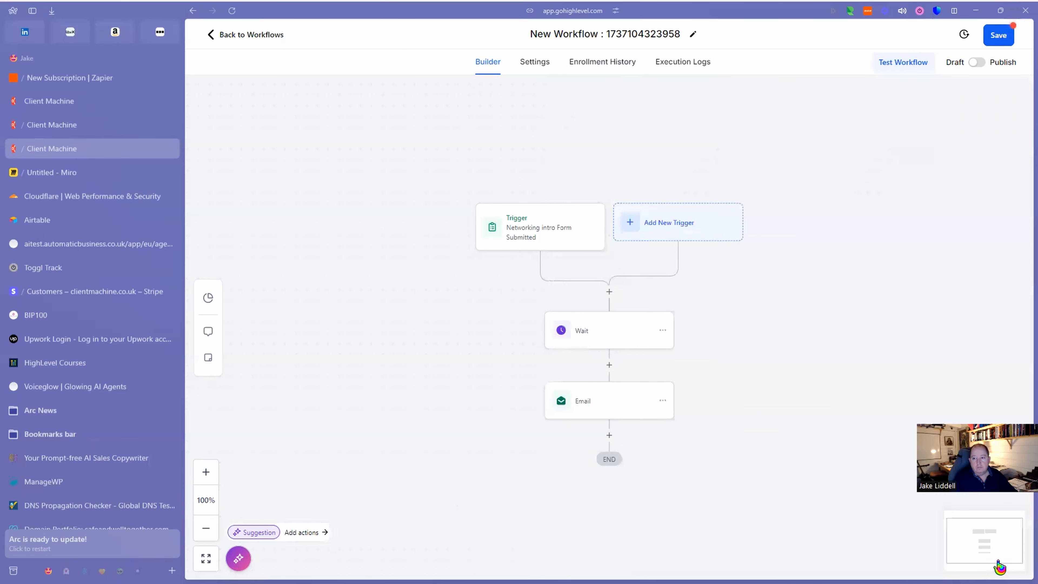
# Rename the workflow to 'Intro email from networking' and save it.
pyautogui.click(999, 36)
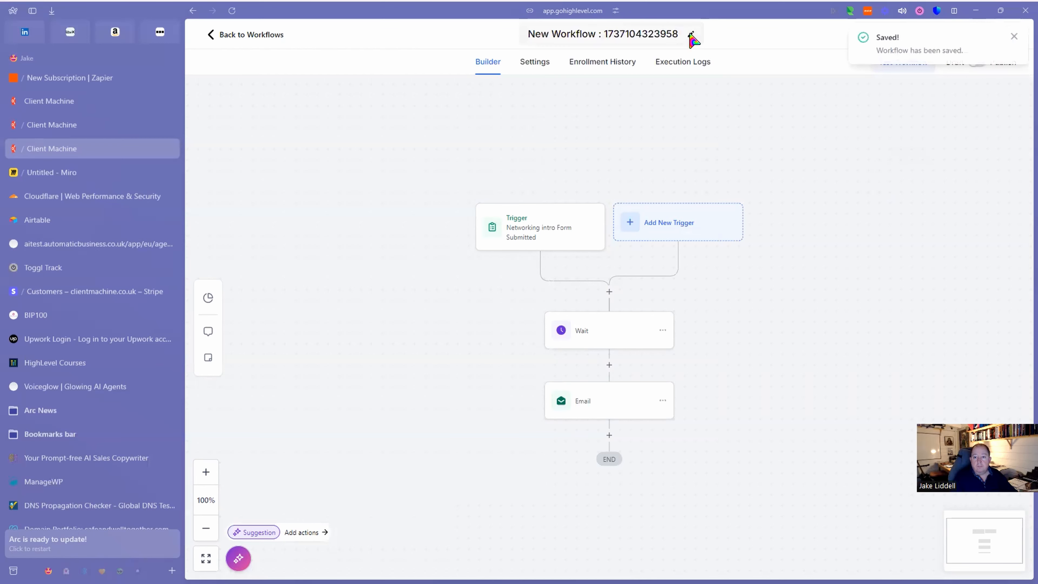
pyautogui.tripleClick(665, 34)
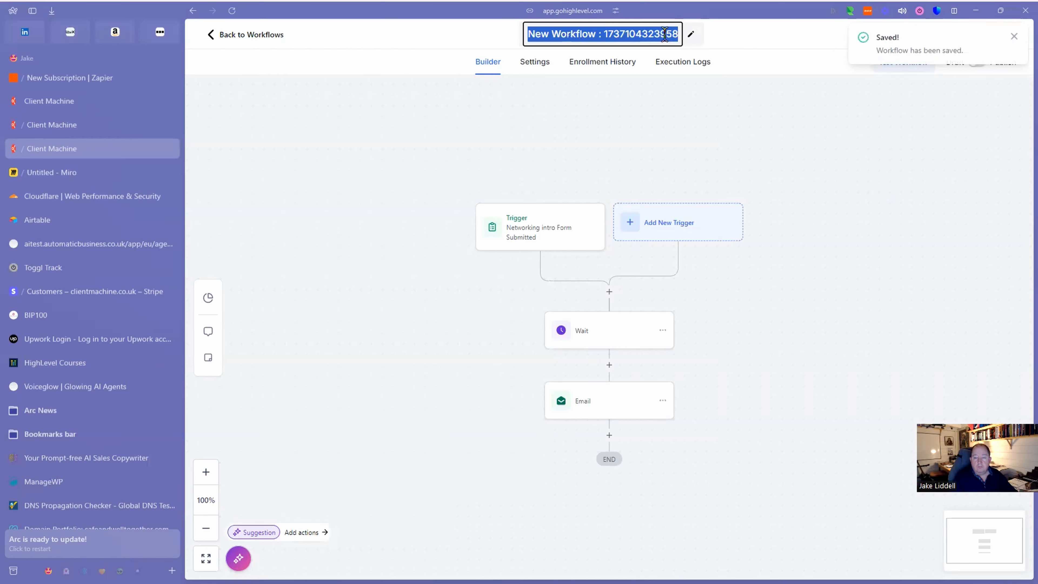
pyautogui.write('Intro ')
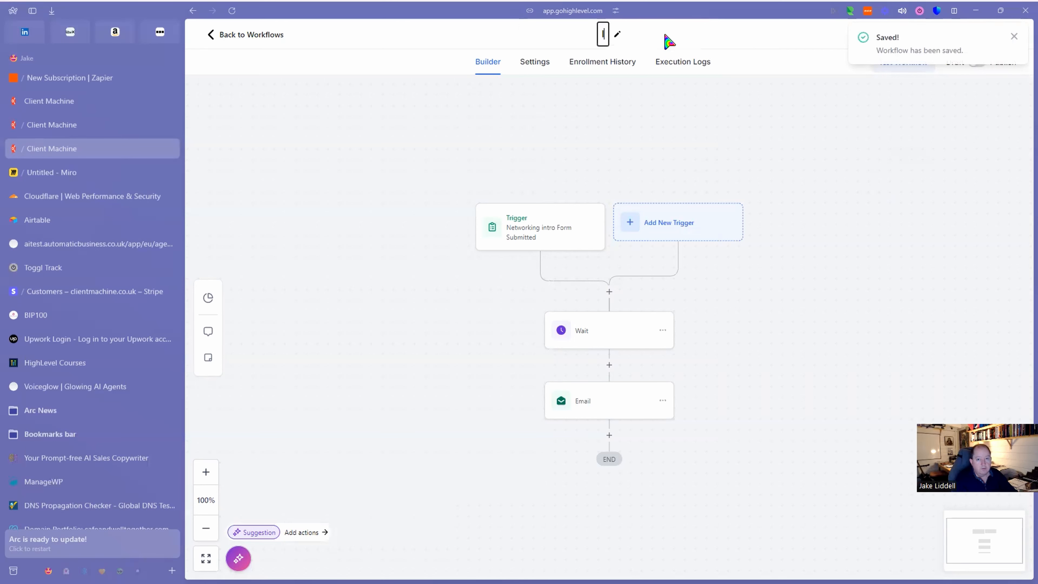
pyautogui.write('email from')
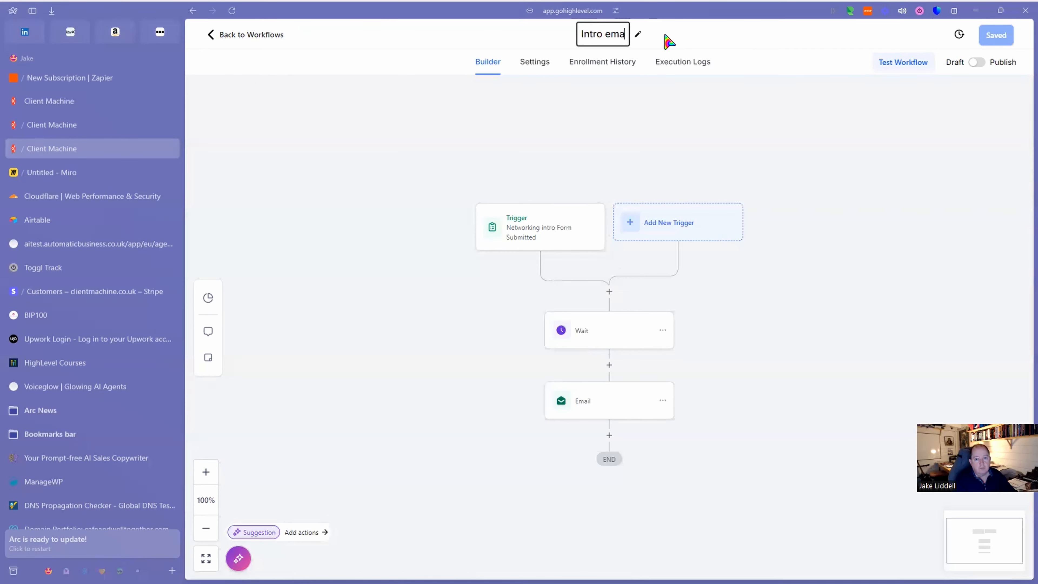
pyautogui.write('tworking')
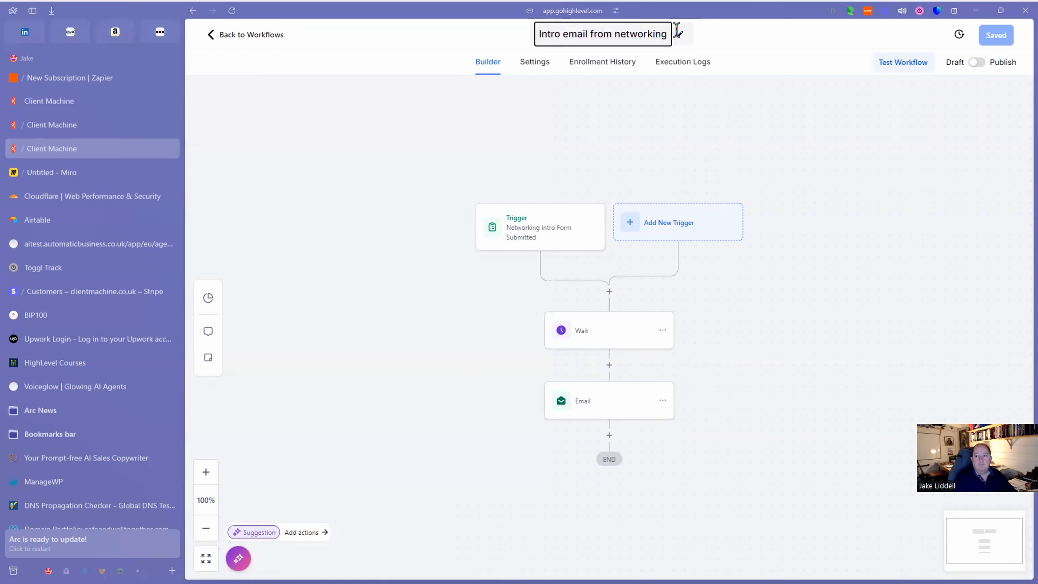
pyautogui.click(747, 40)
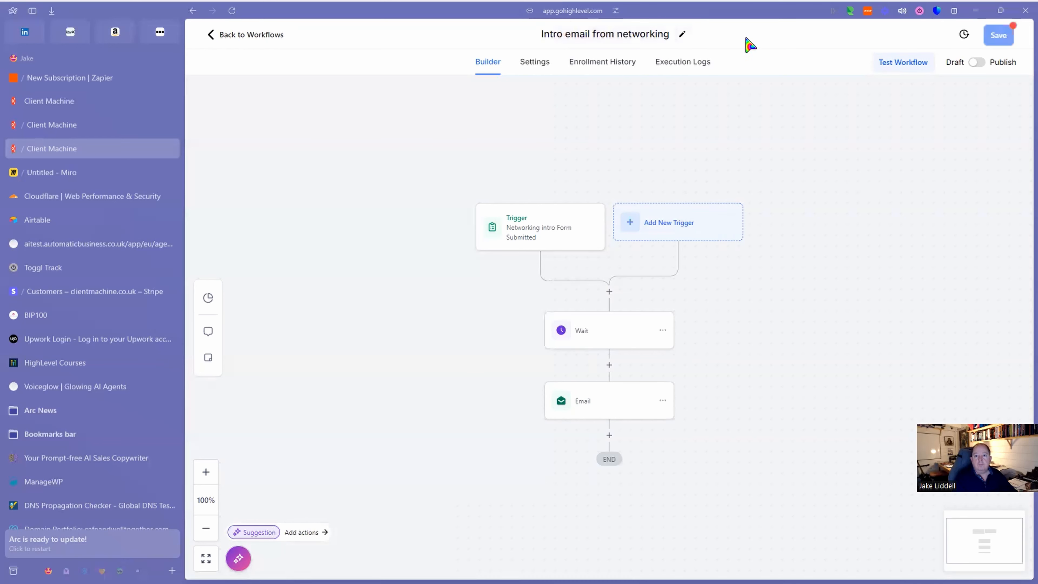
pyautogui.click(996, 33)
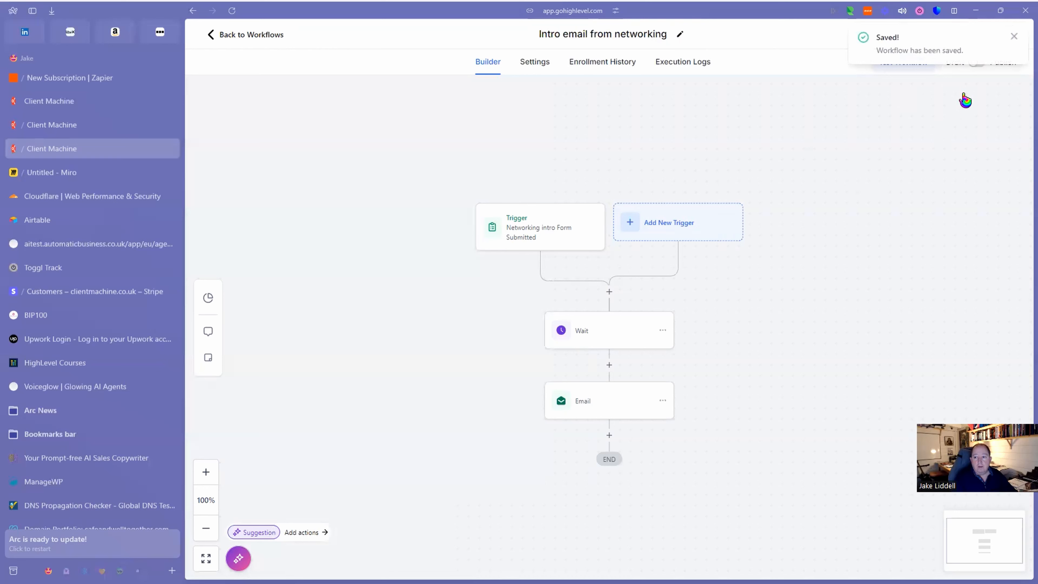
# Switch the workflow from Draft to Publish and save it.
pyautogui.click(1014, 36)
pyautogui.click(976, 63)
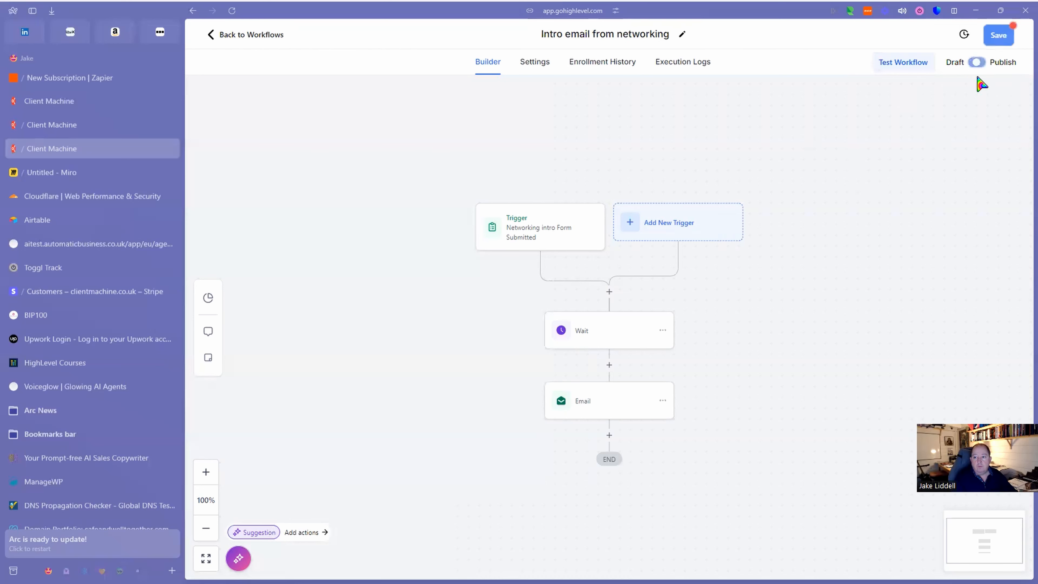
pyautogui.click(996, 35)
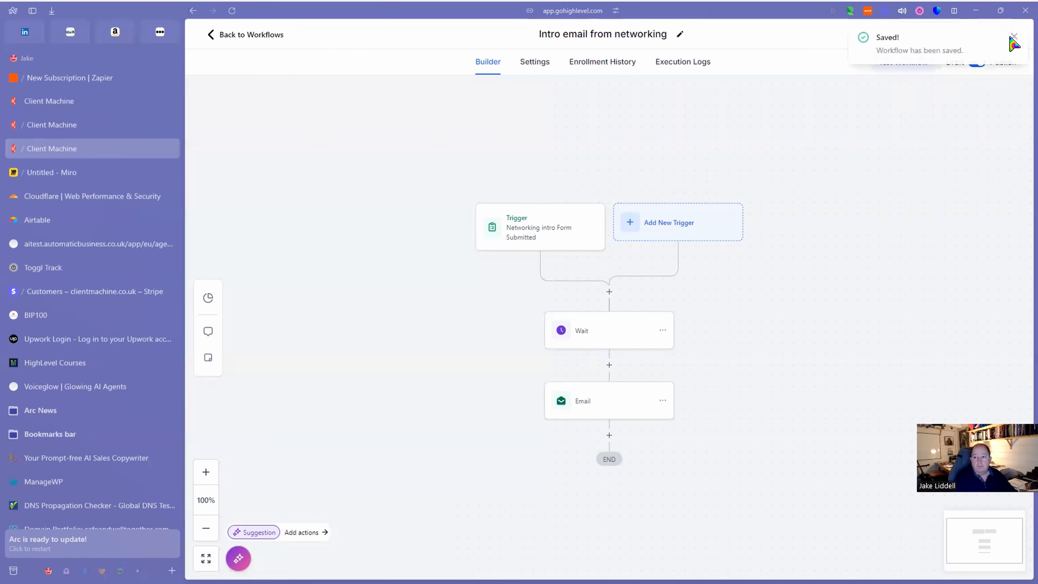
pyautogui.click(1014, 37)
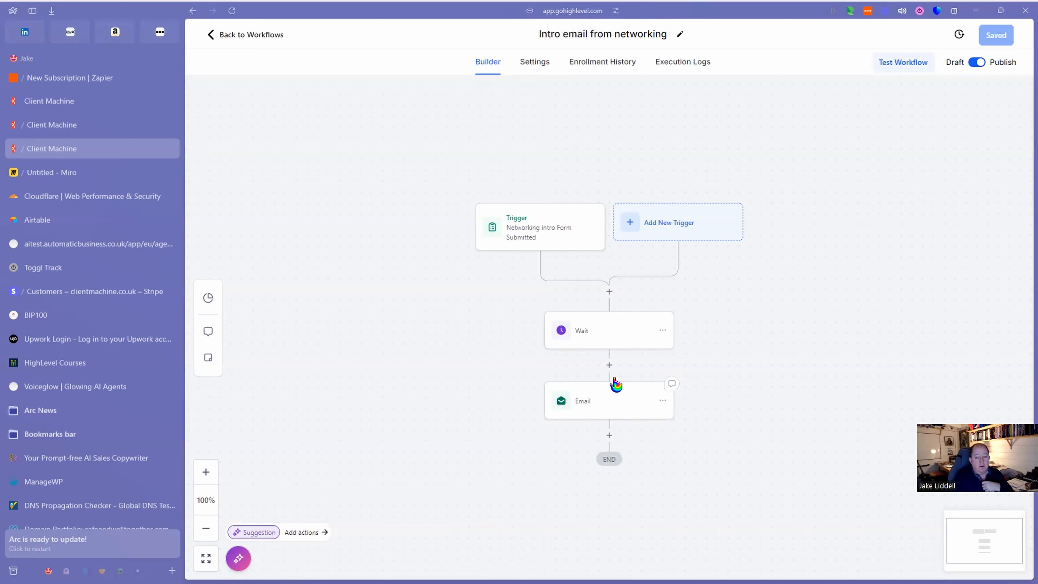
# Add an Add Contact Tag step after the Email that creates and applies a 'newsletter' tag.
pyautogui.click(609, 436)
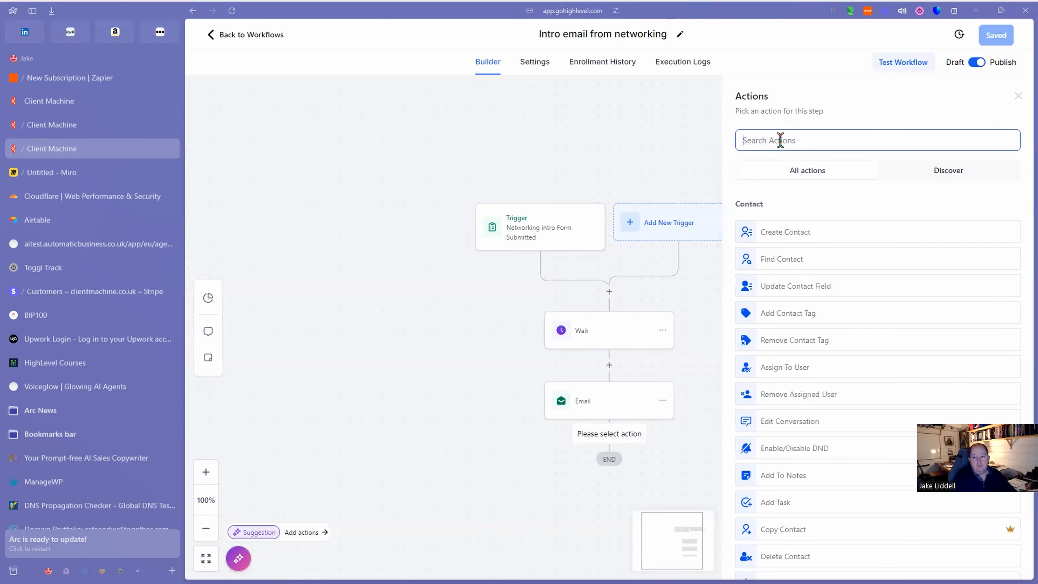
pyautogui.write('Ta')
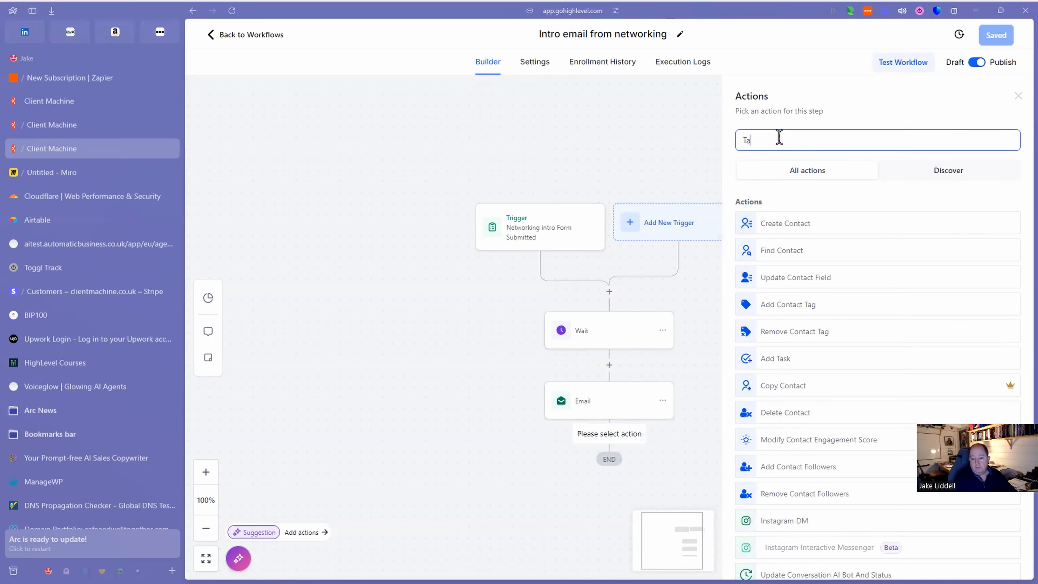
pyautogui.write('g')
pyautogui.click(791, 225)
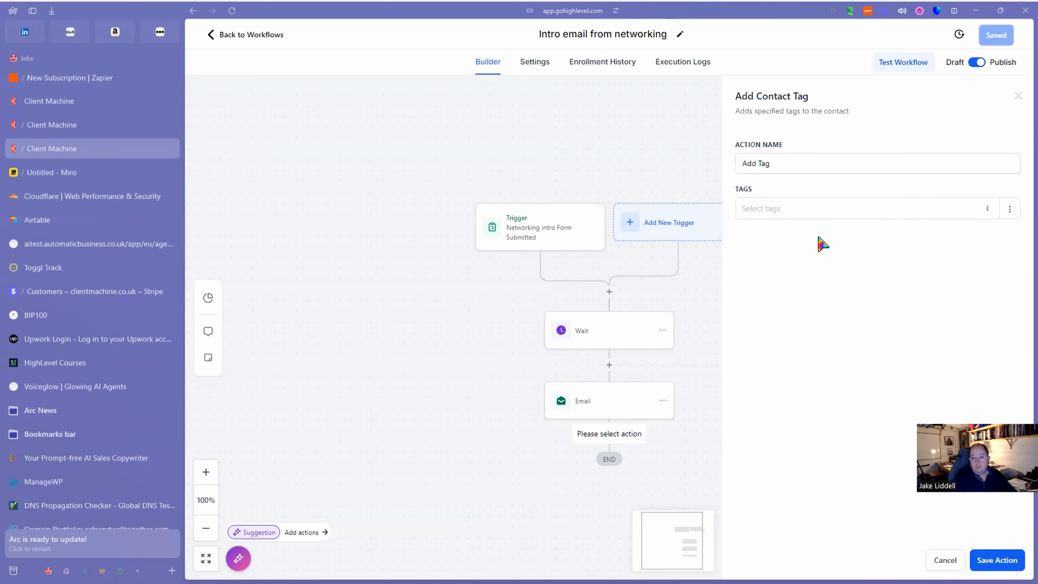
pyautogui.click(774, 210)
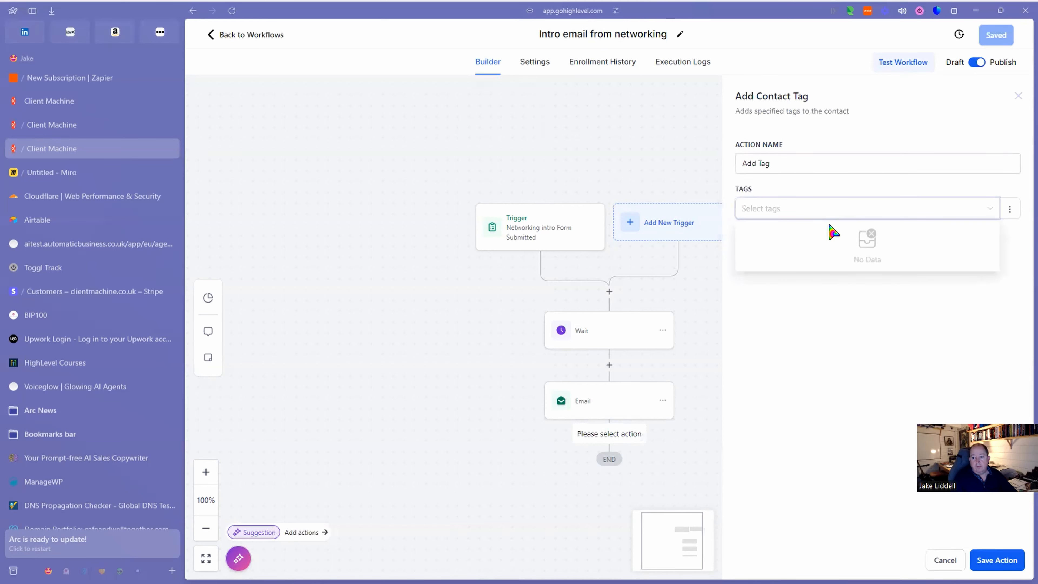
pyautogui.write('Net')
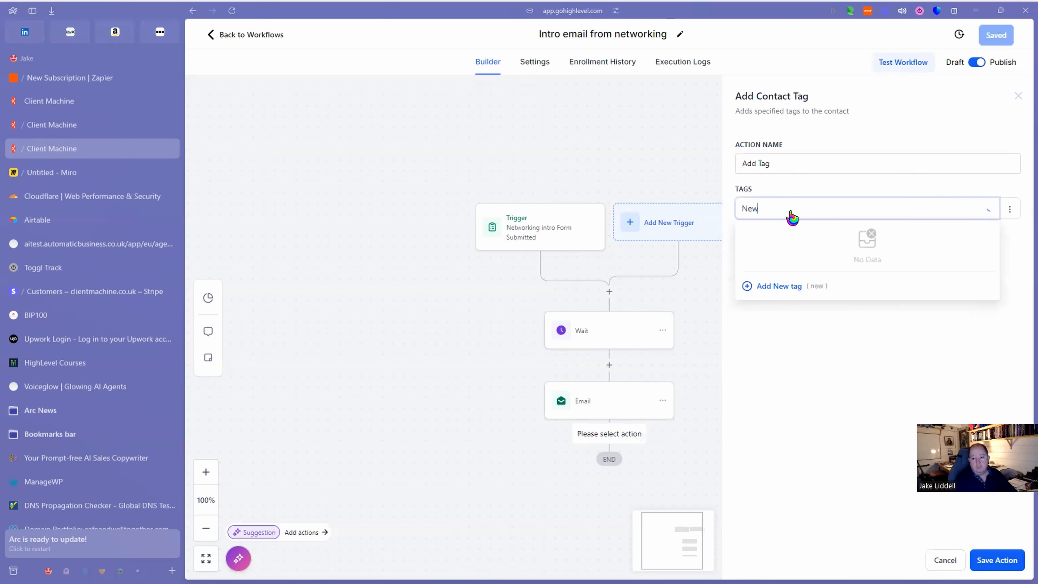
pyautogui.write('sletter')
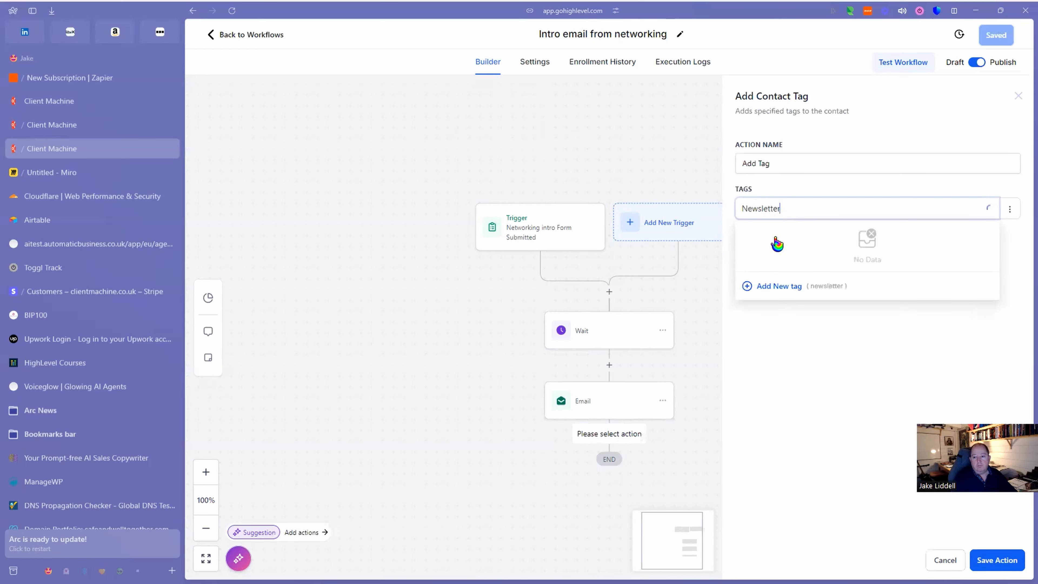
pyautogui.click(788, 287)
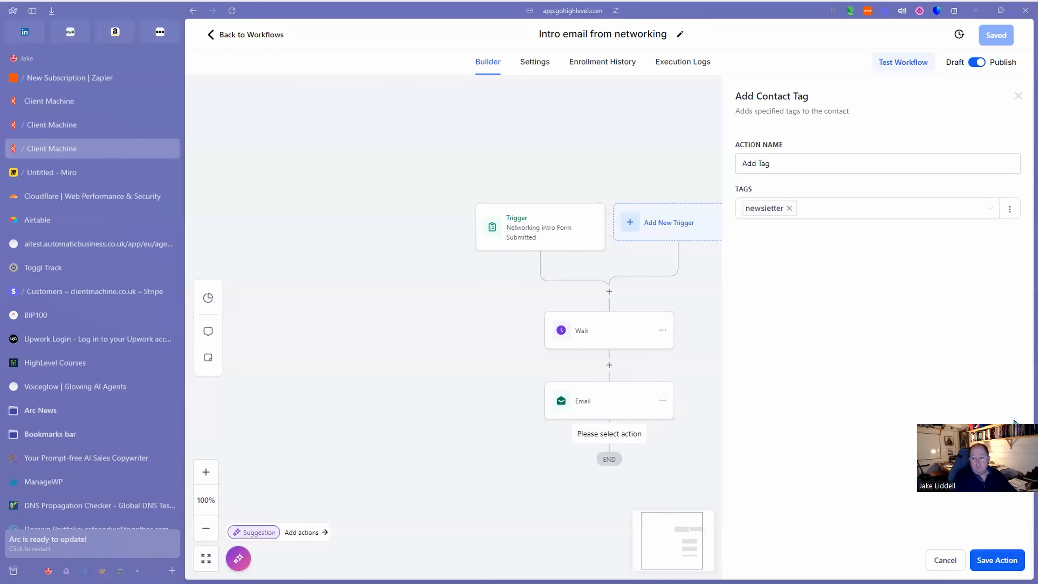
pyautogui.click(997, 566)
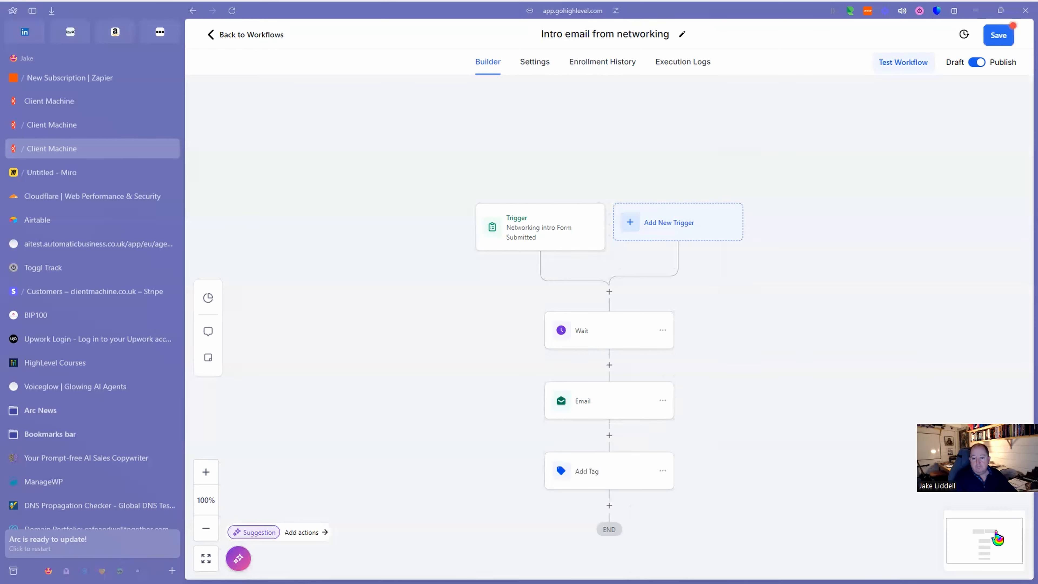
# Save the workflow with the newsletter Add Tag step included.
pyautogui.click(999, 35)
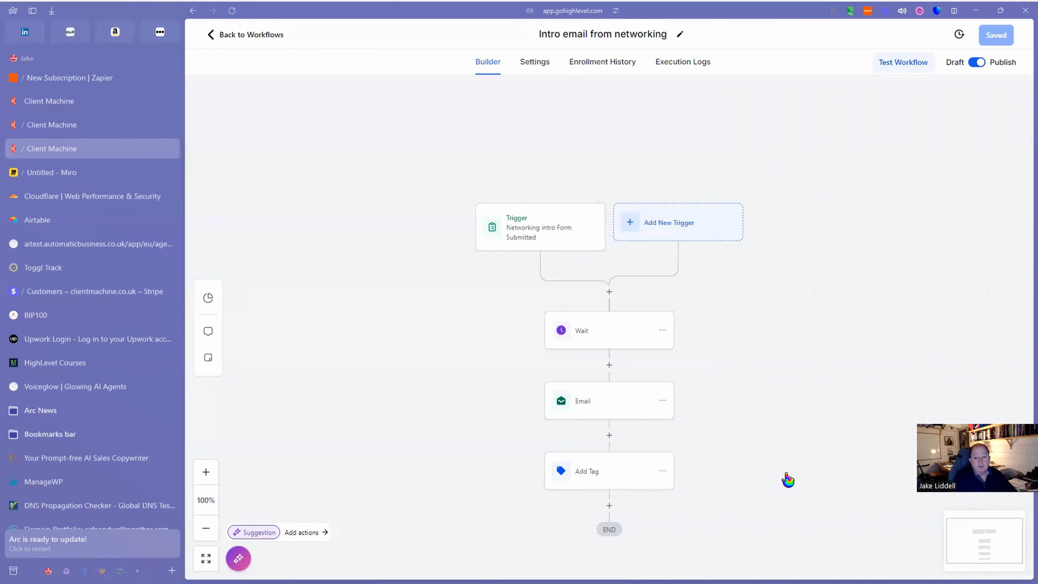
# Insert a Wait action of 14 days after the Add Tag step.
pyautogui.click(609, 506)
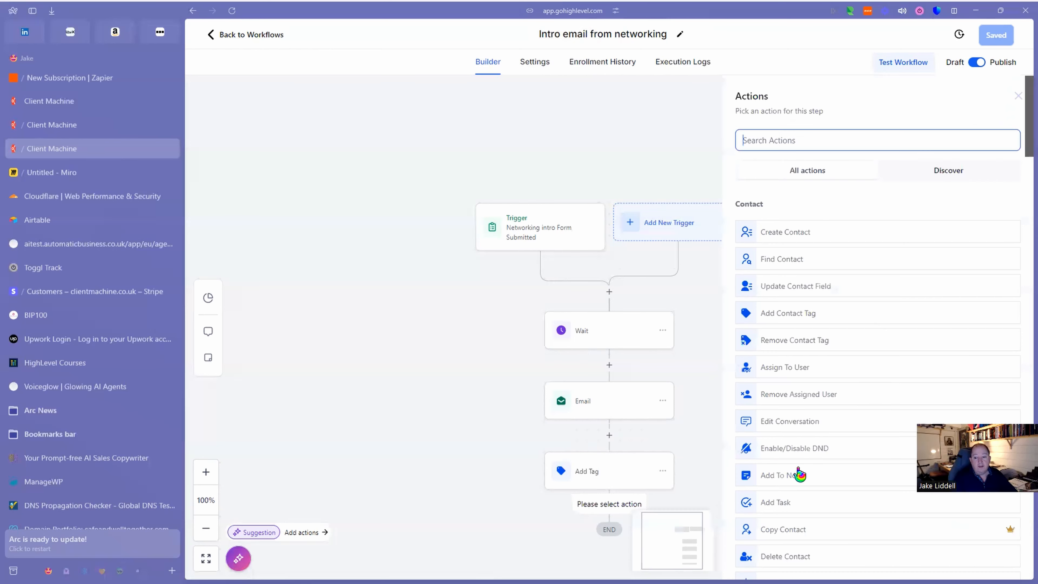
pyautogui.write('wait')
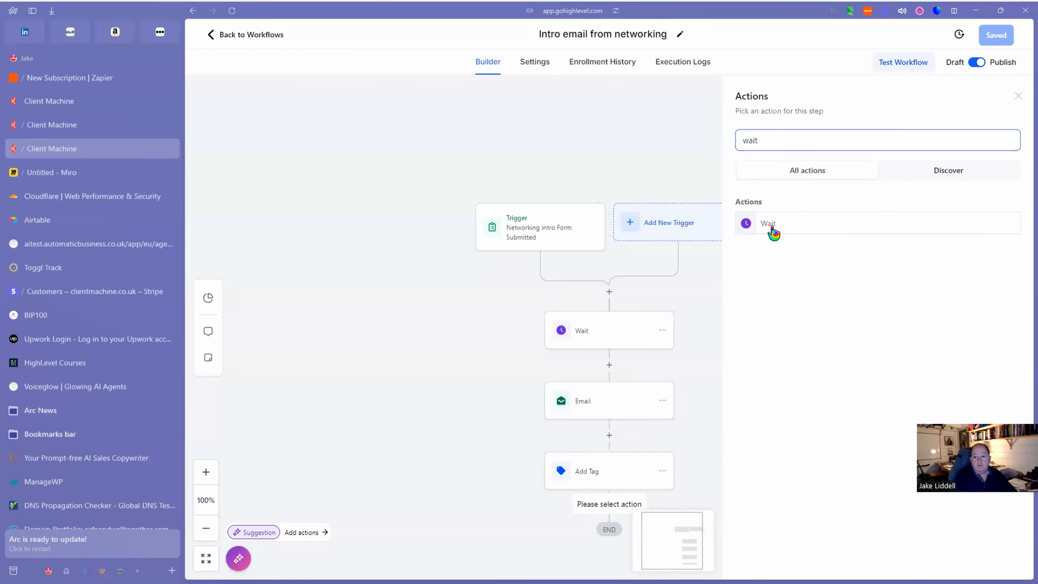
pyautogui.click(768, 223)
pyautogui.click(613, 257)
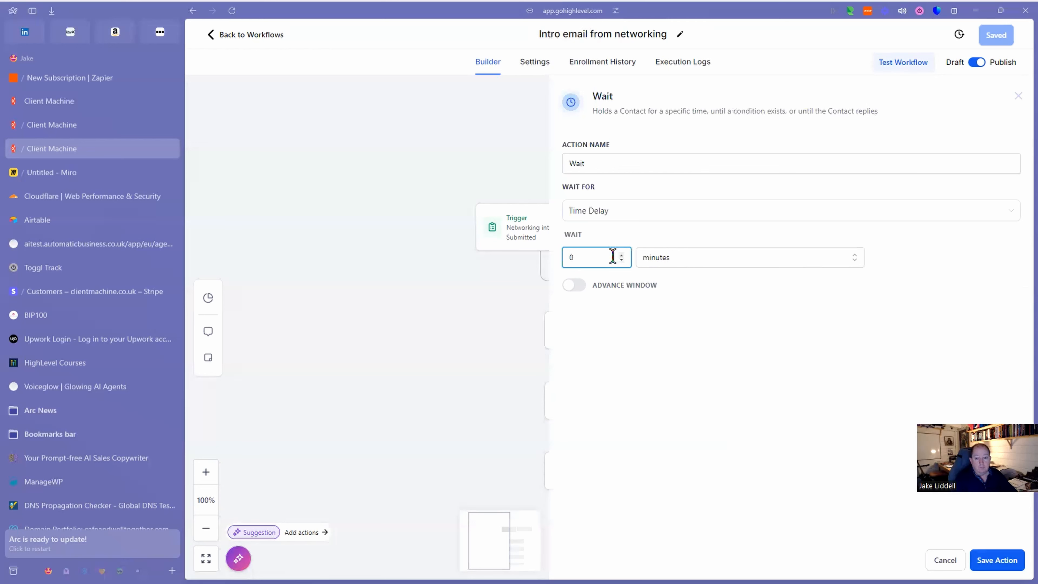
pyautogui.click(669, 264)
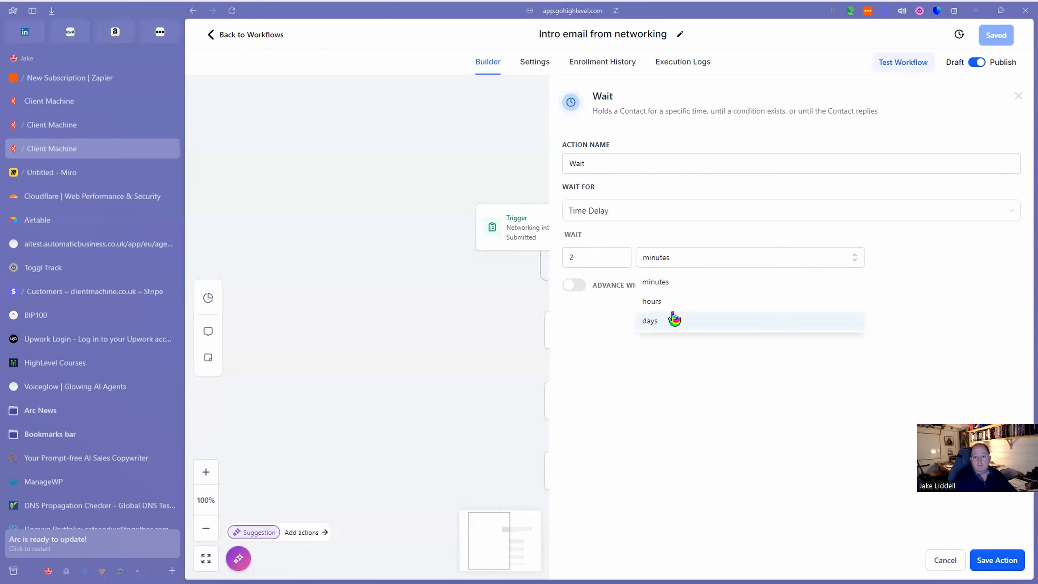
pyautogui.click(654, 321)
pyautogui.click(597, 256)
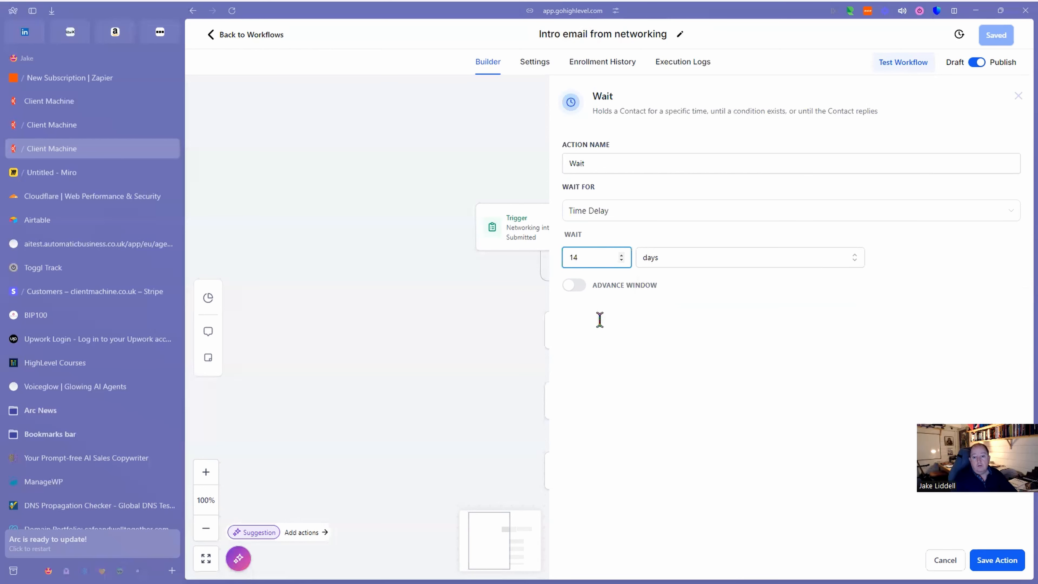
pyautogui.click(685, 358)
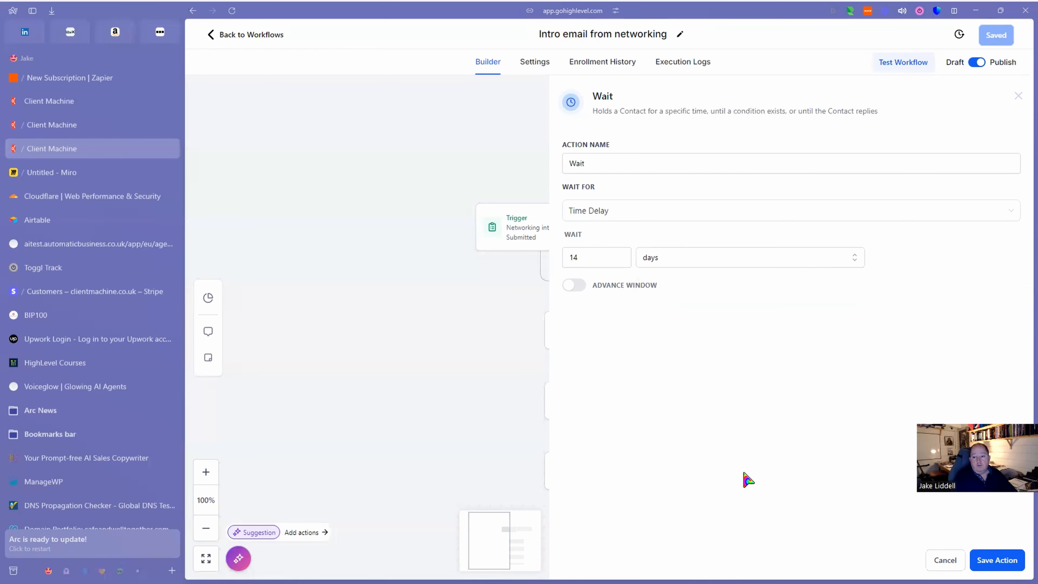
pyautogui.click(998, 561)
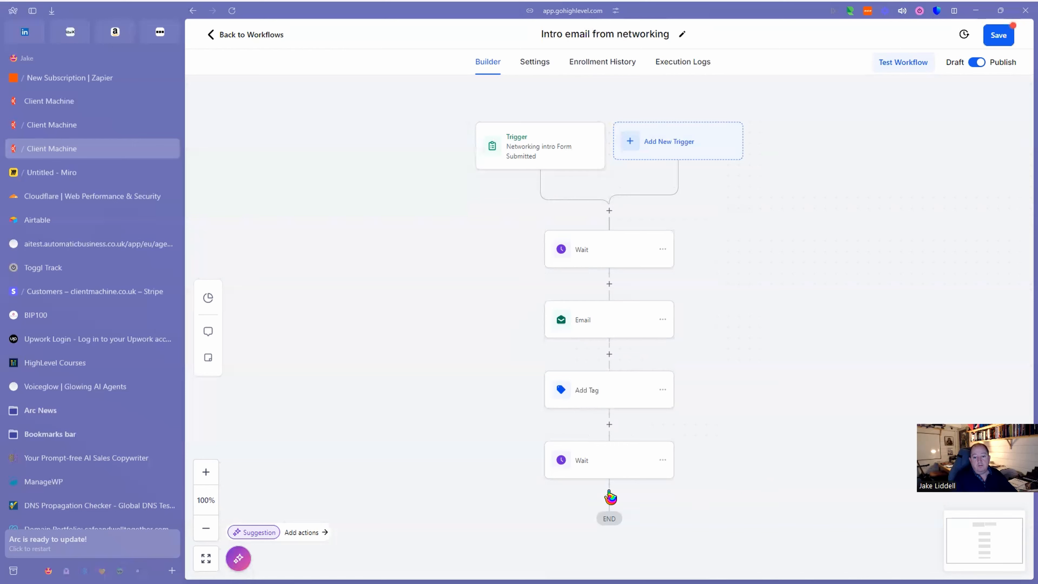
# Start a Send Email step after the new wait, cancel it, and save the workflow.
pyautogui.click(609, 495)
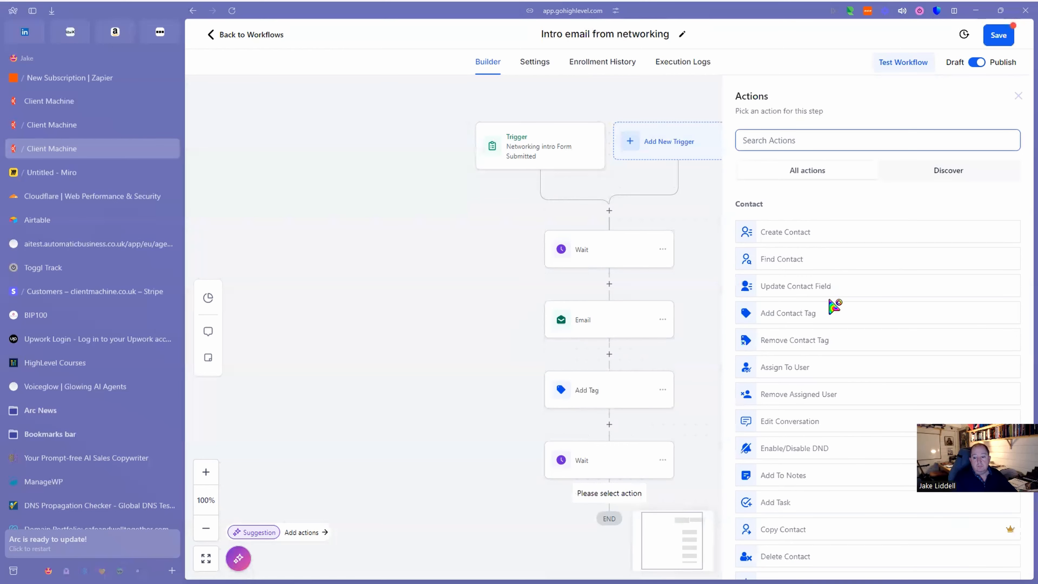
pyautogui.write('email')
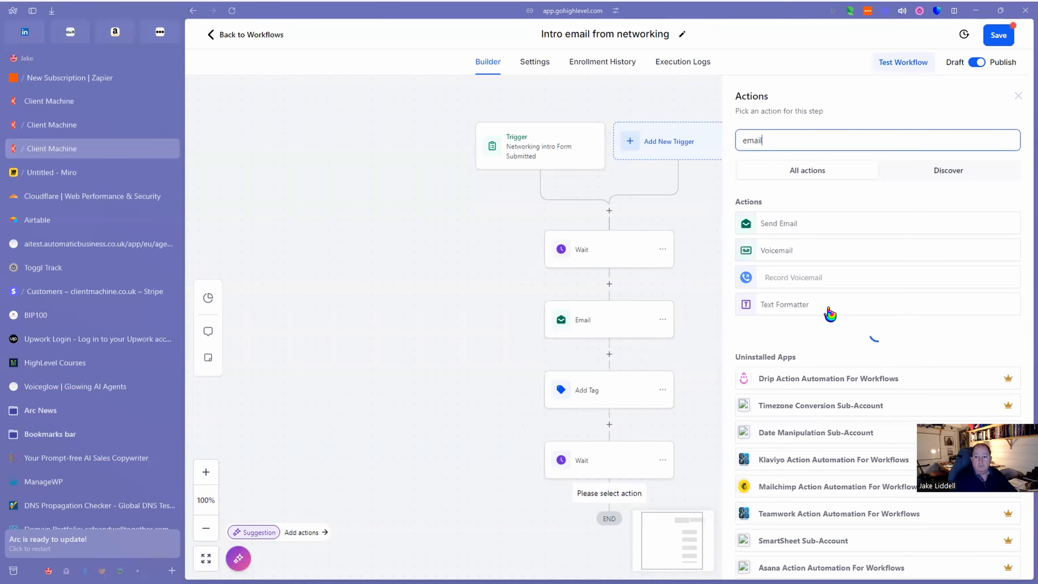
pyautogui.press('Return')
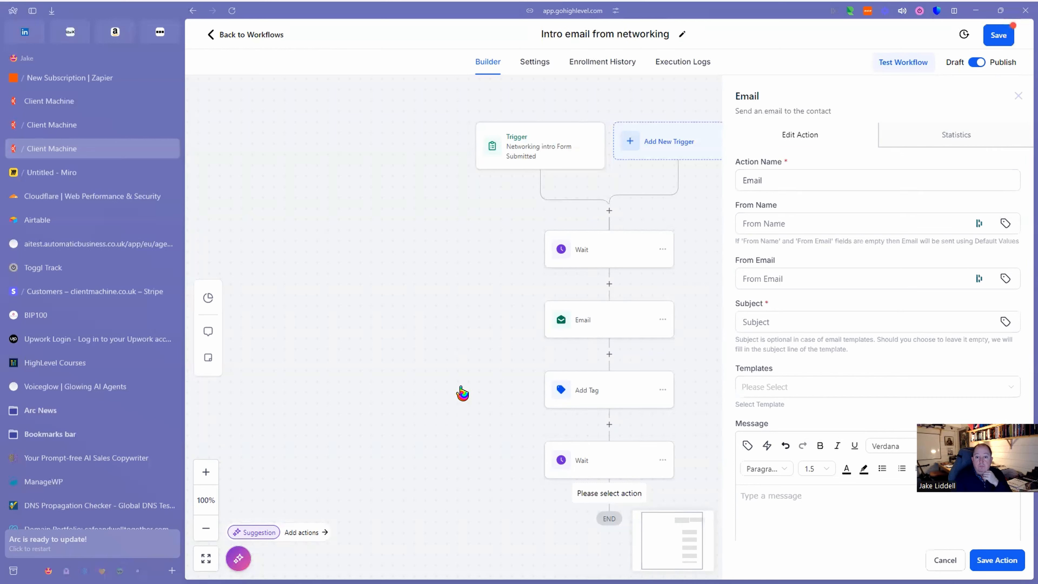
pyautogui.click(945, 561)
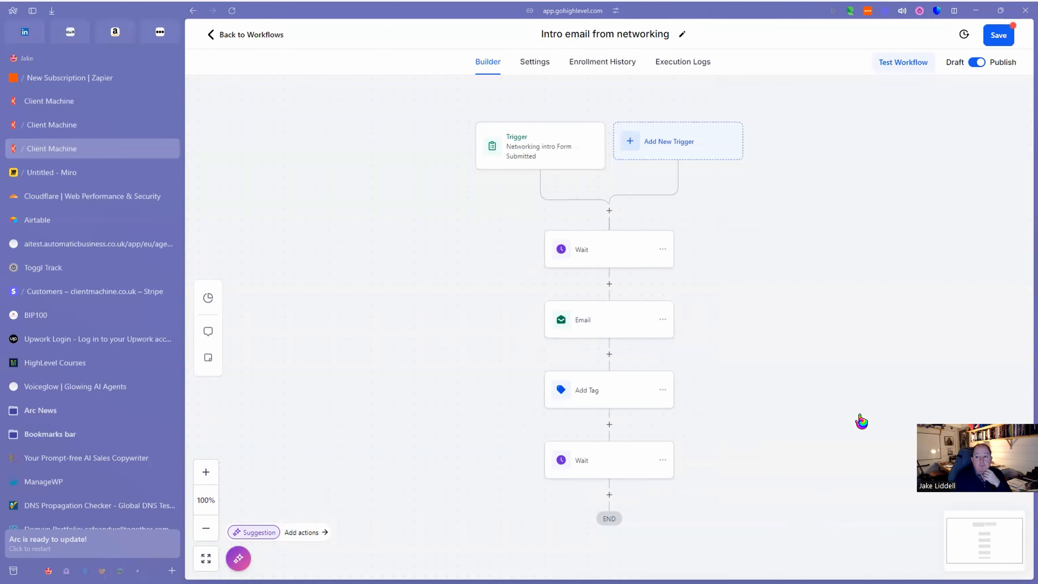
pyautogui.click(1002, 43)
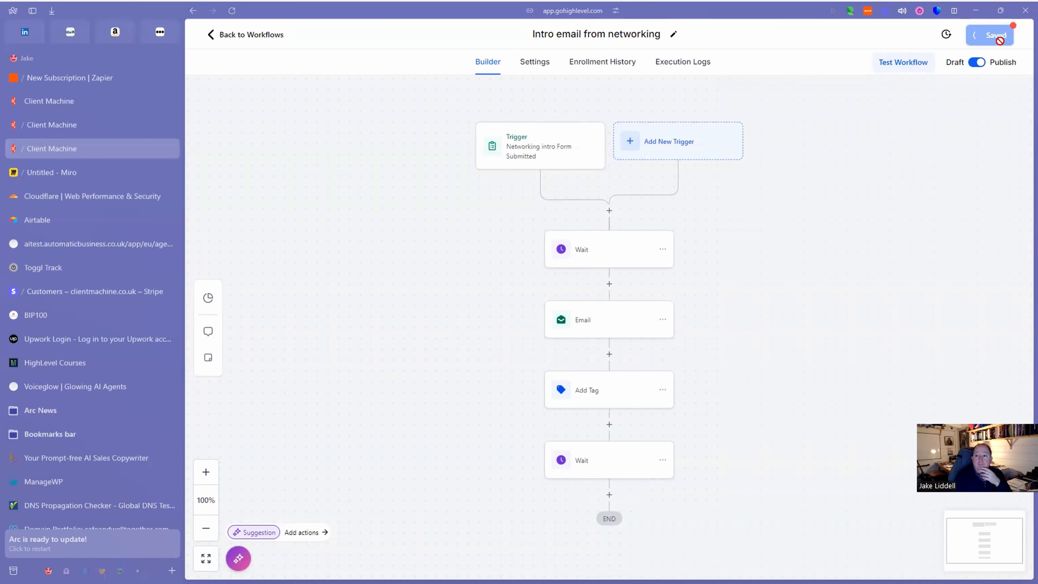